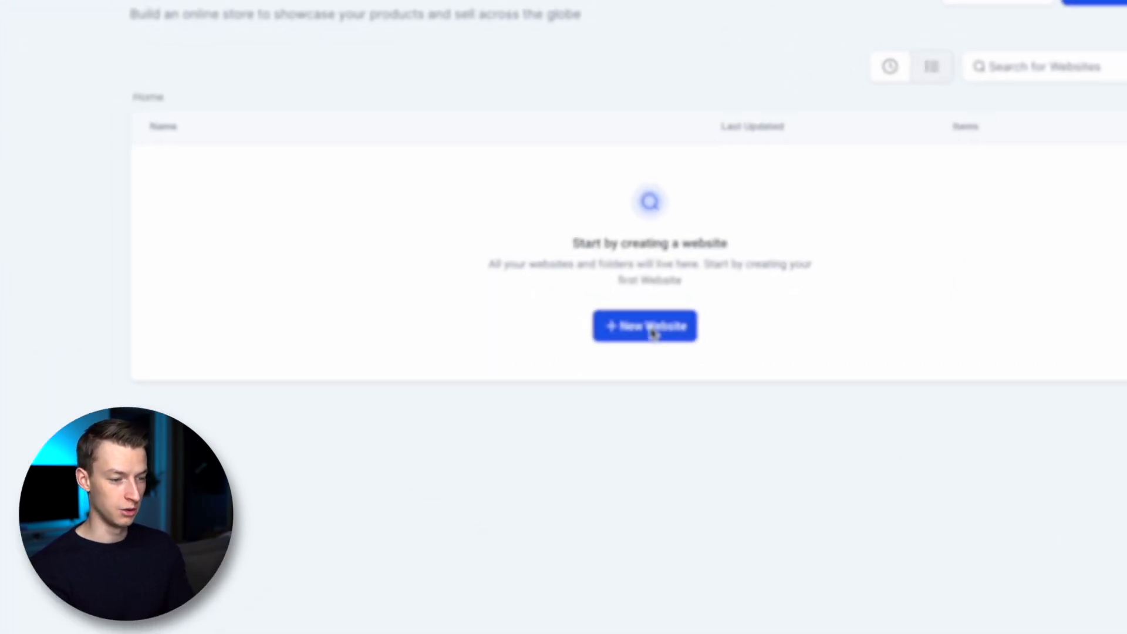
Start a new website from the empty Sites > Websites list
click(654, 333)
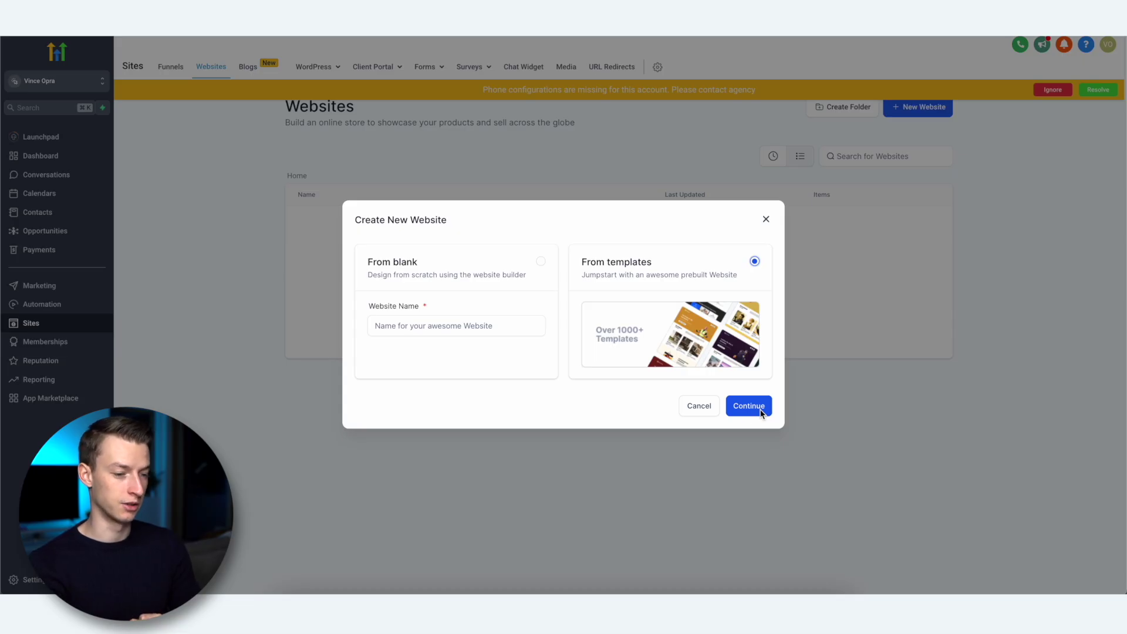
Continue to the Template Library and browse templates from Total Wellness Nutrition to Real Estate Management
click(761, 411)
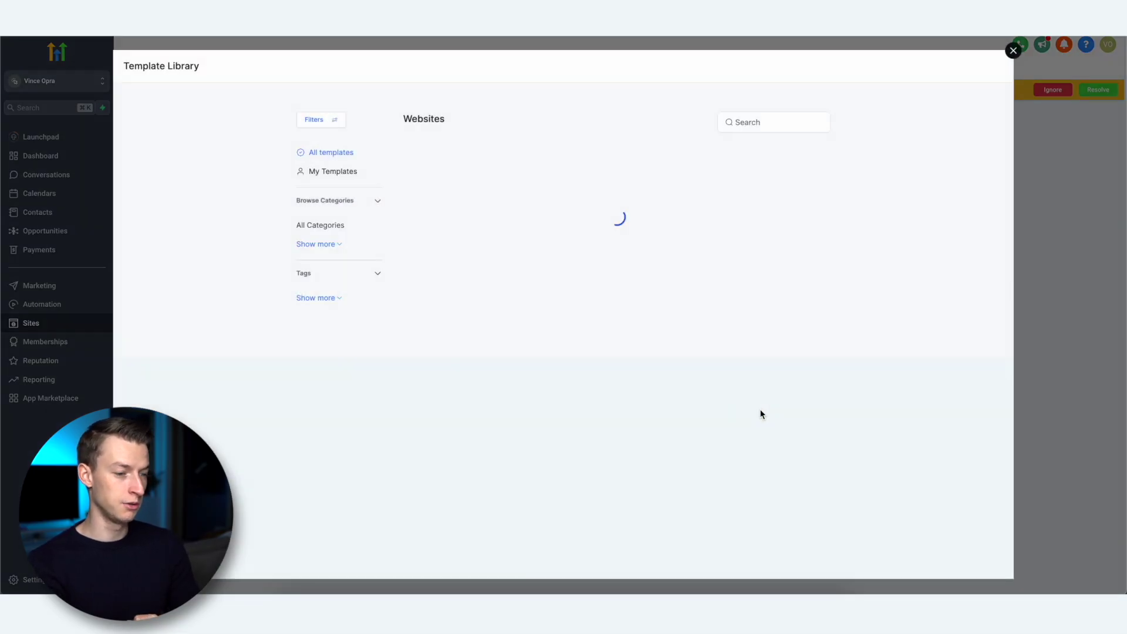
scroll(1075, 368, down, 10)
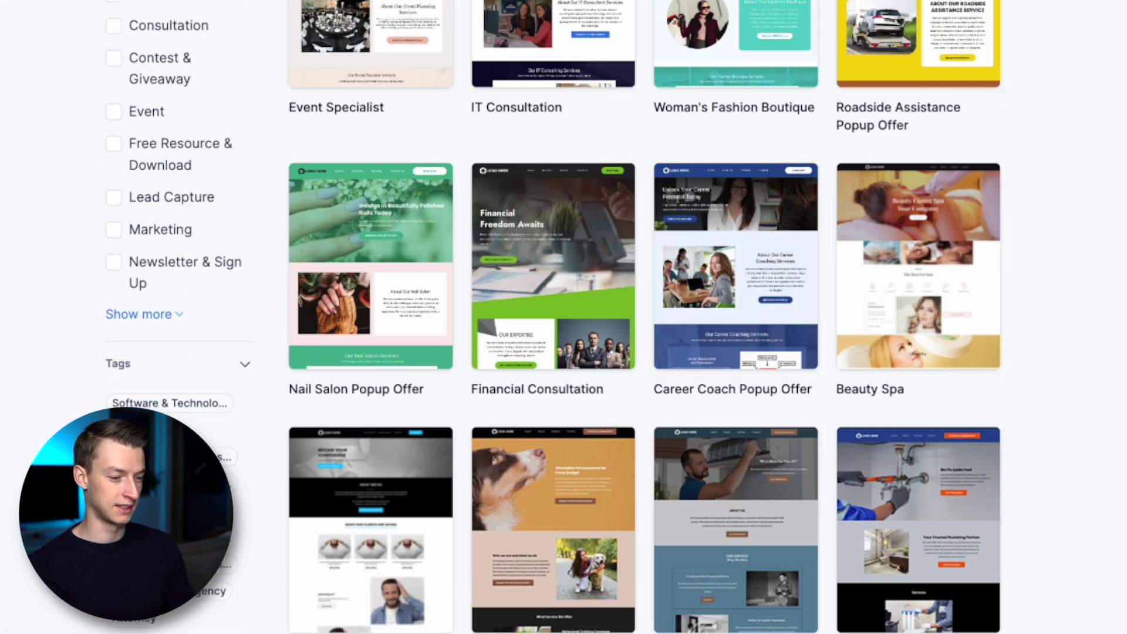
scroll(645, 317, down, 10)
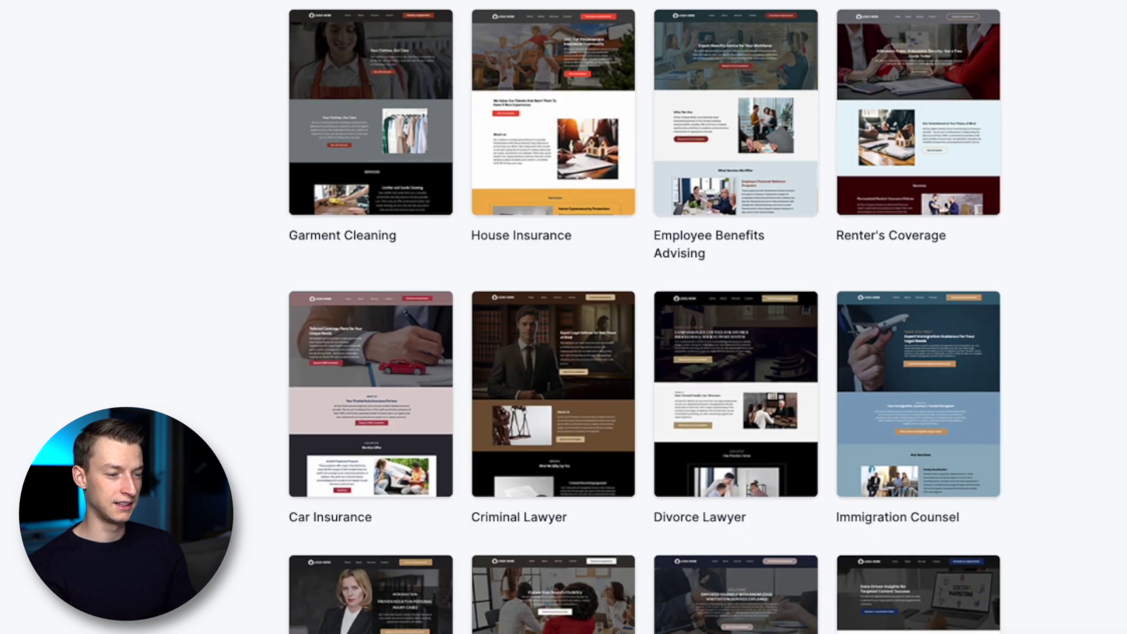
scroll(644, 317, up, 20)
scroll(645, 317, down, 1)
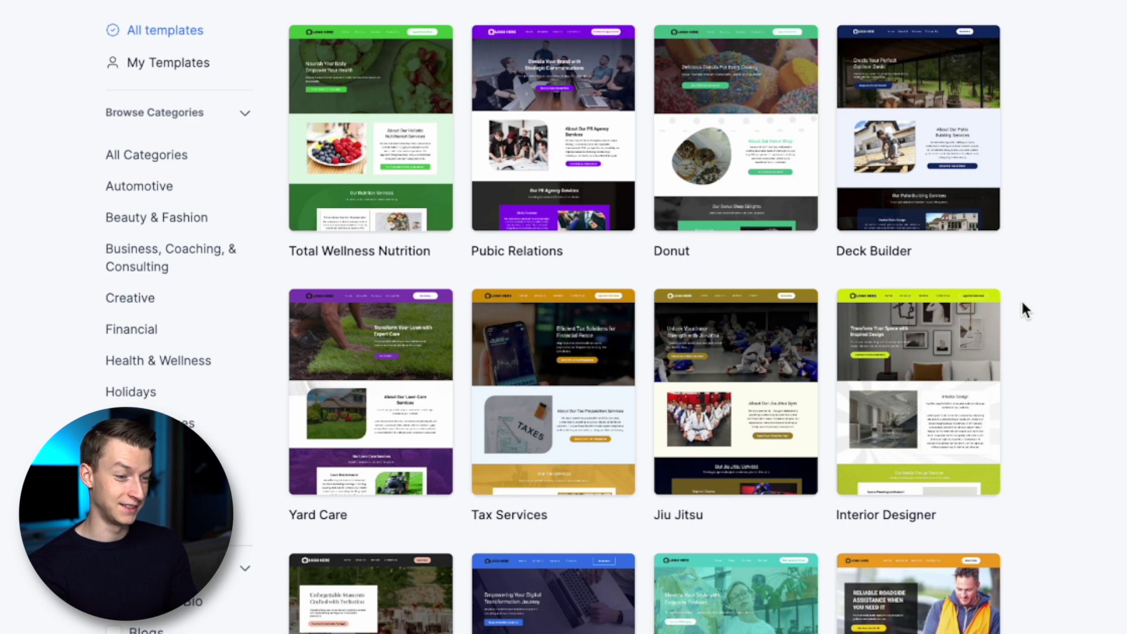
scroll(1022, 302, down, 5)
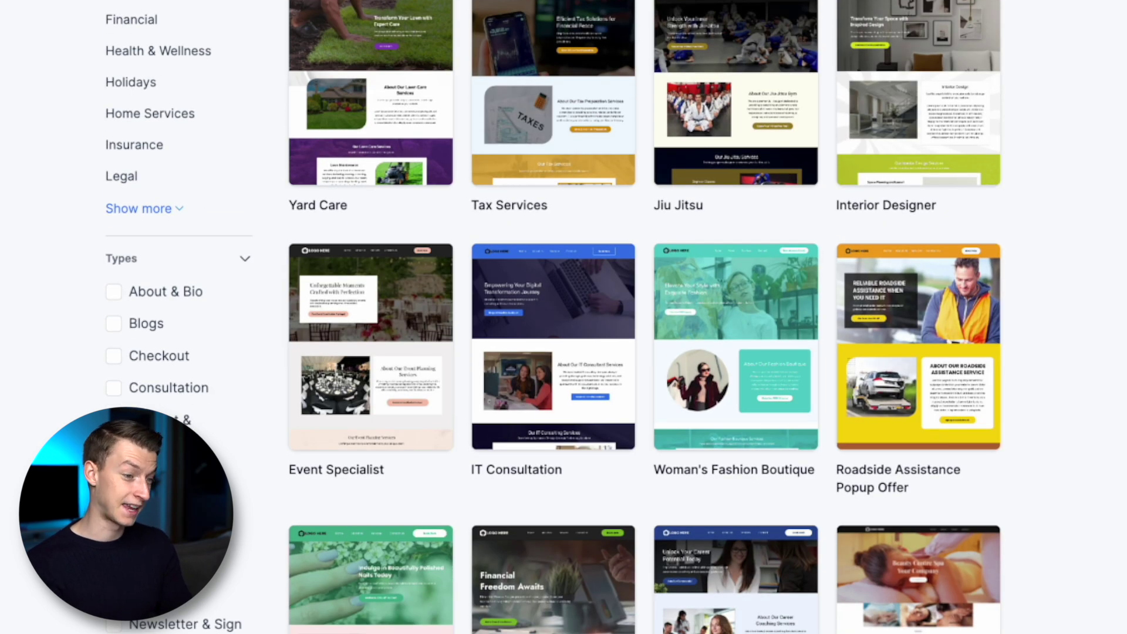
scroll(750, 428, down, 15)
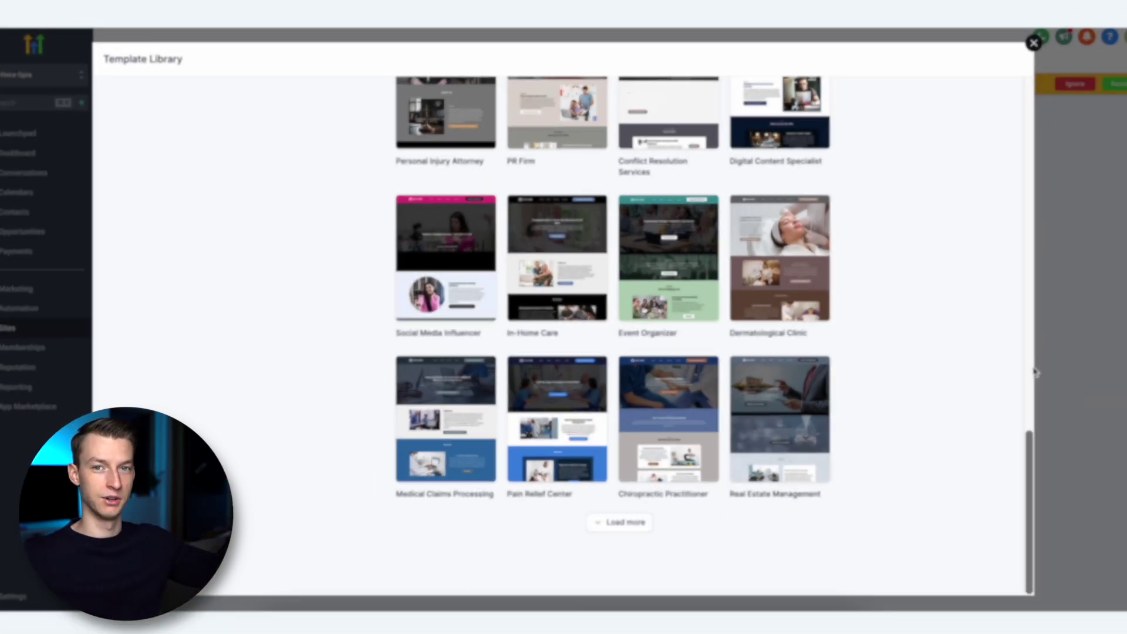
scroll(1015, 365, up, 20)
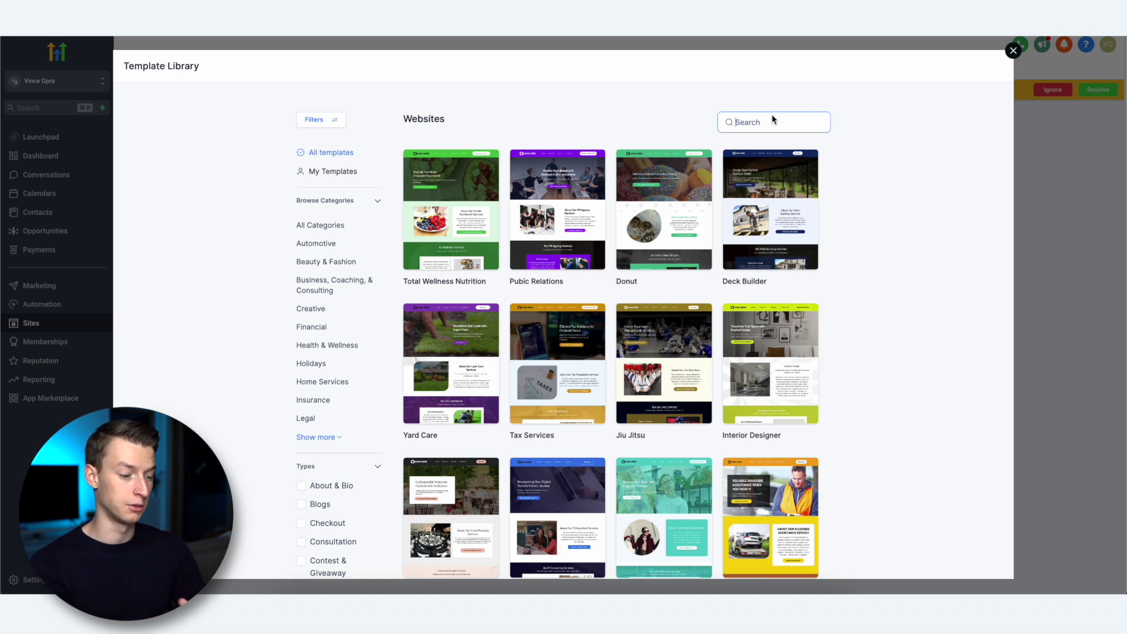
Search templates for 'dental' and preview the Dental Health Services template in full
text(dental)
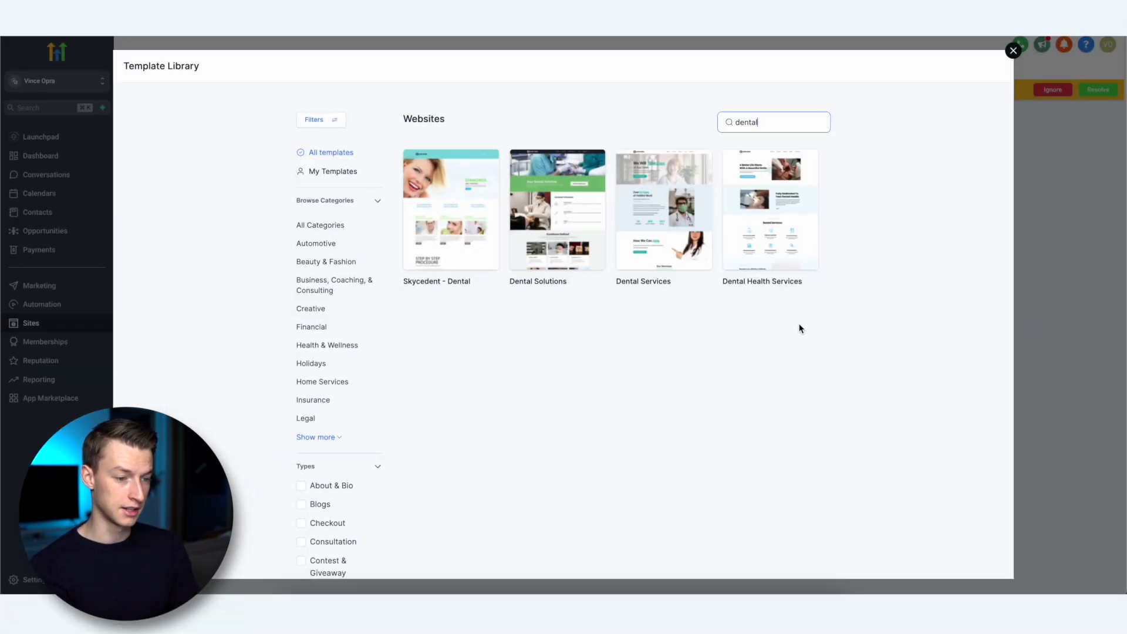
mouse_move(803, 172)
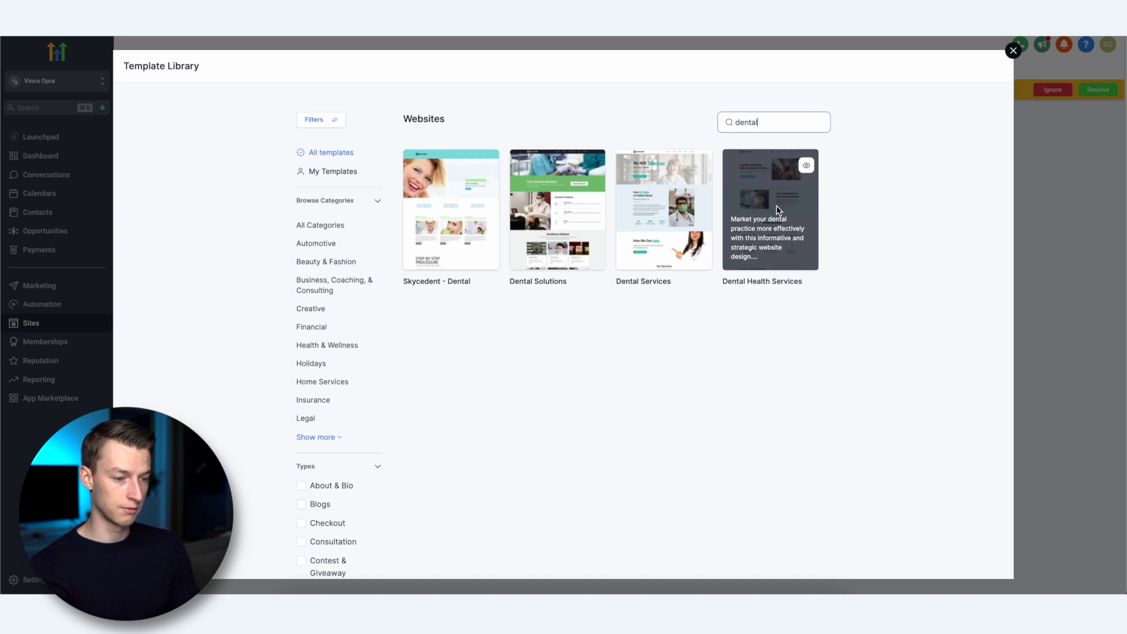
click(807, 165)
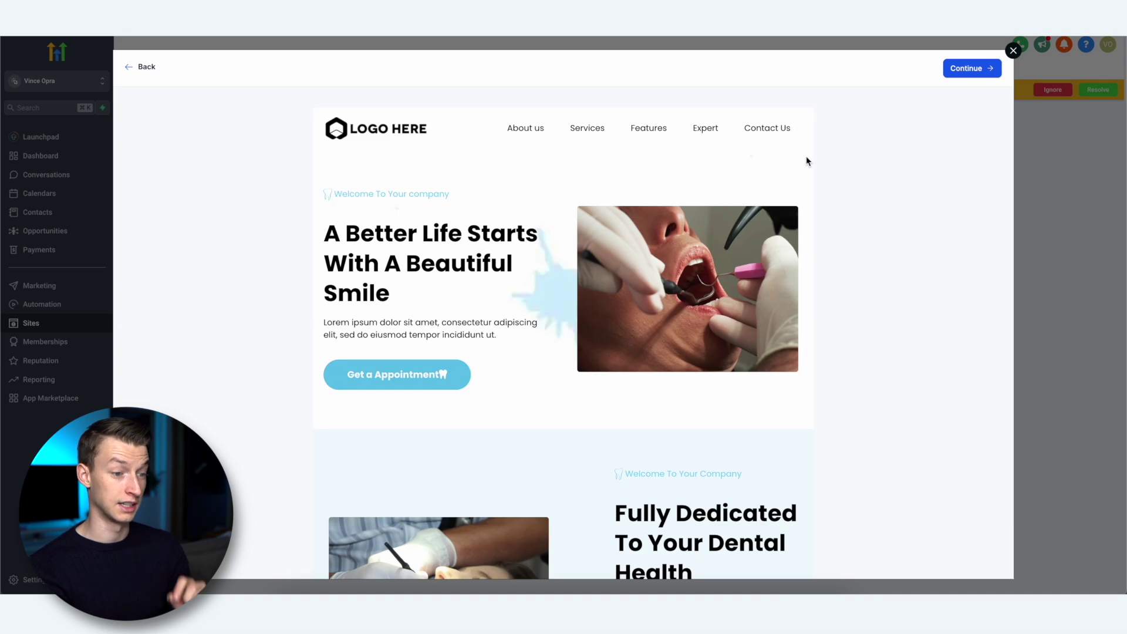
scroll(655, 392, down, 20)
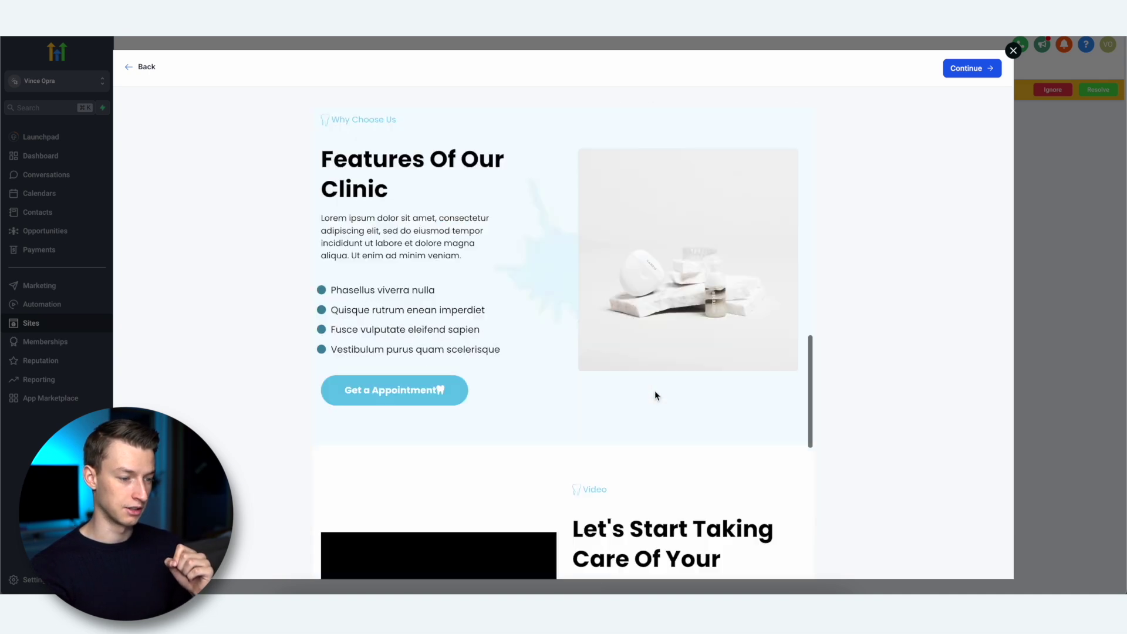
scroll(655, 390, down, 8)
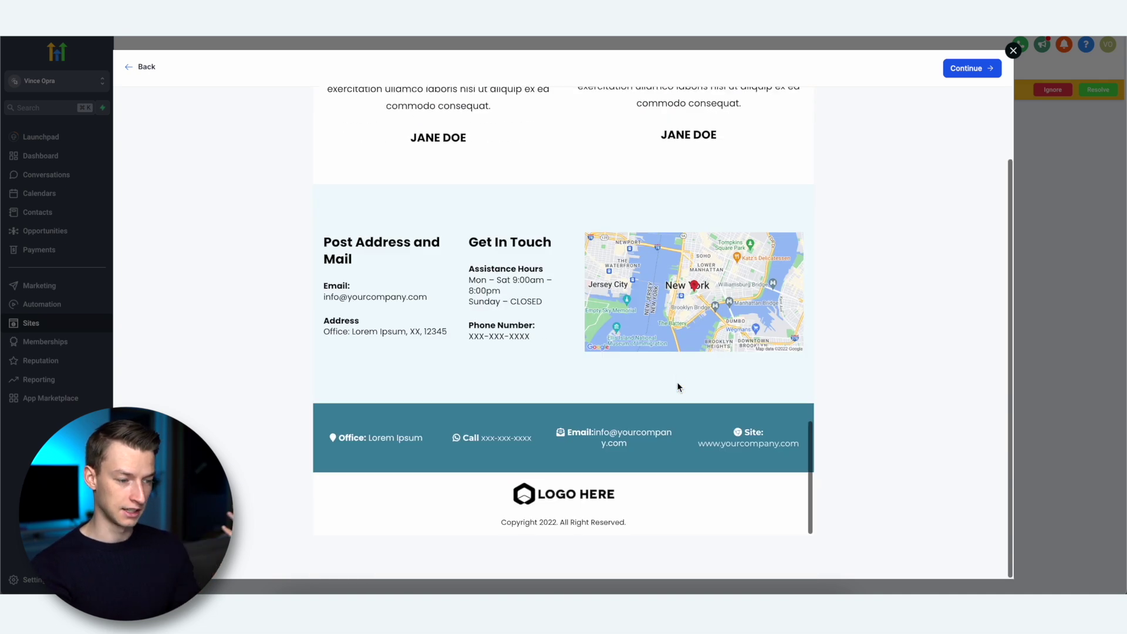
scroll(677, 385, up, 10)
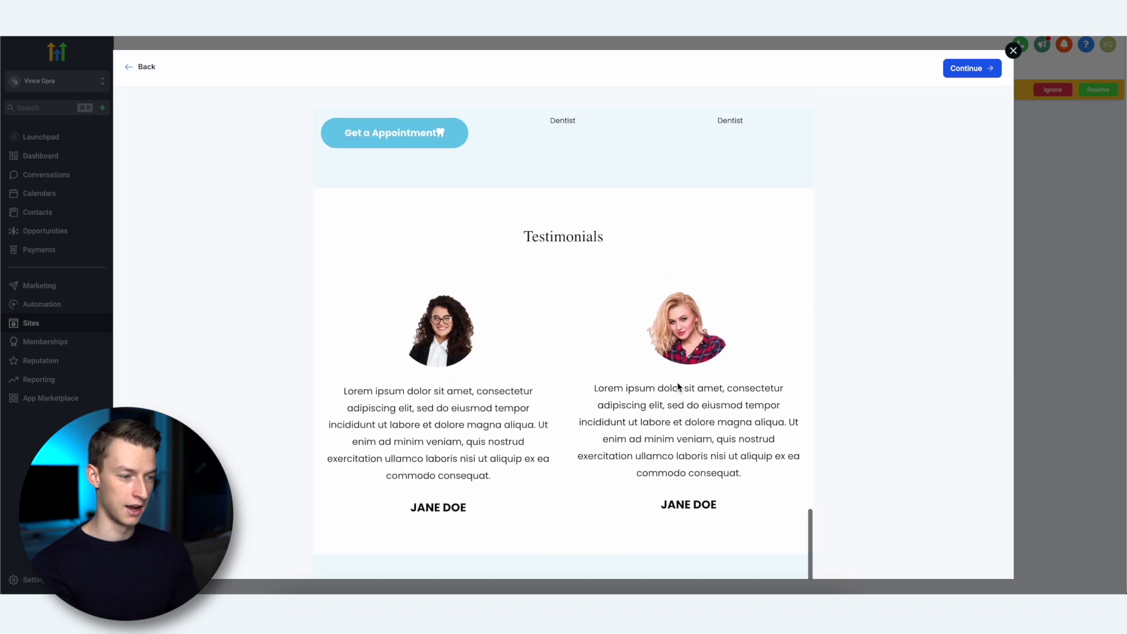
scroll(678, 387, up, 15)
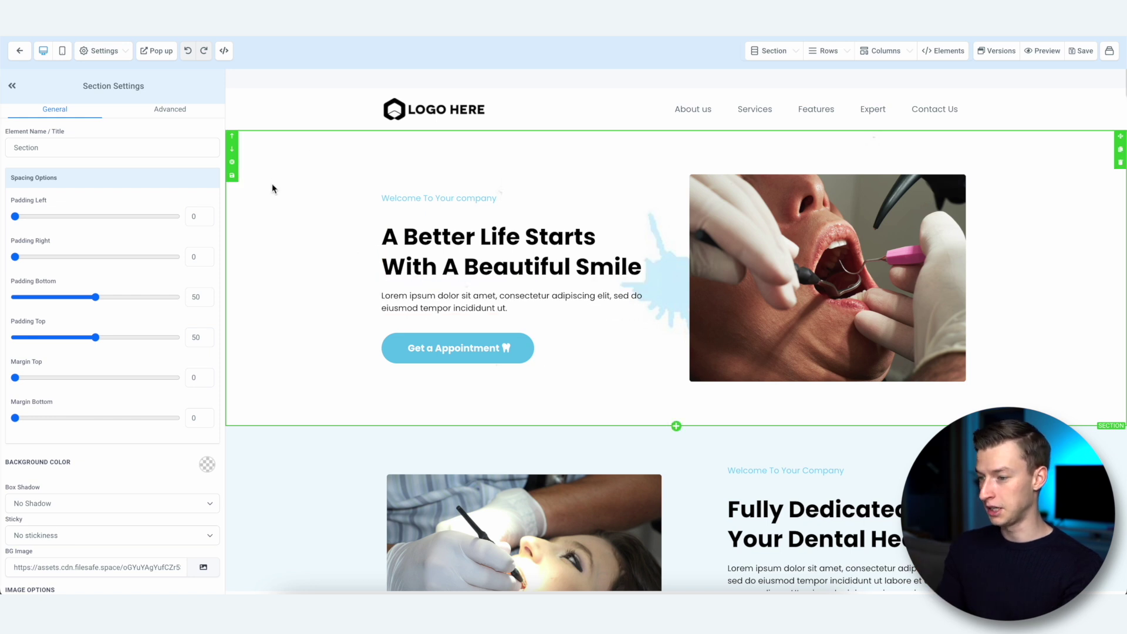
Reorder sections so 'Fully Dedicated To Your Dental Health' sits directly beneath the hero
scroll(314, 269, down, 2)
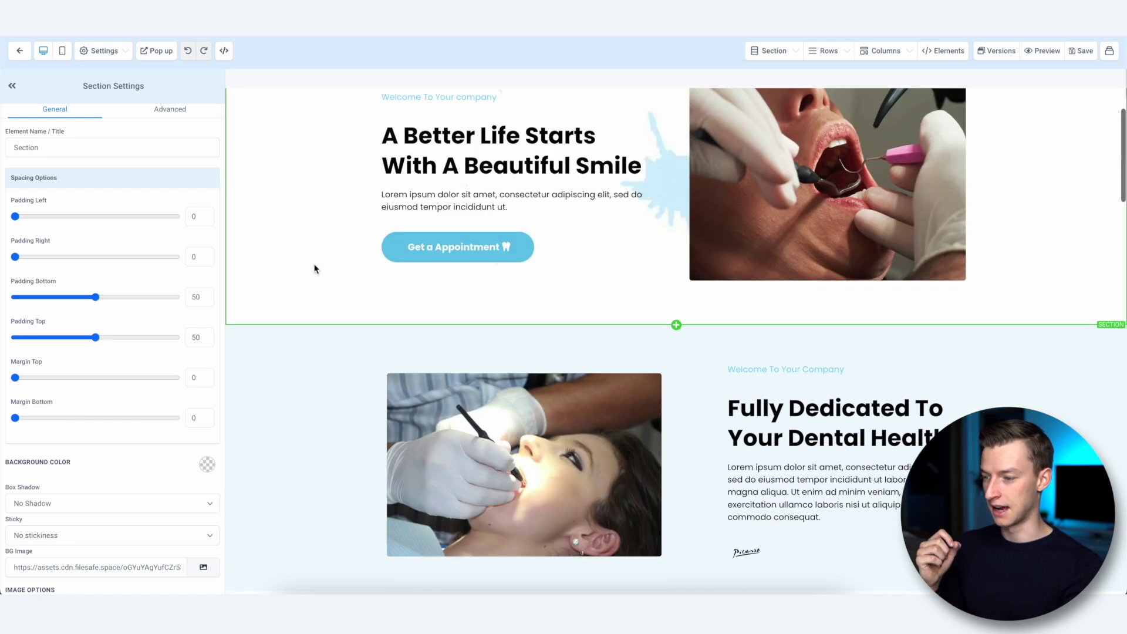
scroll(289, 372, down, 3)
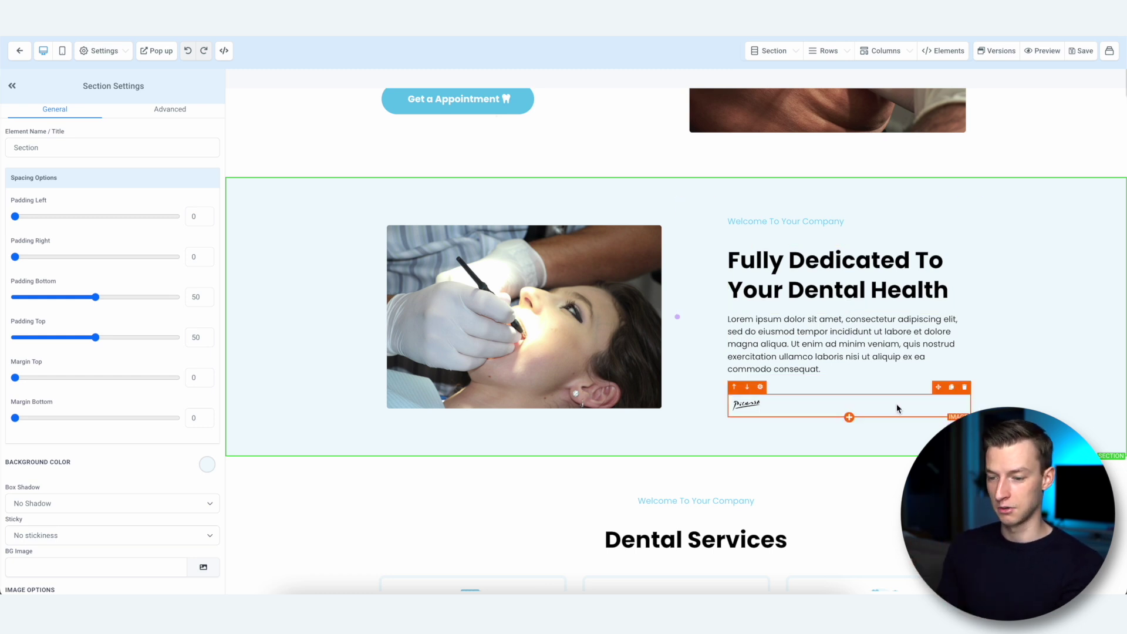
scroll(950, 404, down, 3)
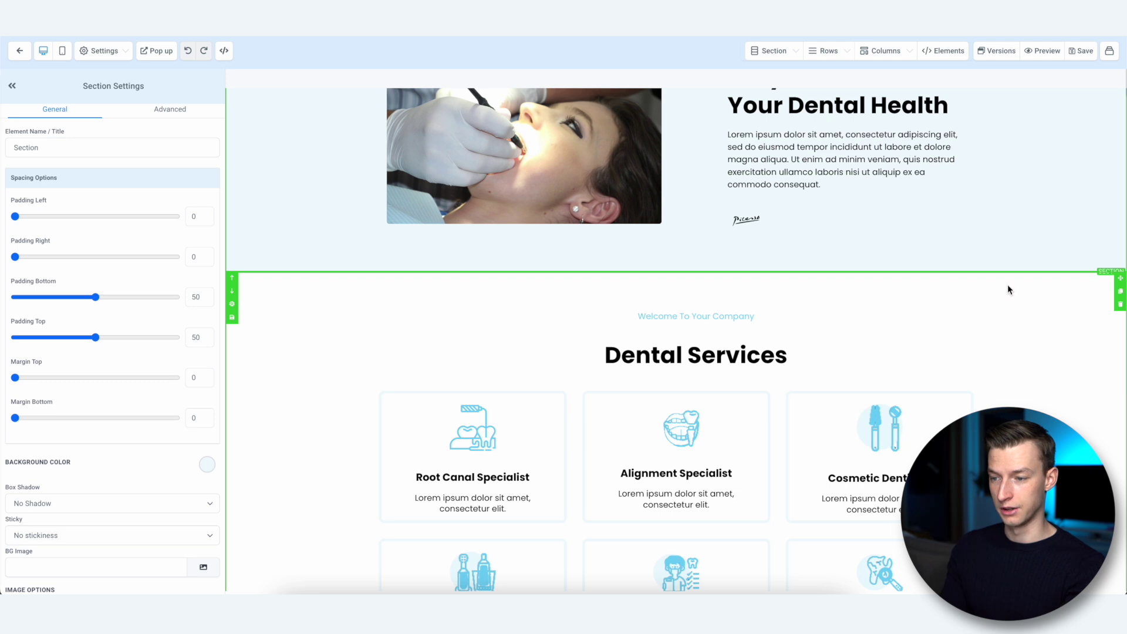
scroll(1007, 288, up, 3)
scroll(1008, 290, up, 1)
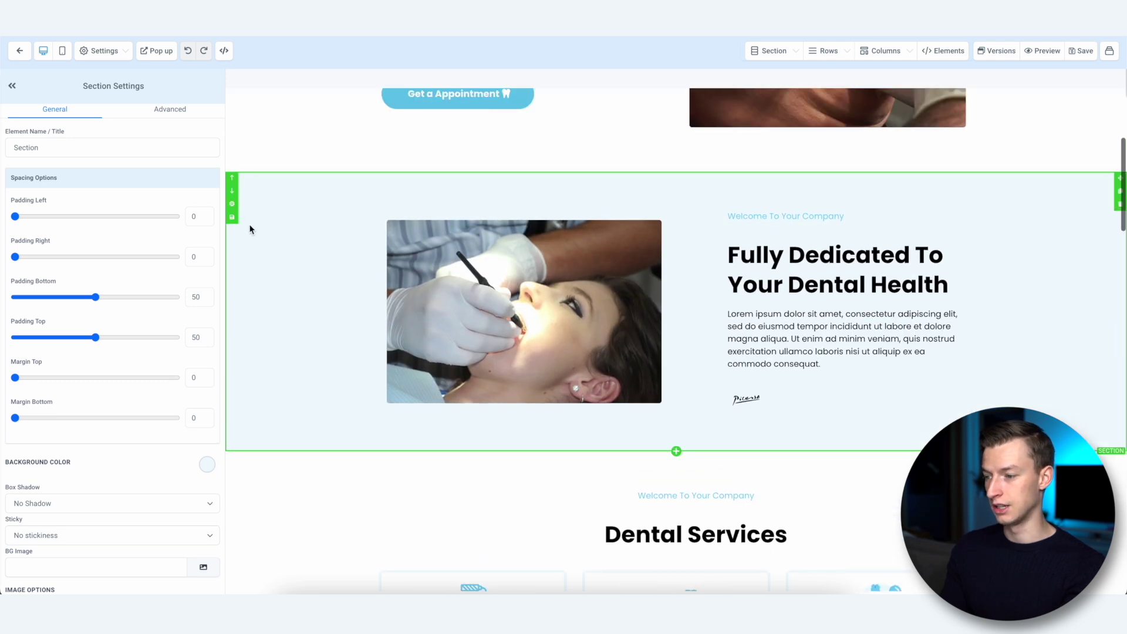
click(231, 192)
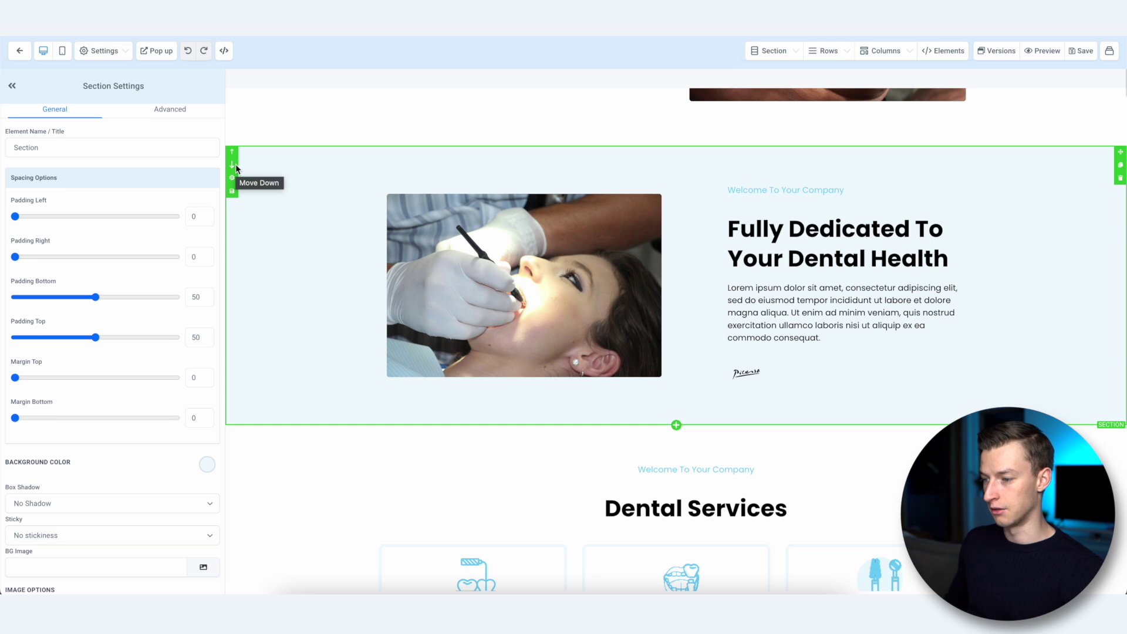
click(235, 166)
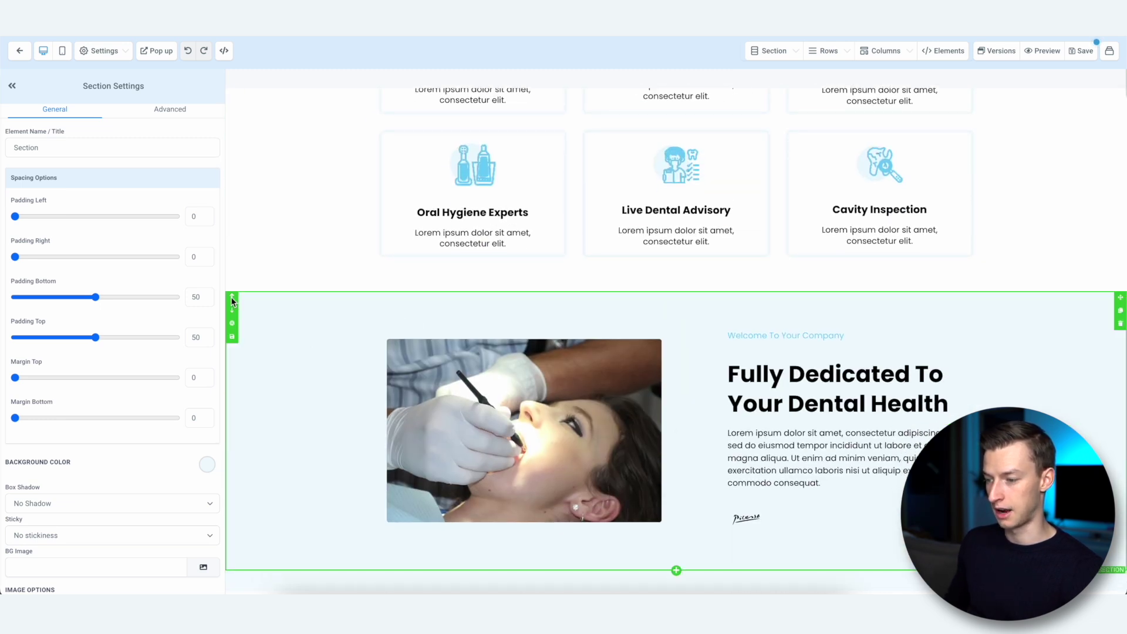
click(232, 302)
scroll(495, 262, up, 10)
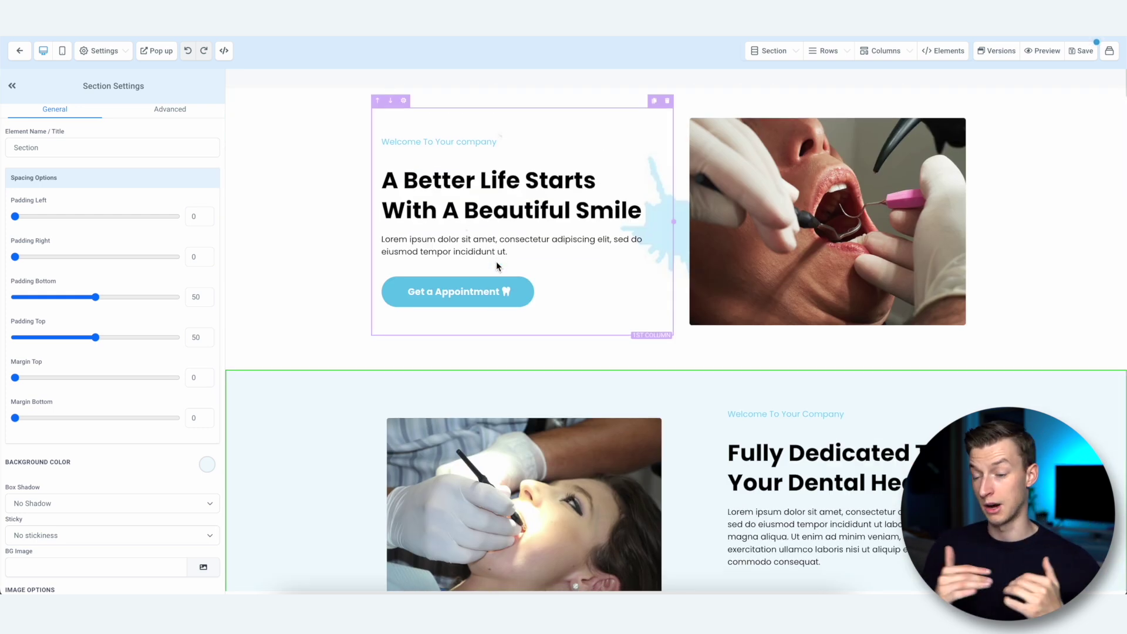
Edit the hero sub headline to read 'Welcome To AspenDental'
click(504, 120)
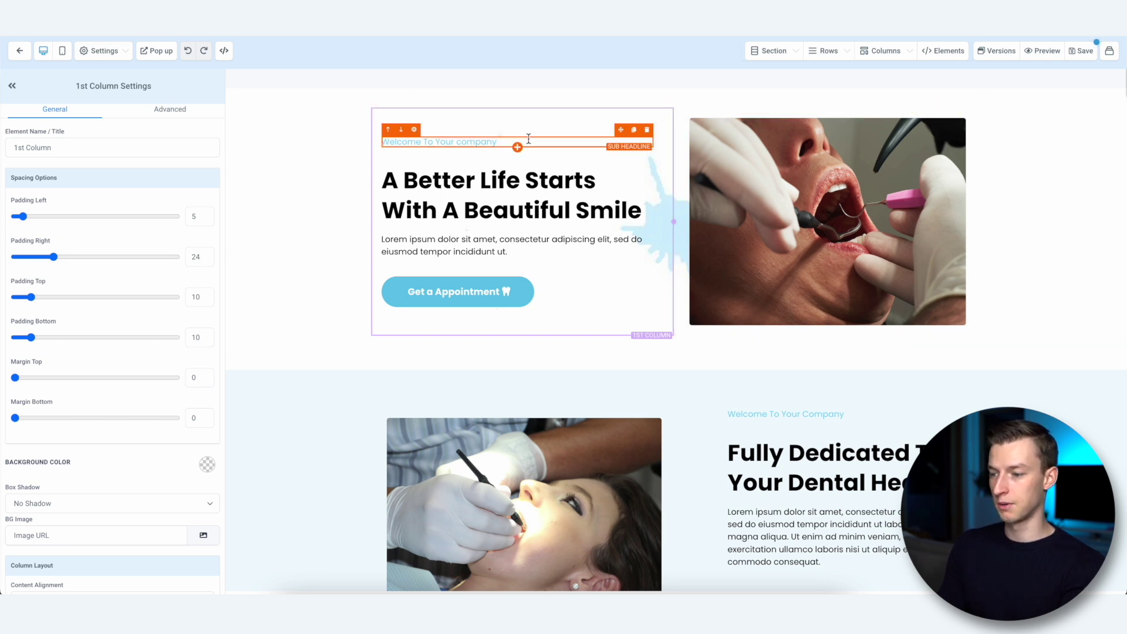
click(472, 147)
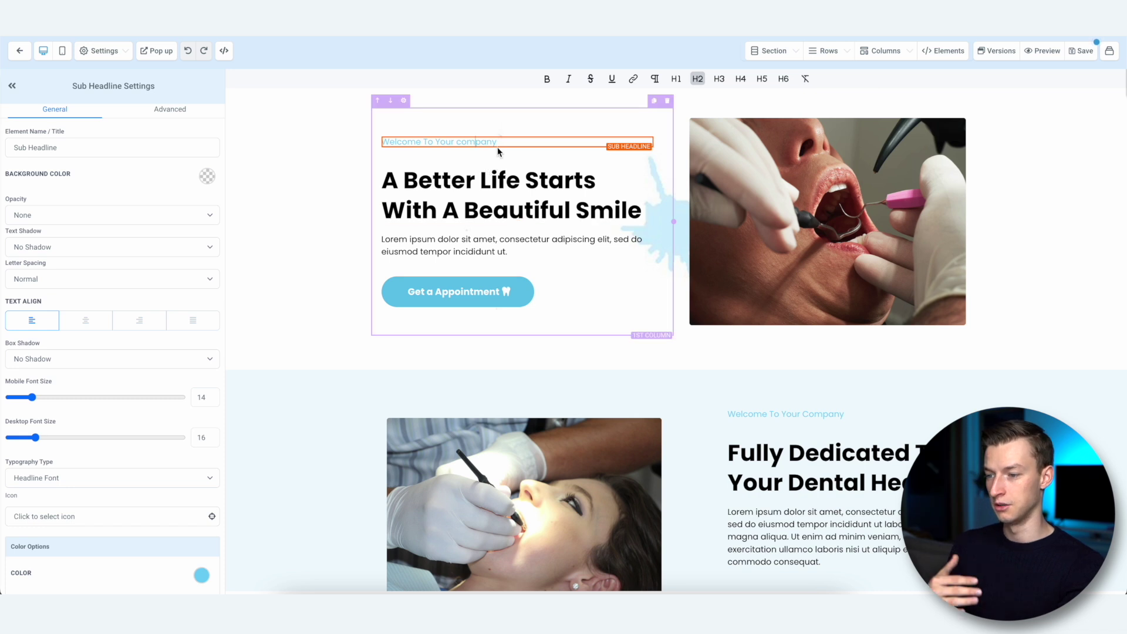
click(500, 142)
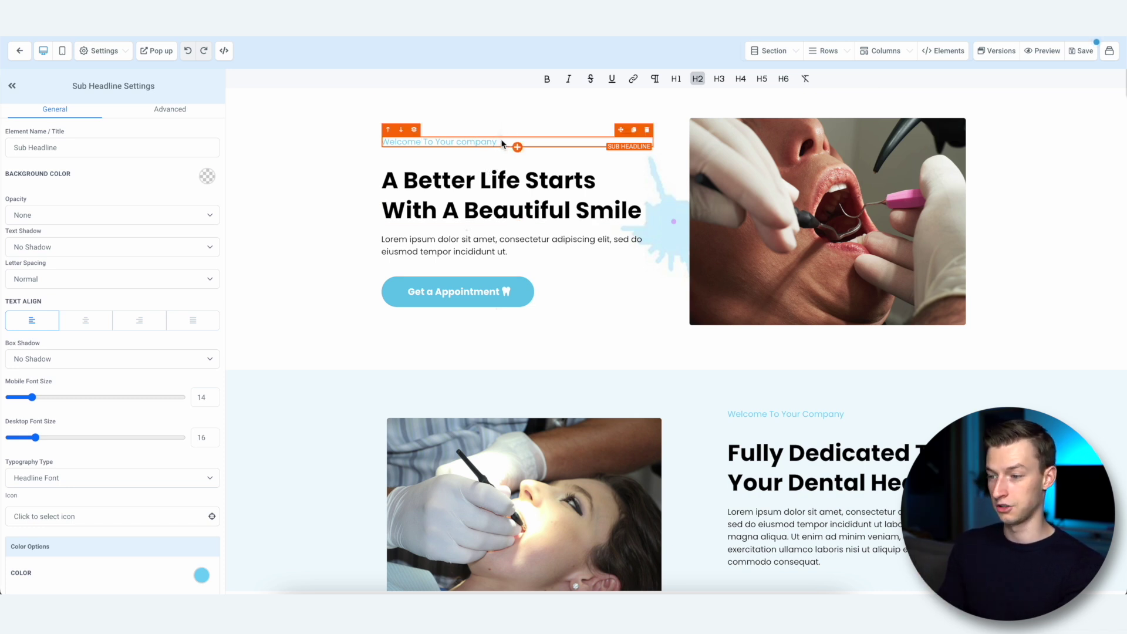
drag(499, 141, 482, 145)
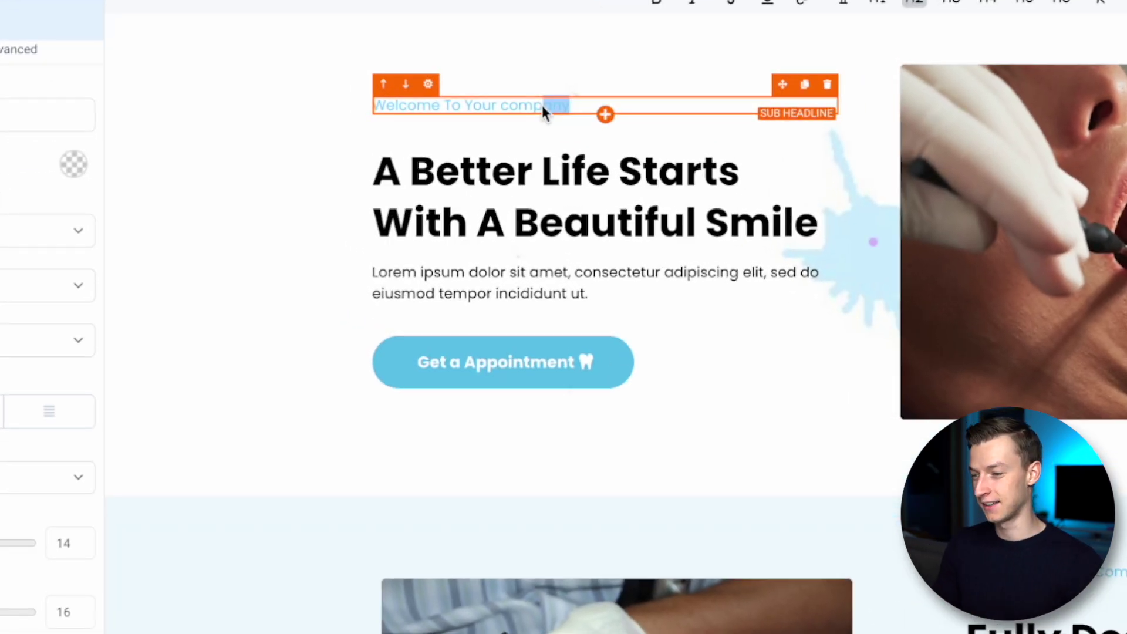
drag(573, 106, 602, 106)
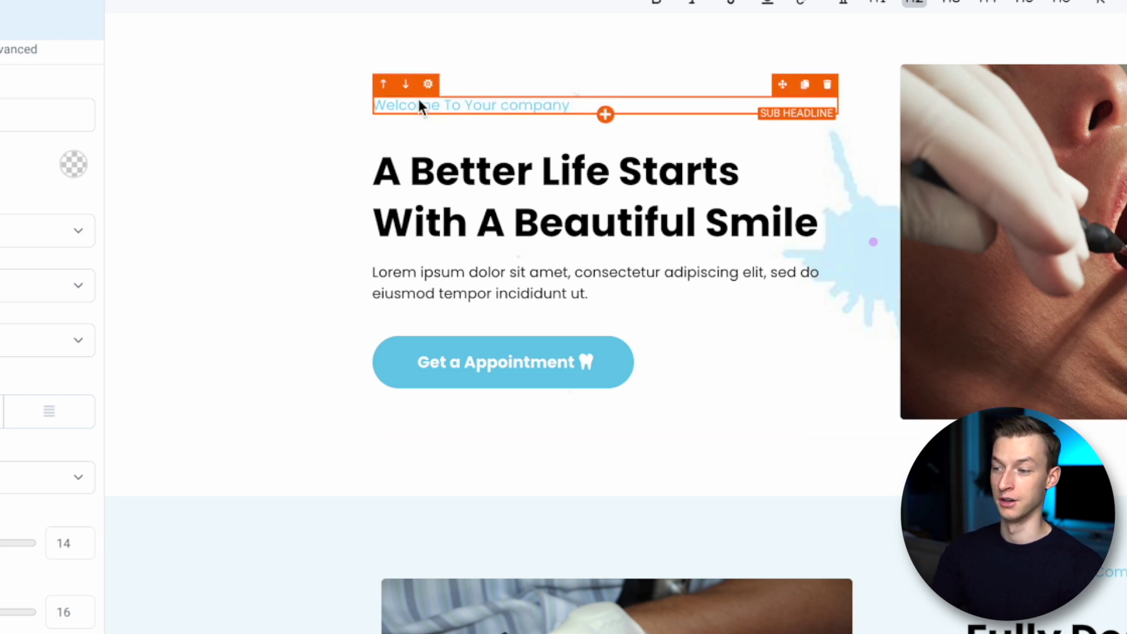
drag(593, 108, 473, 109)
key(BackSpace)
key(BackSpace)
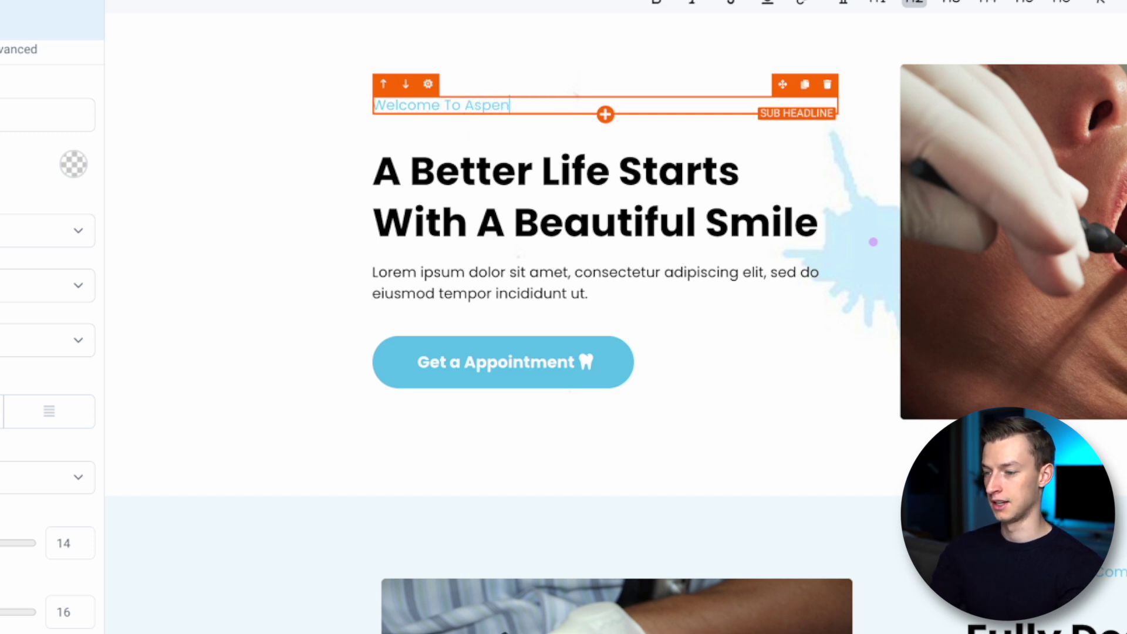
Change the main hero headline to 'A Better Smile Instantly'
click(496, 173)
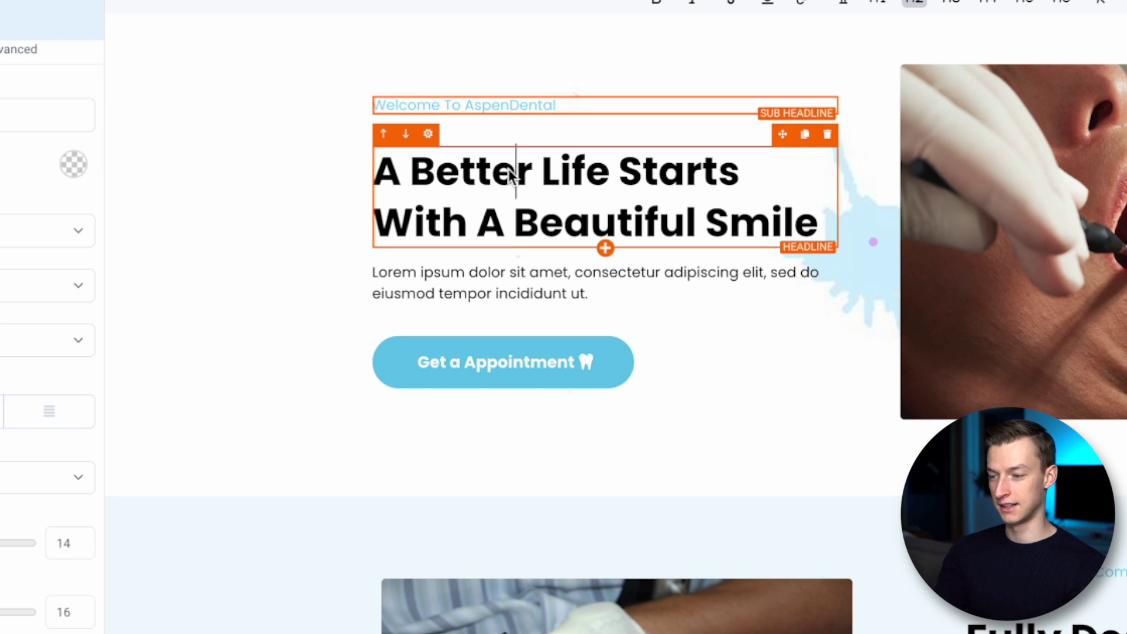
drag(819, 226, 645, 223)
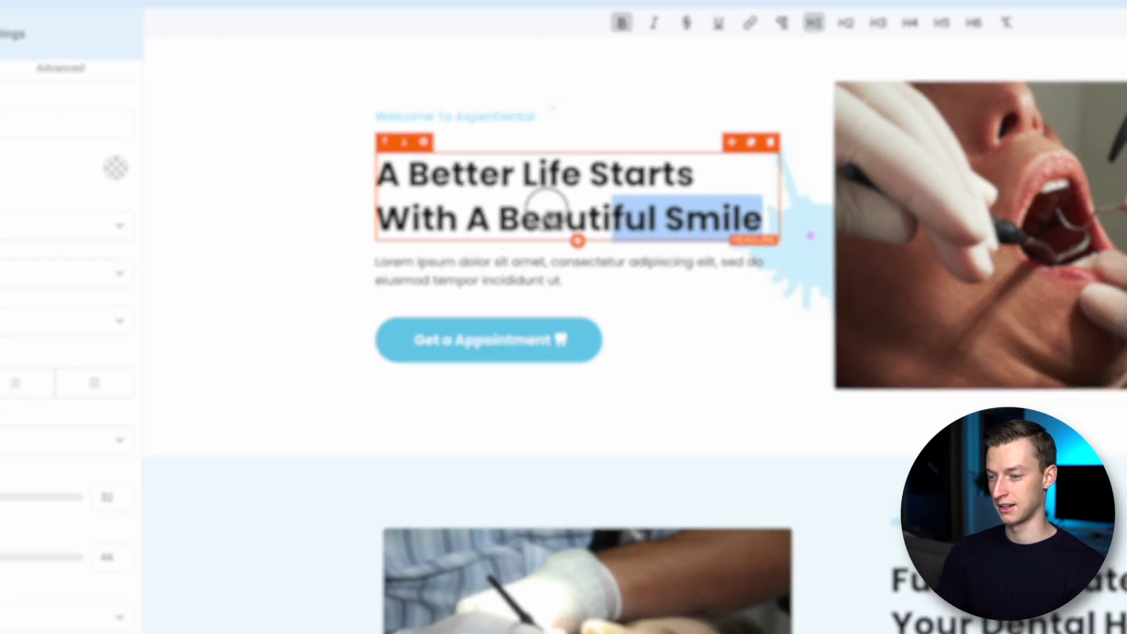
drag(549, 217, 531, 167)
key(BackSpace)
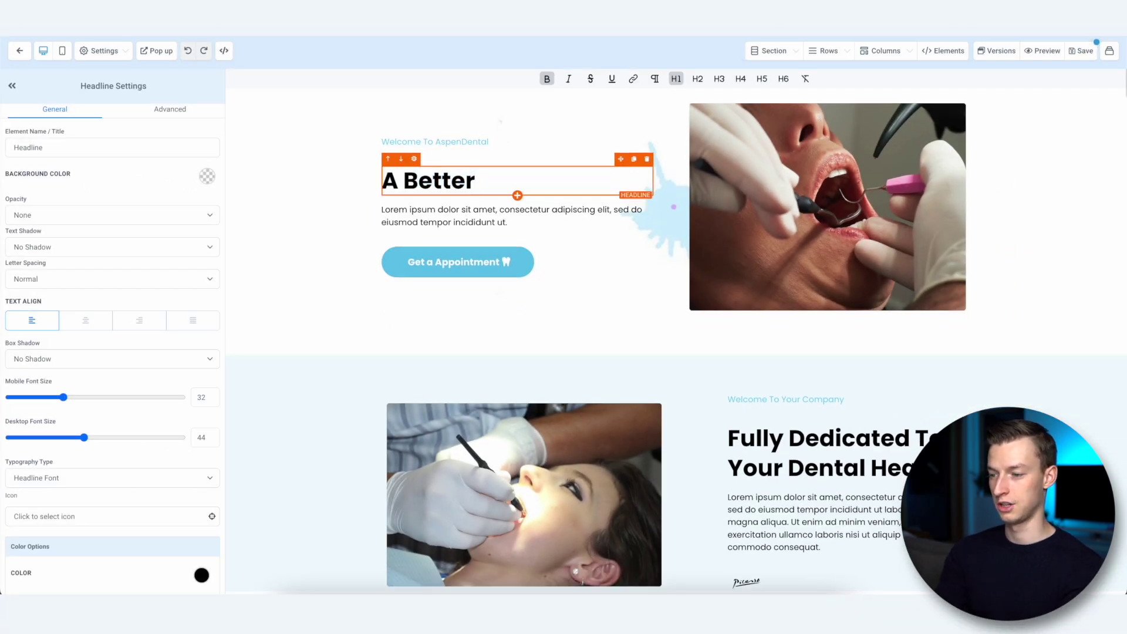
text(DM)
key(BackSpace)
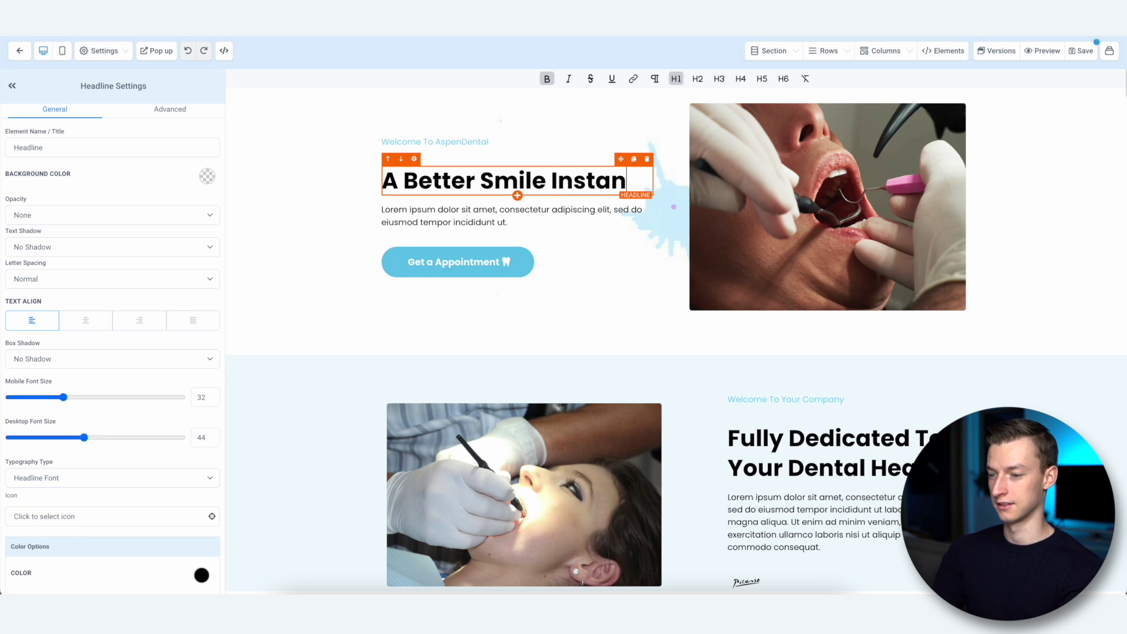
text(tly)
scroll(620, 137, up, 1)
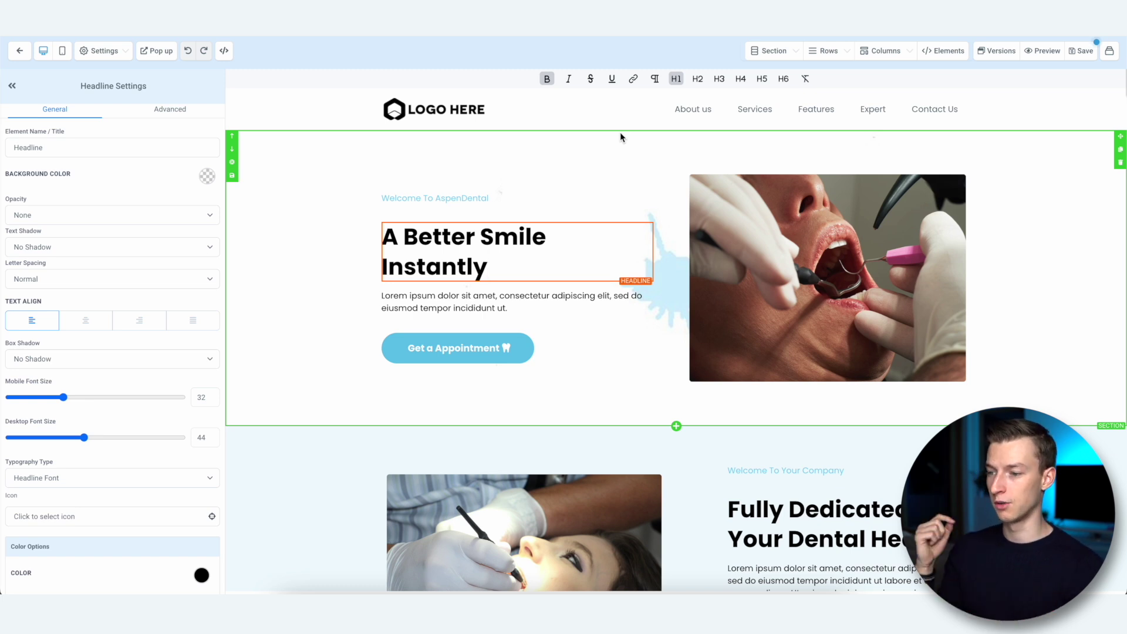
click(456, 110)
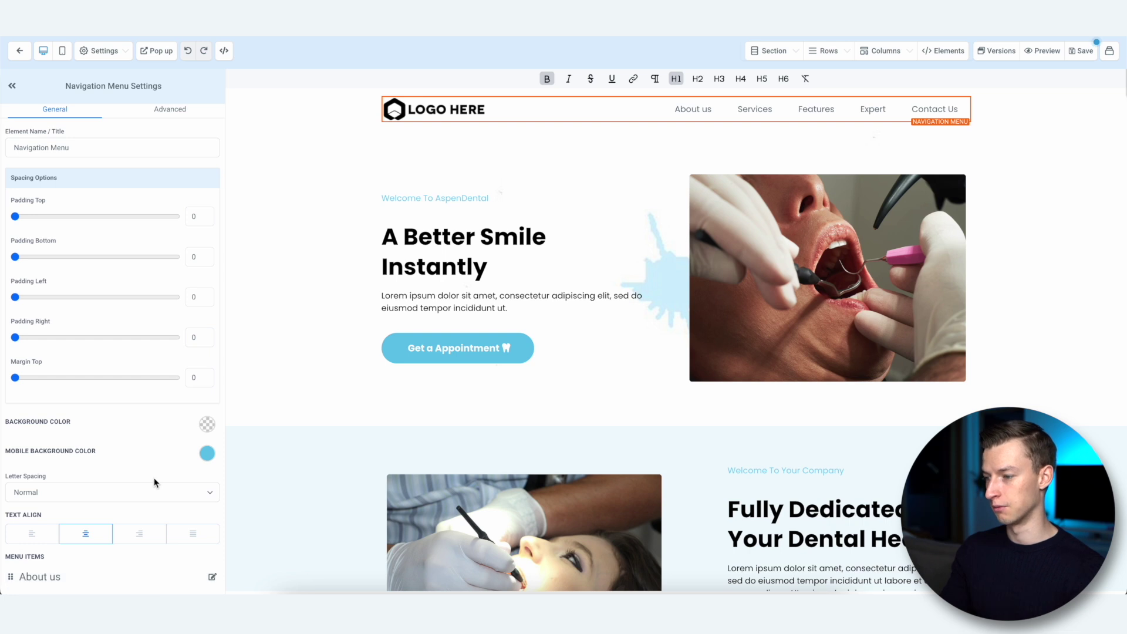
Scroll the Navigation Menu Settings down to the Brand Logo Config options
scroll(85, 552, down, 2)
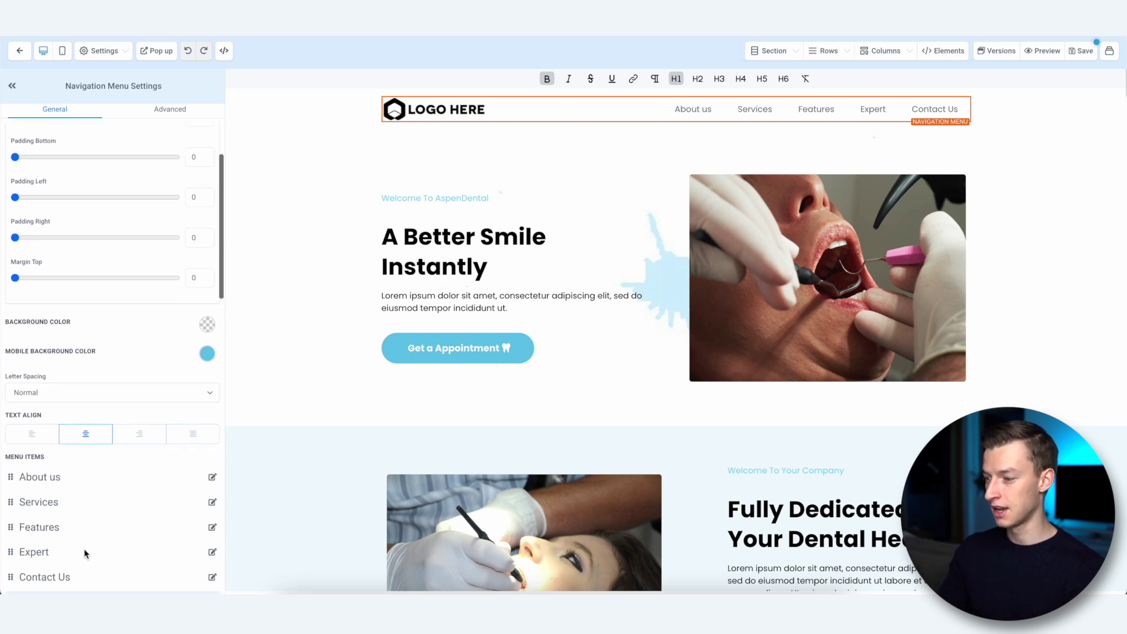
scroll(83, 548, down, 3)
scroll(84, 546, down, 2)
scroll(83, 543, down, 12)
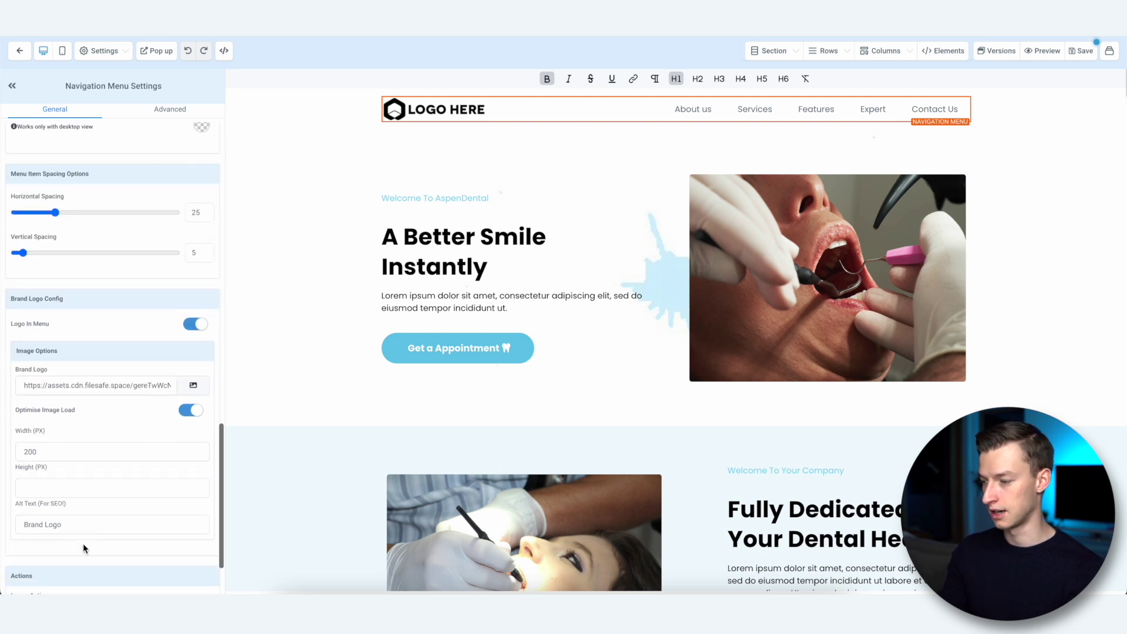
scroll(35, 331, down, 1)
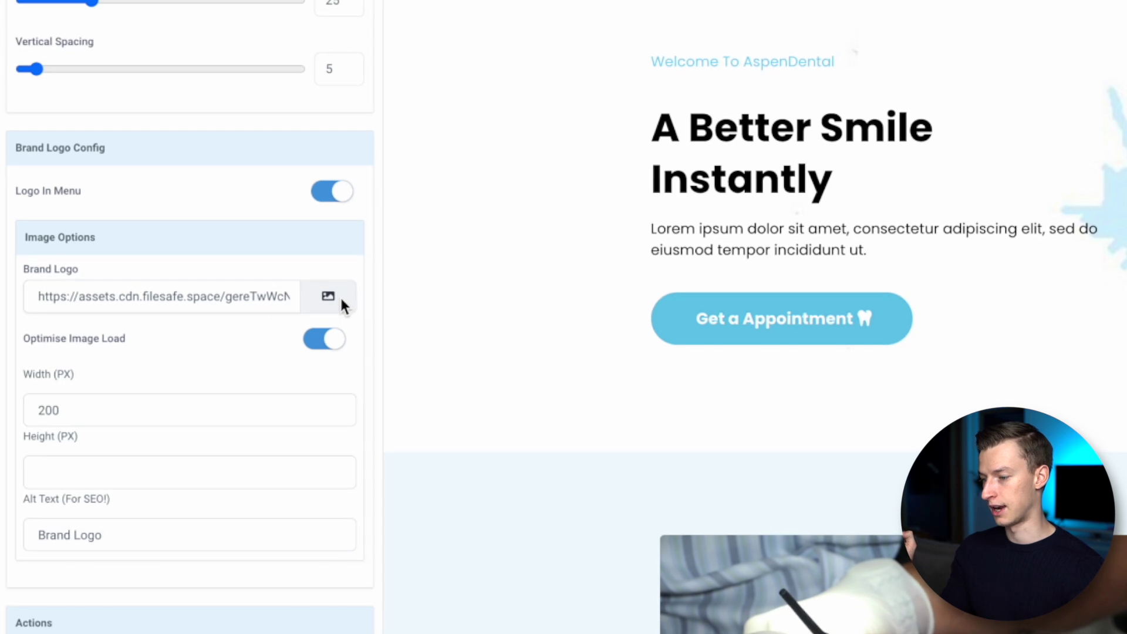
Upload Aspen-Dental-Logo.png from Downloads into the media library
click(333, 297)
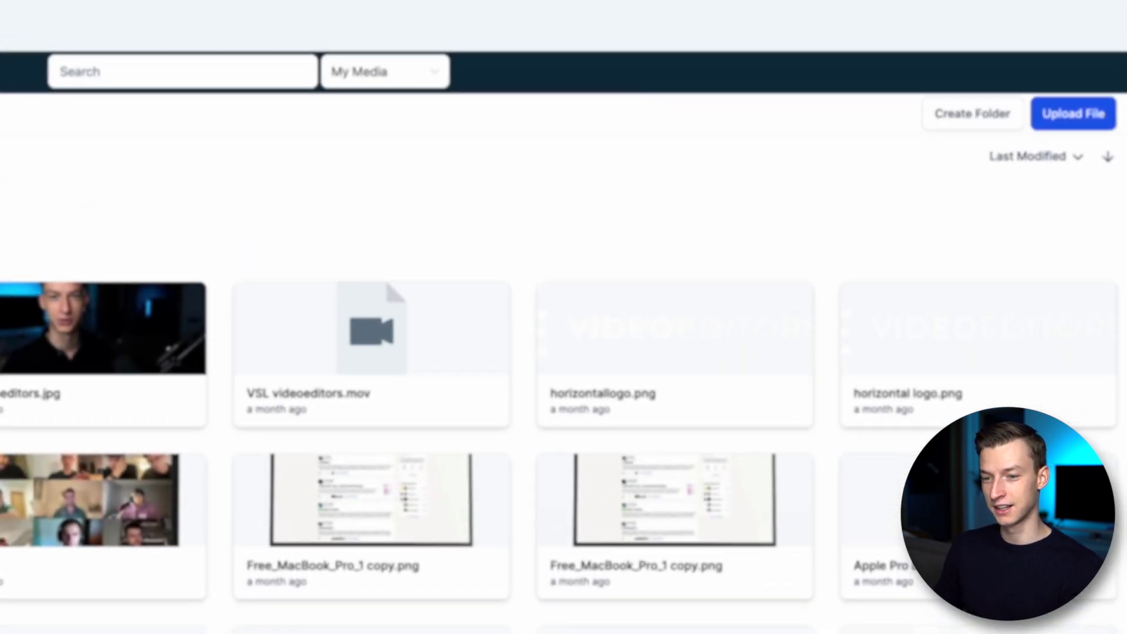
click(1096, 75)
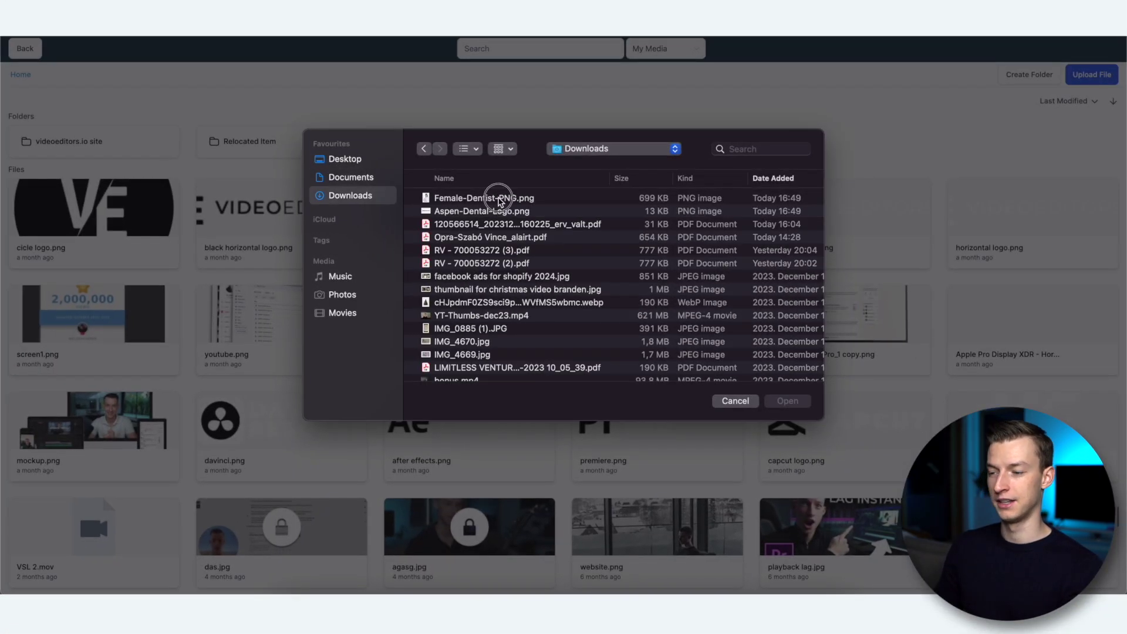
click(500, 199)
click(498, 212)
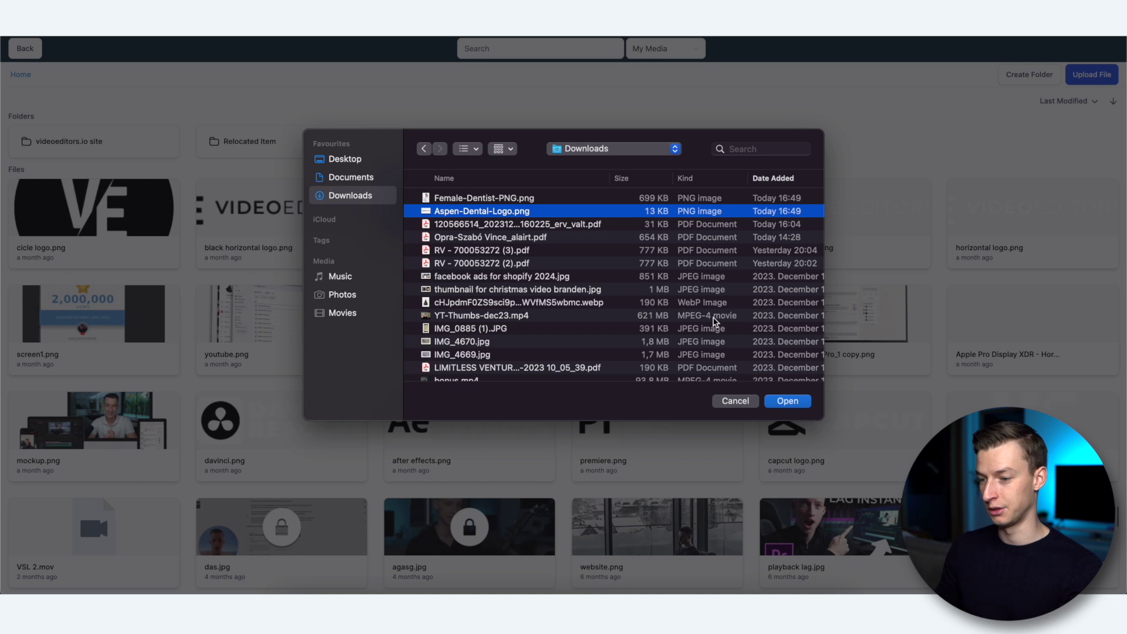
click(803, 403)
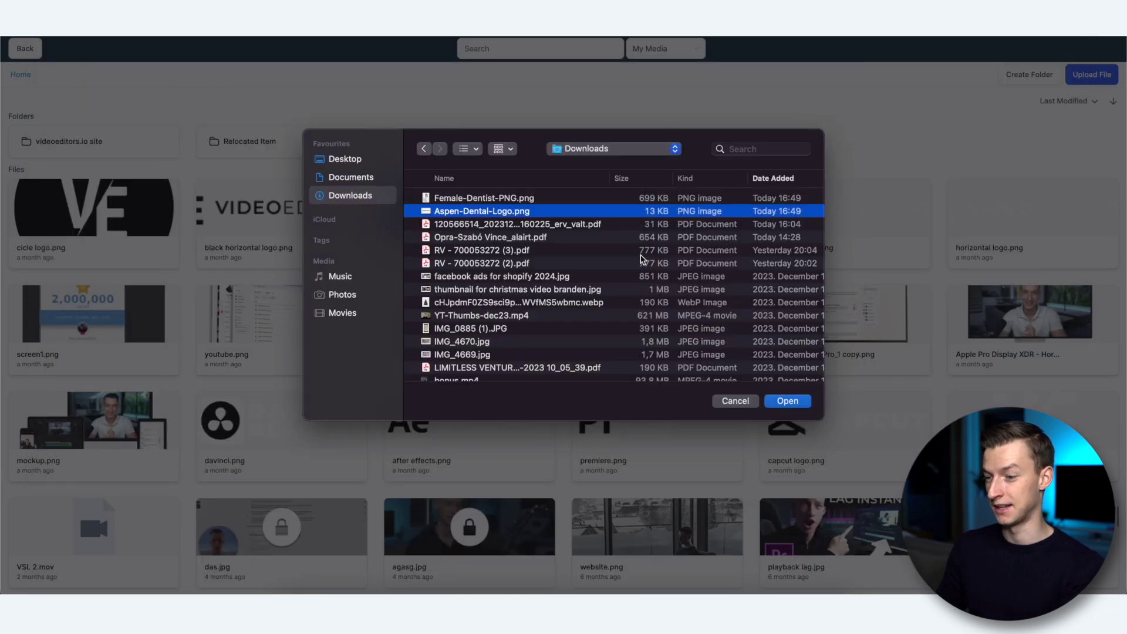
click(803, 405)
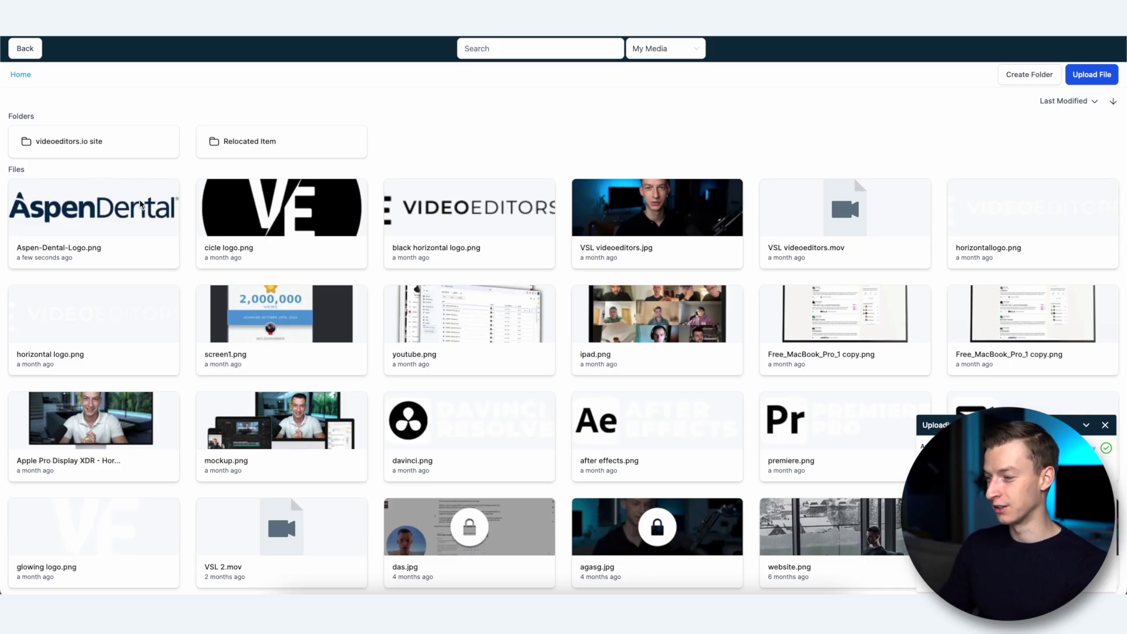
Insert the uploaded Aspen-Dental-Logo.png as the header's brand logo
click(118, 206)
double_click(150, 206)
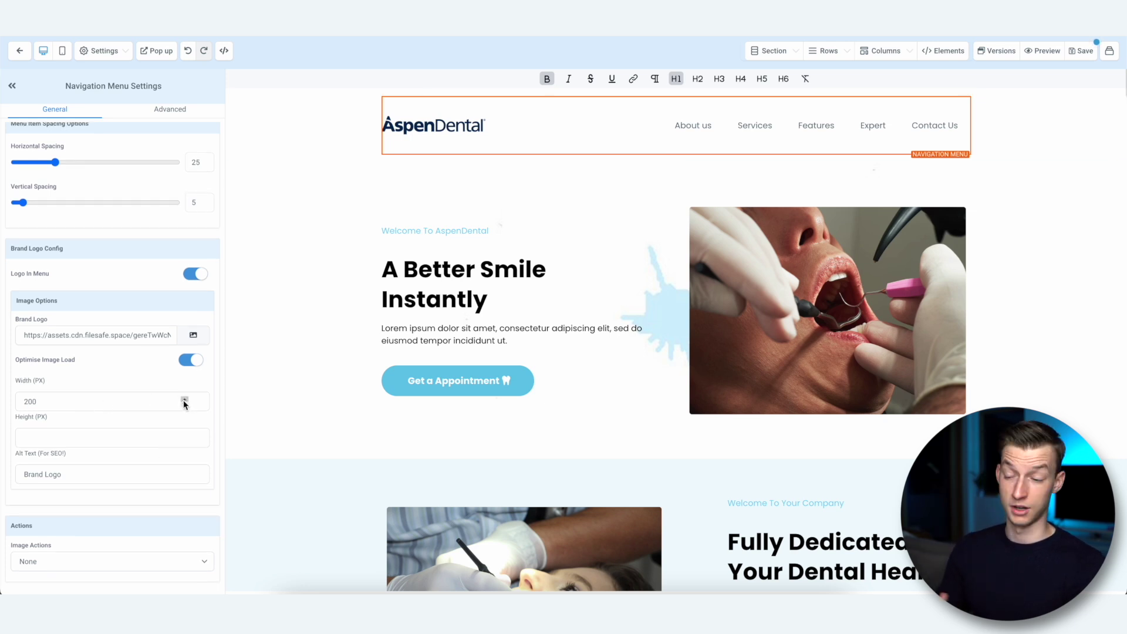
Try logo widths of 100 and 300 px, leaving the AspenDental logo at 200 px
double_click(29, 403)
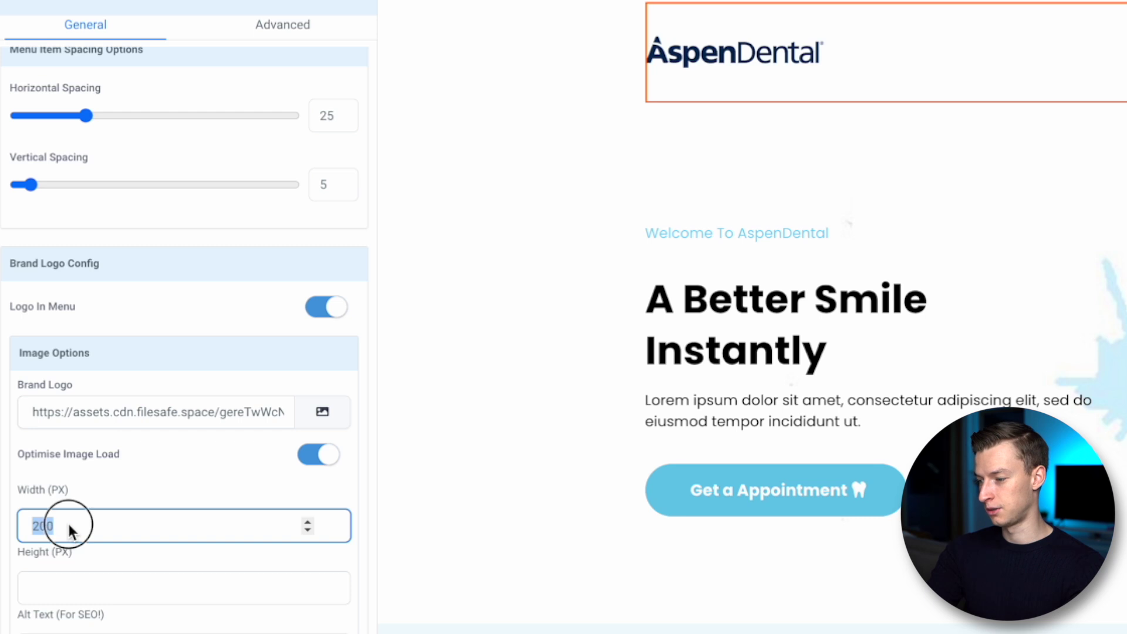
click(69, 528)
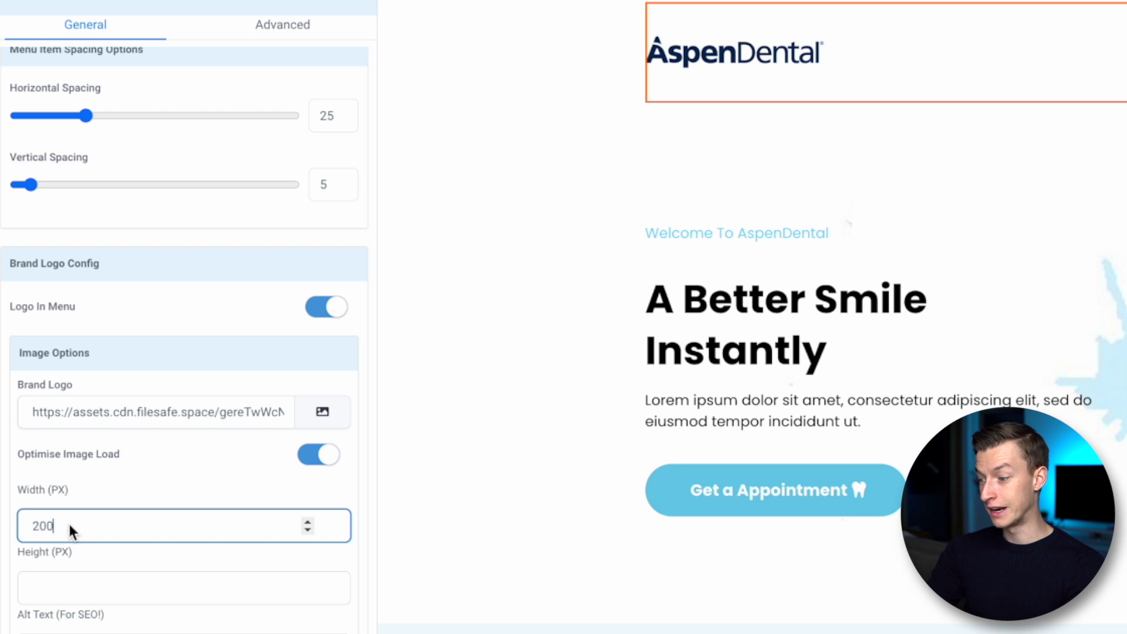
key(BackSpace)
text(0)
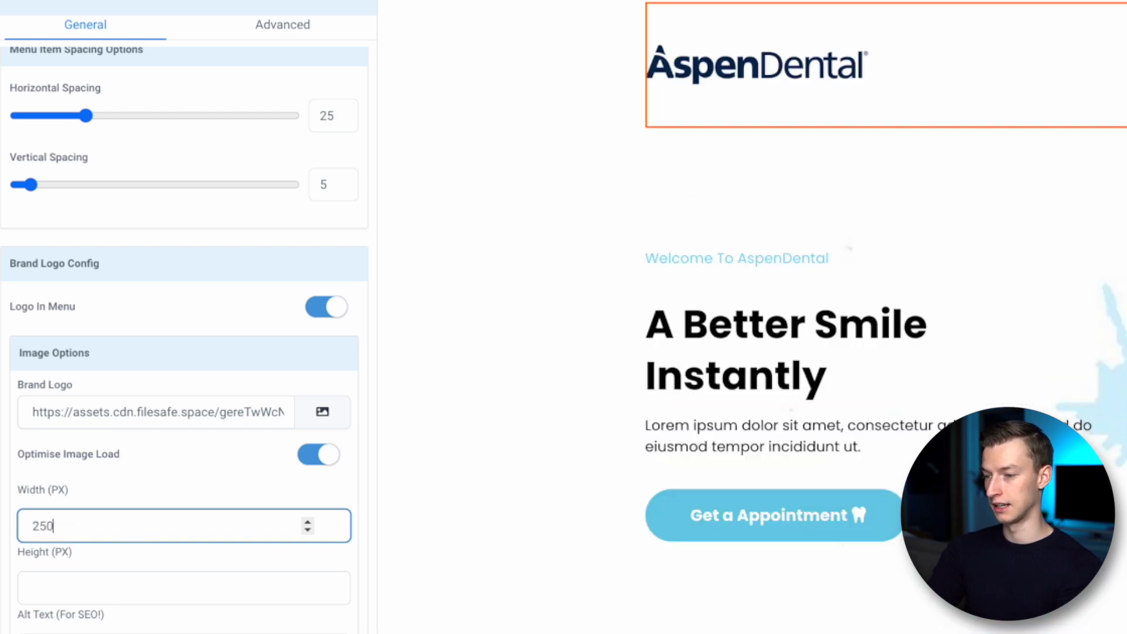
key(BackSpace)
key(BackSpace)
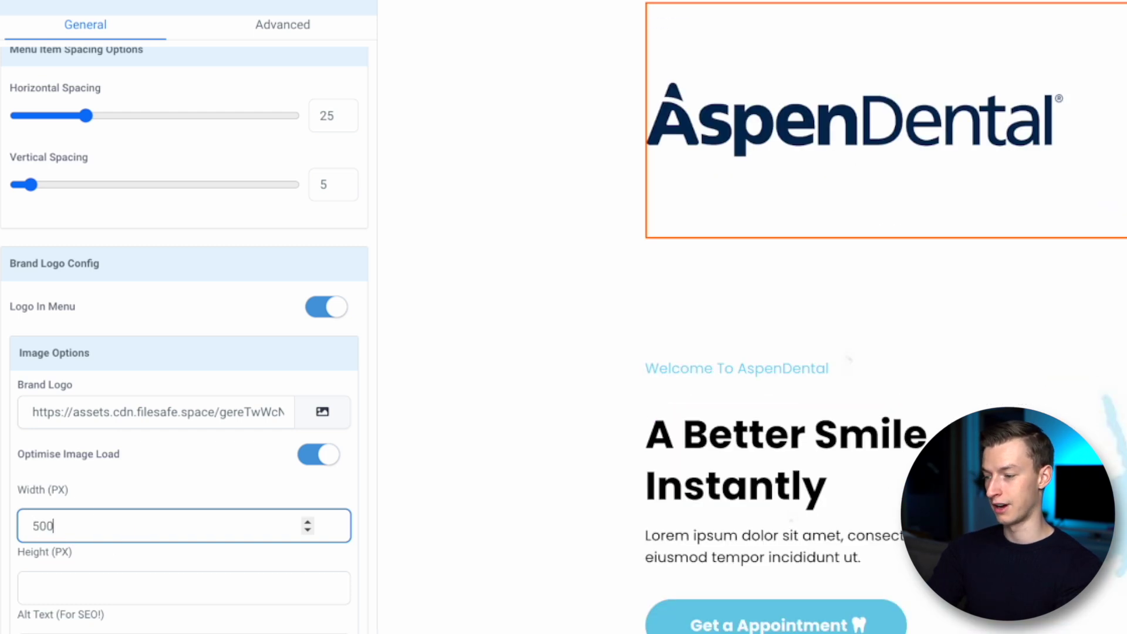
key(BackSpace)
key(BackSpace)
key(BackSpace)
text(100)
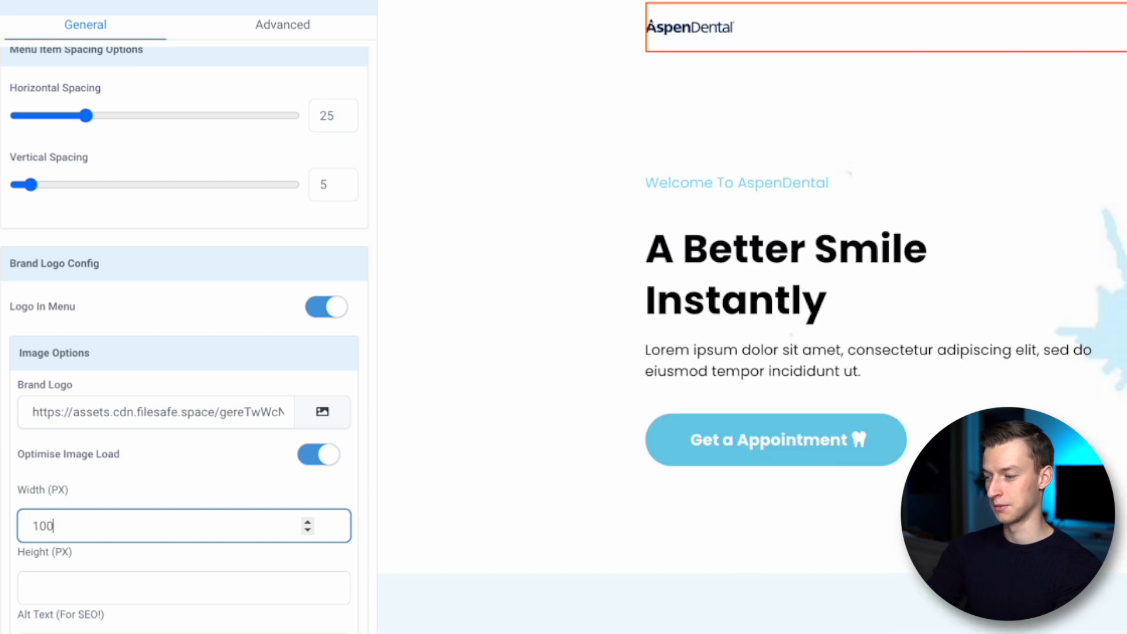
key(BackSpace)
key(BackSpace)
key(BackSpace)
text(300)
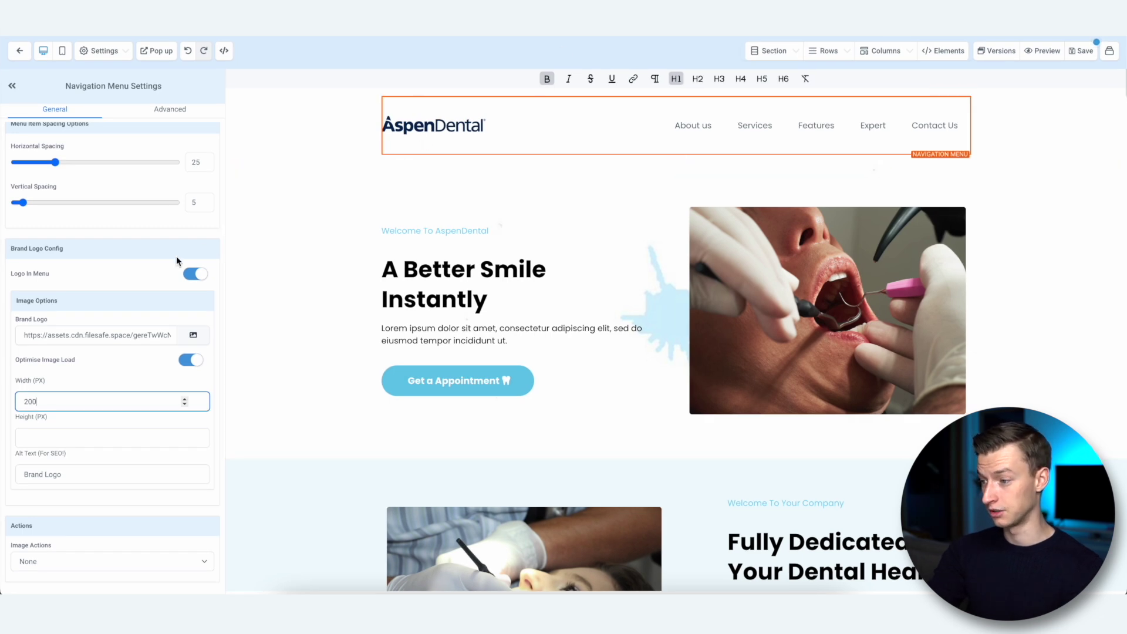
key(Escape)
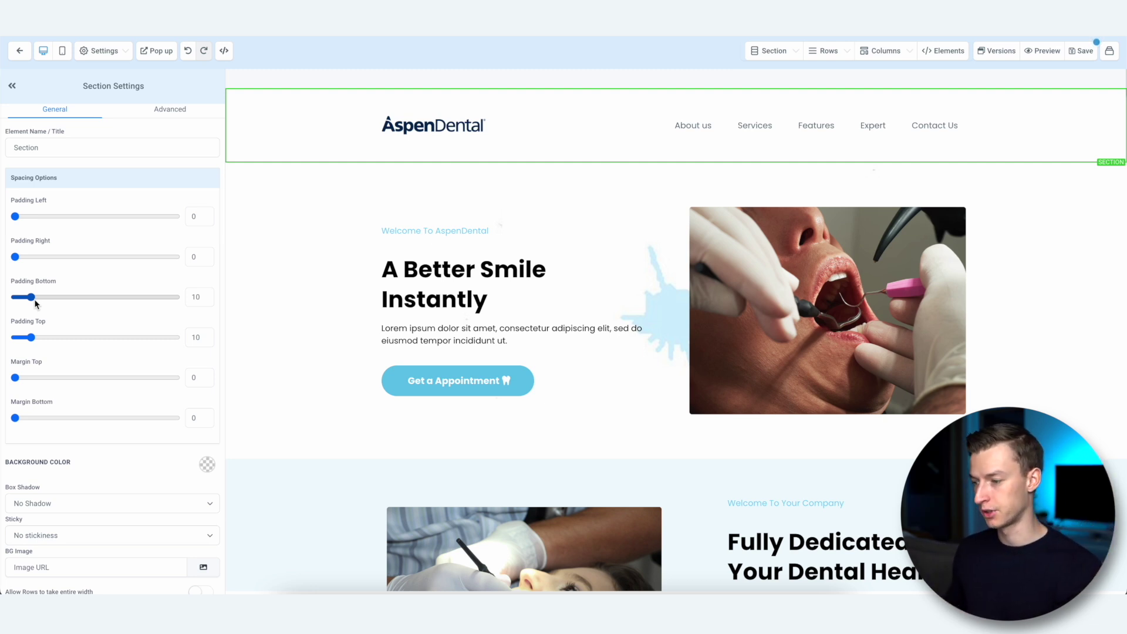
Set the header section's top and bottom padding to 0
drag(31, 297, 6, 297)
drag(31, 337, 9, 337)
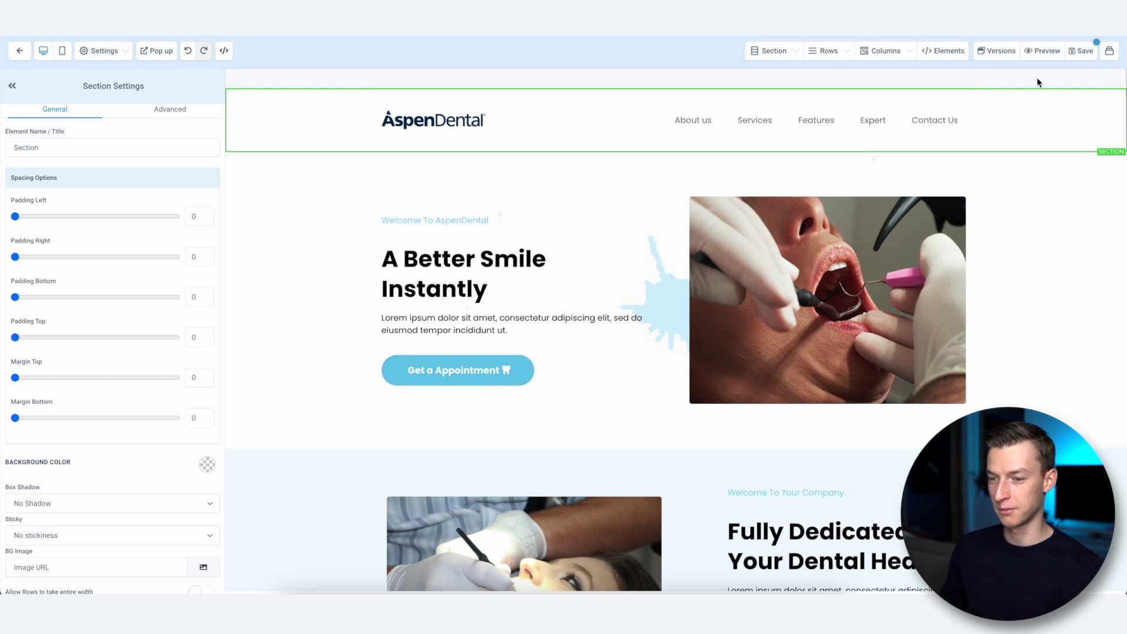
mouse_move(15, 337)
mouse_down()
mouse_move(224, 349)
mouse_move(166, 333)
mouse_move(2, 342)
mouse_up()
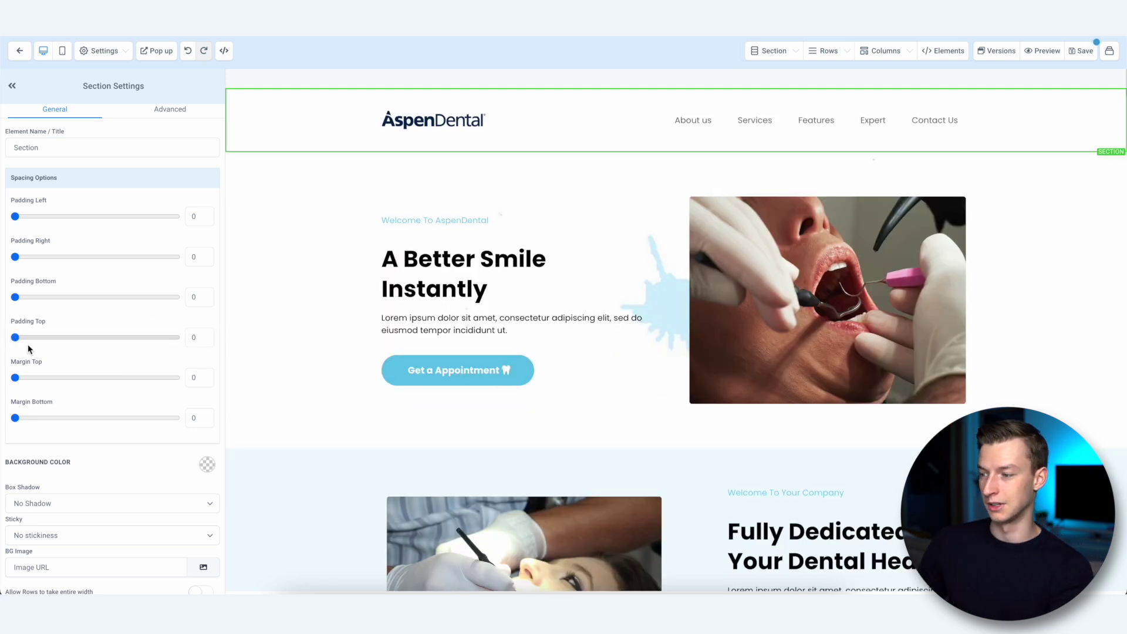
click(387, 220)
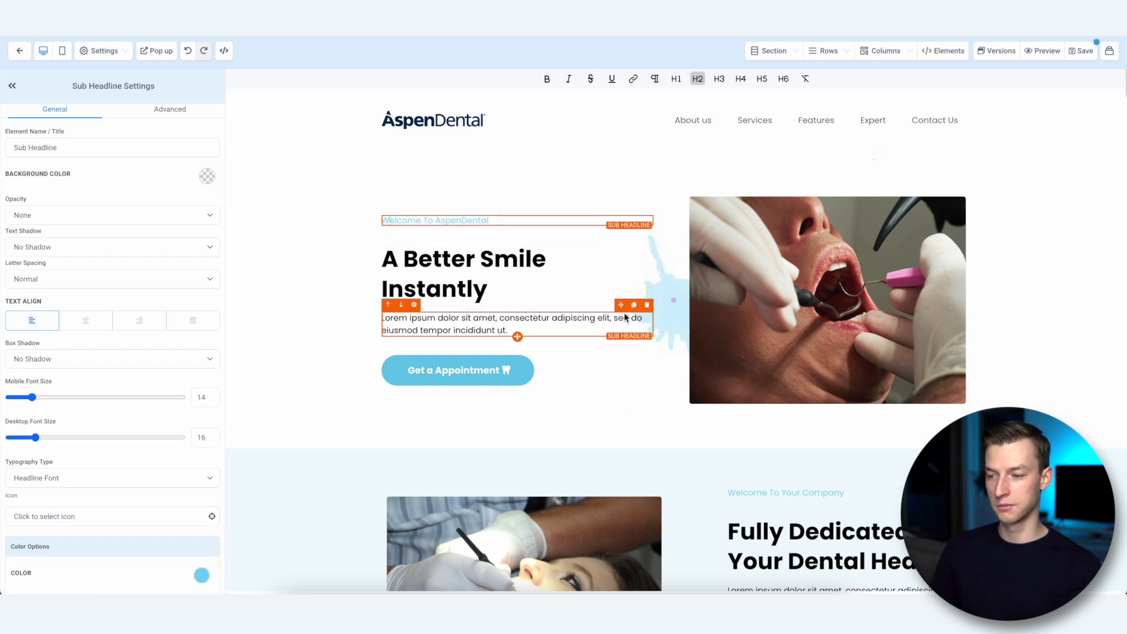
Select all the 'Welcome To AspenDental' sub headline text and make it dark teal
click(1066, 261)
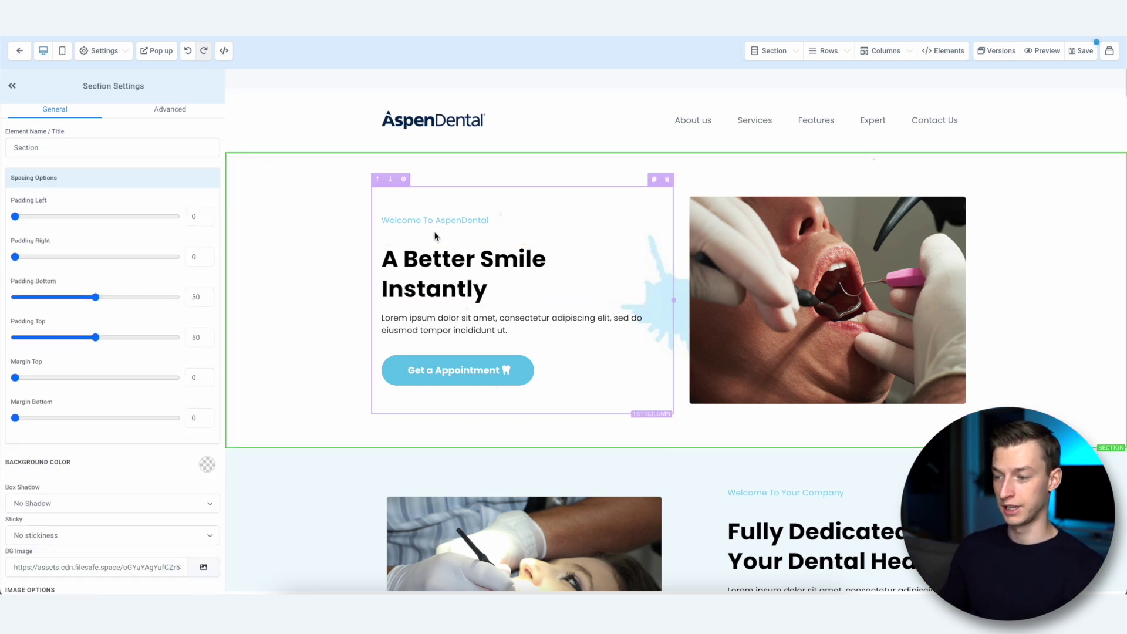
click(472, 221)
click(494, 221)
key(ctrl+a)
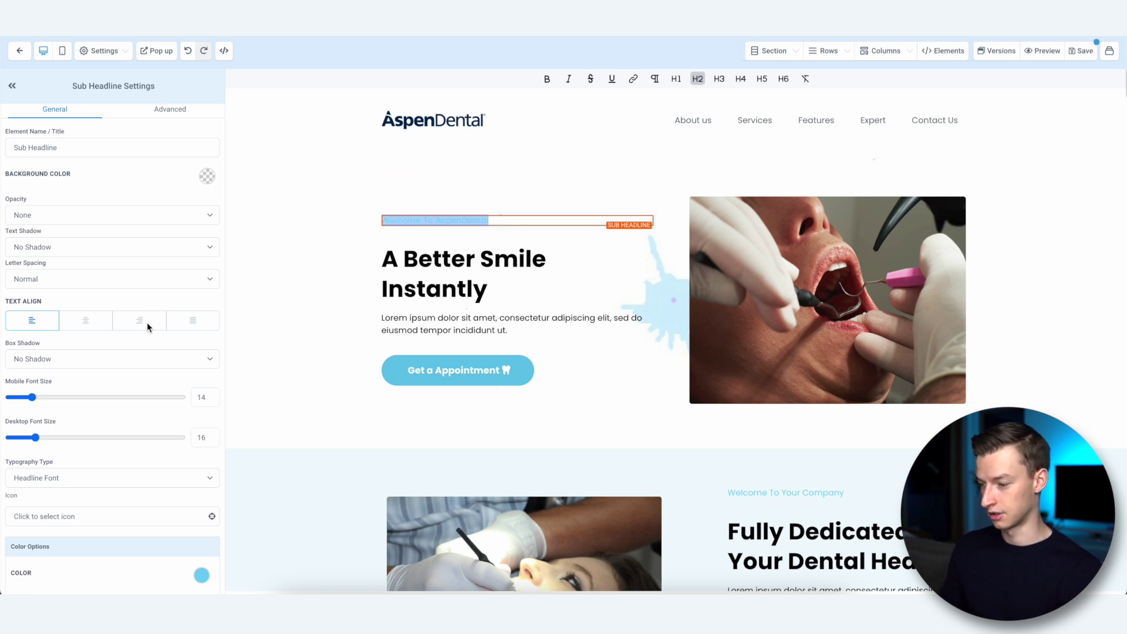
scroll(159, 476, down, 2)
click(201, 458)
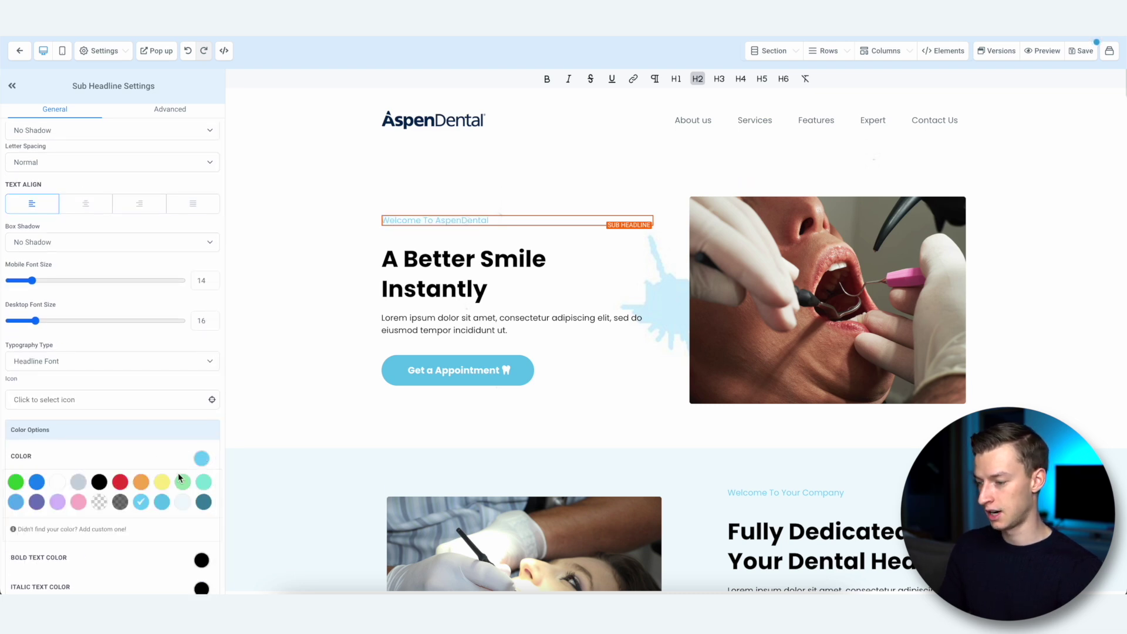
click(198, 504)
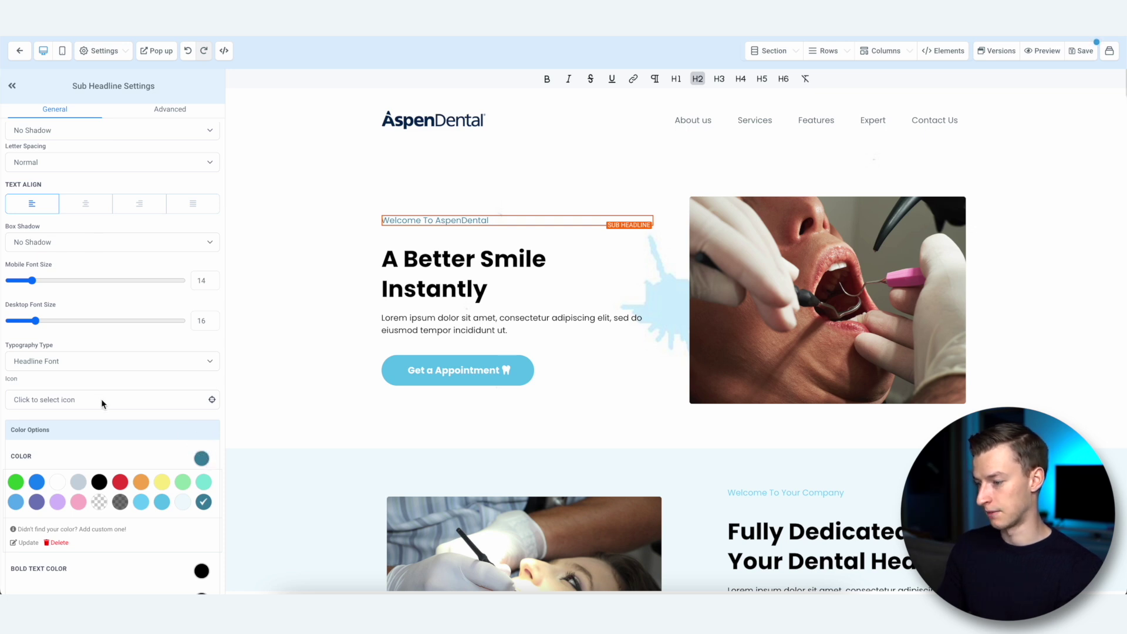
Raise the sub headline's desktop font size from 16 to 22
scroll(107, 435, down, 5)
scroll(104, 438, down, 2)
scroll(104, 437, up, 8)
click(30, 398)
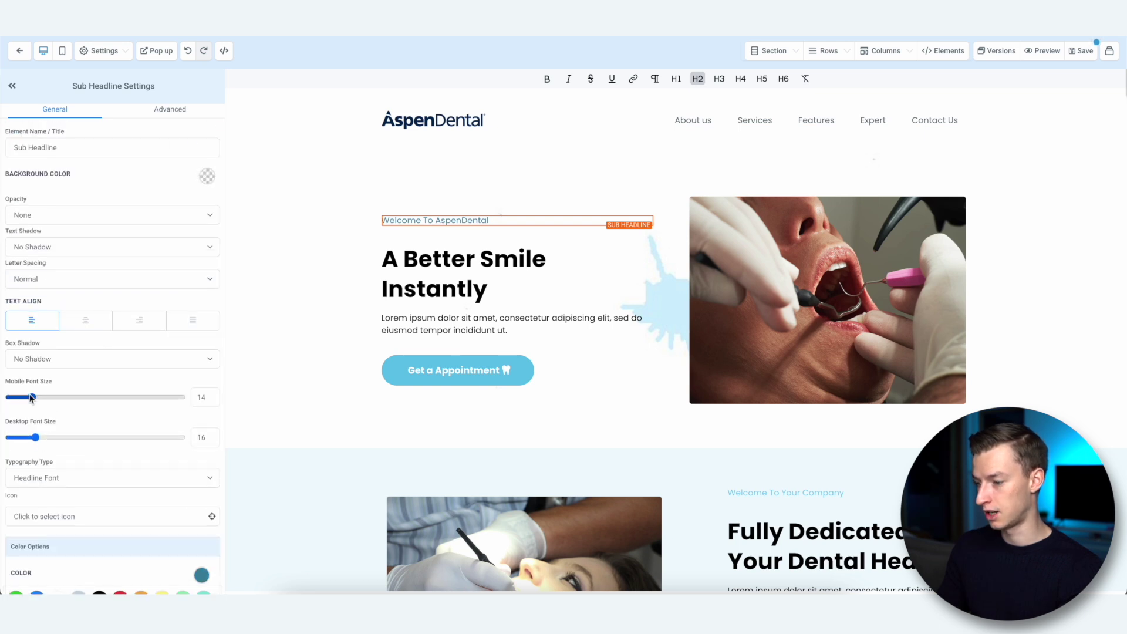
drag(35, 438, 46, 438)
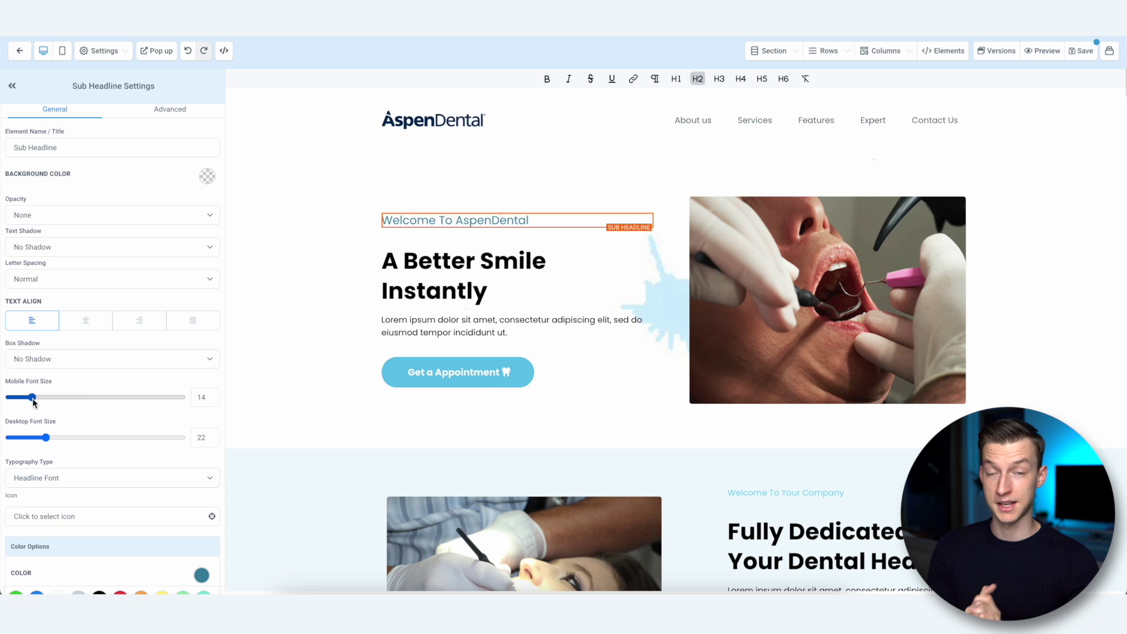
Select the 'Get a Appointment' button and give it a dark teal colour
click(411, 373)
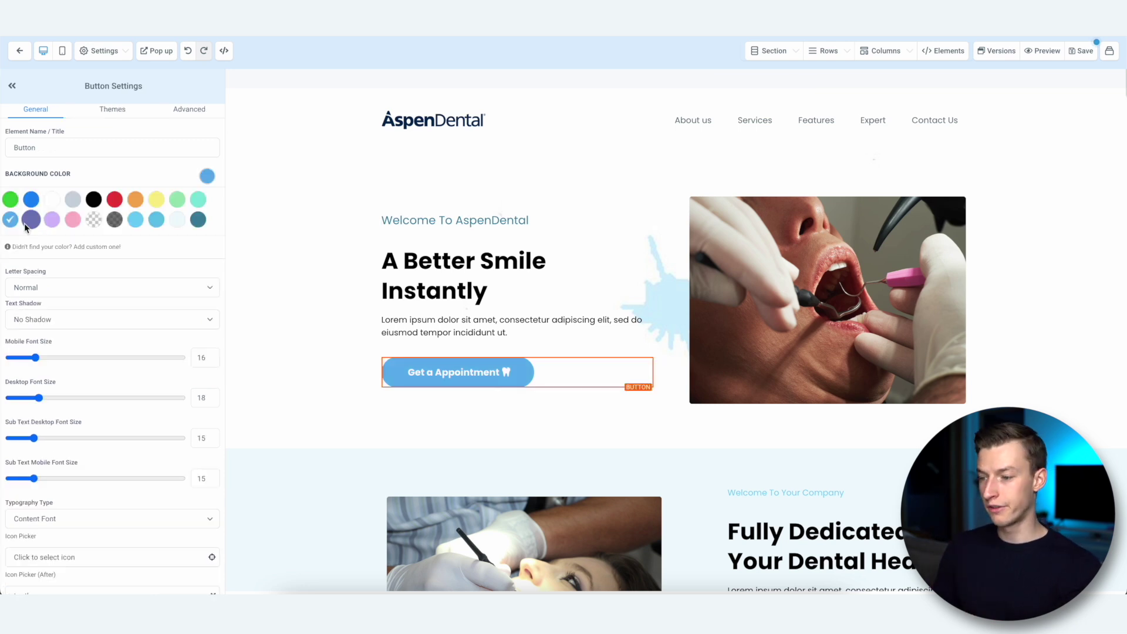
click(417, 369)
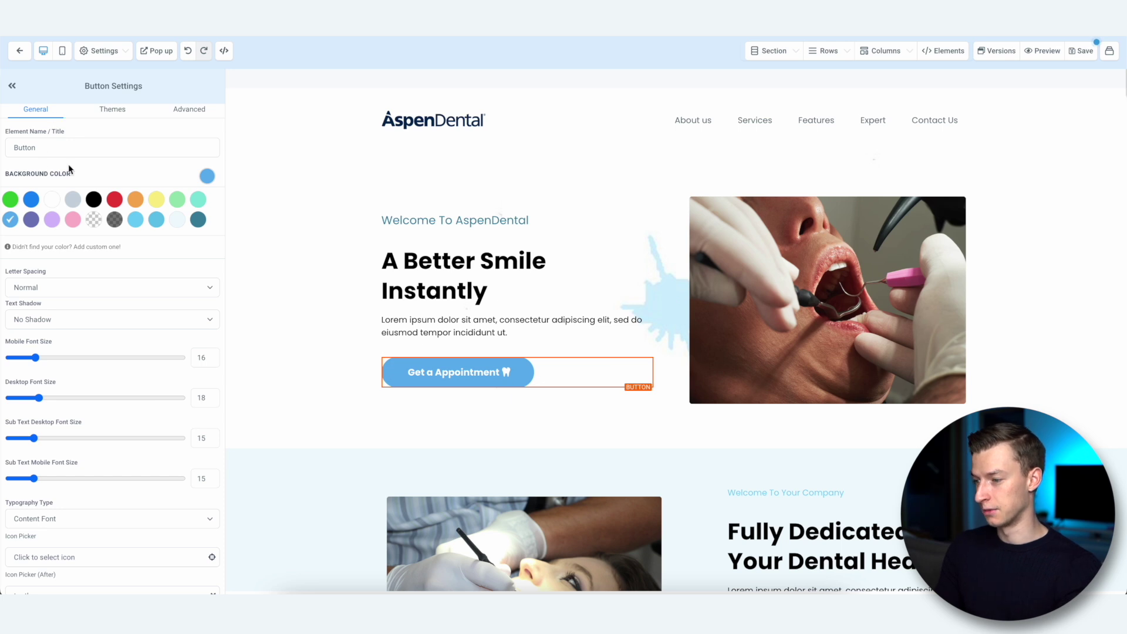
click(199, 222)
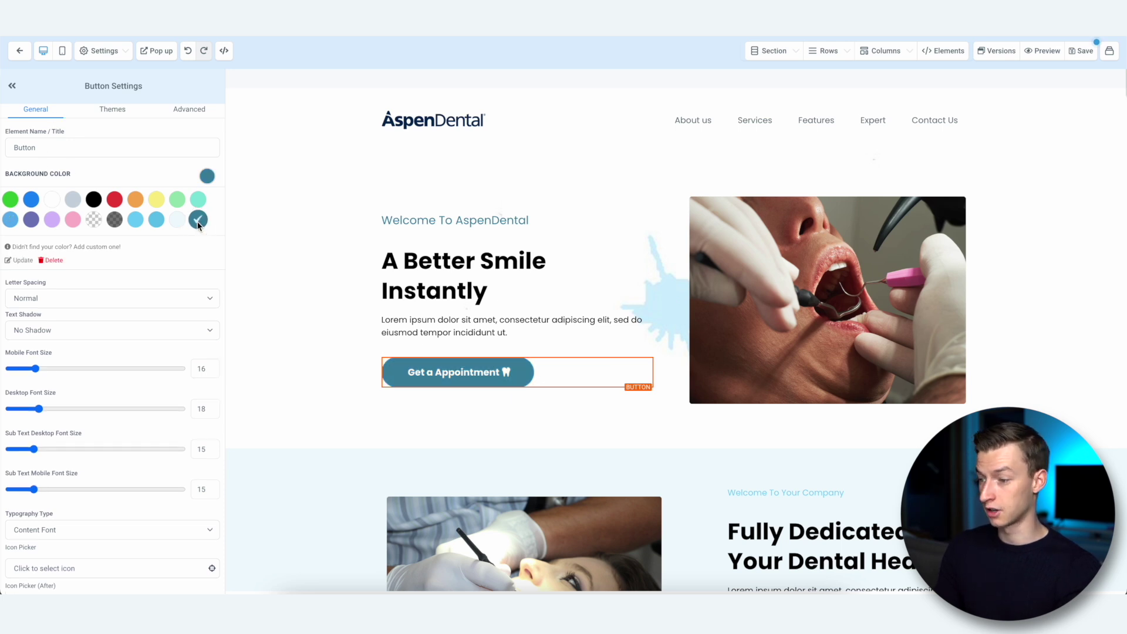
Try green, blue and yellow button themes, settling on the dark navy style
click(115, 108)
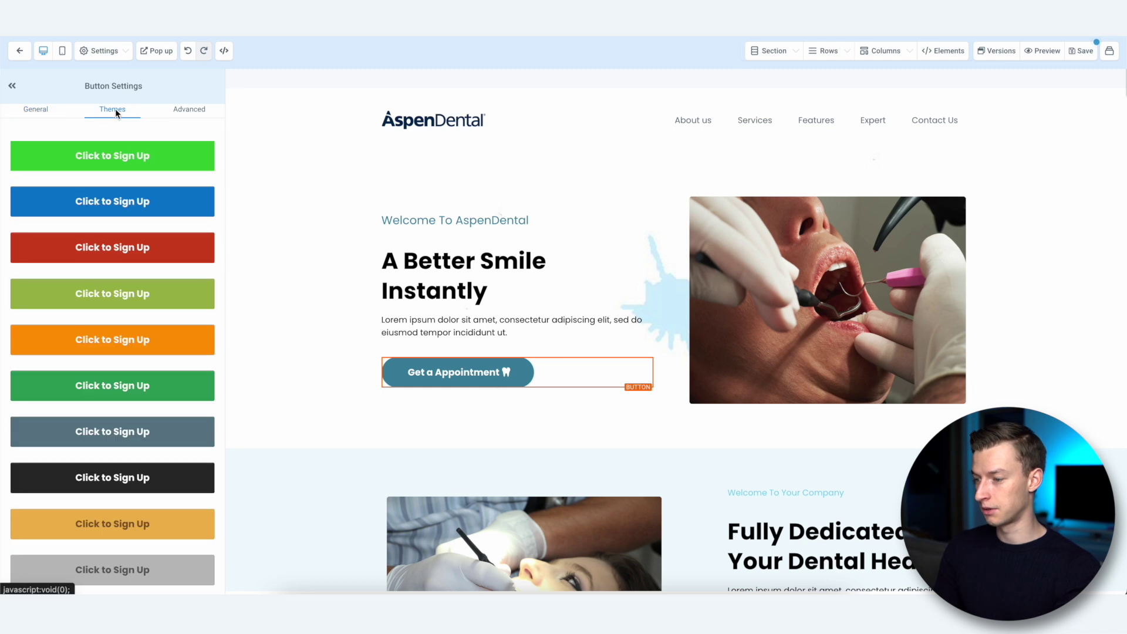
click(157, 157)
click(150, 211)
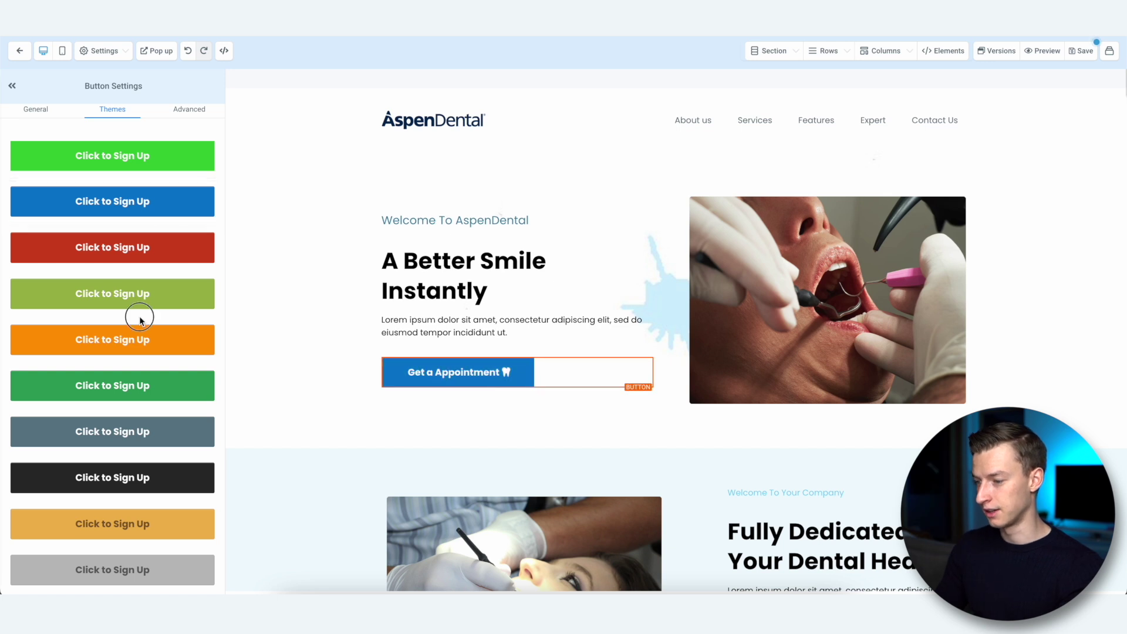
scroll(141, 317, down, 3)
click(141, 326)
scroll(141, 329, down, 6)
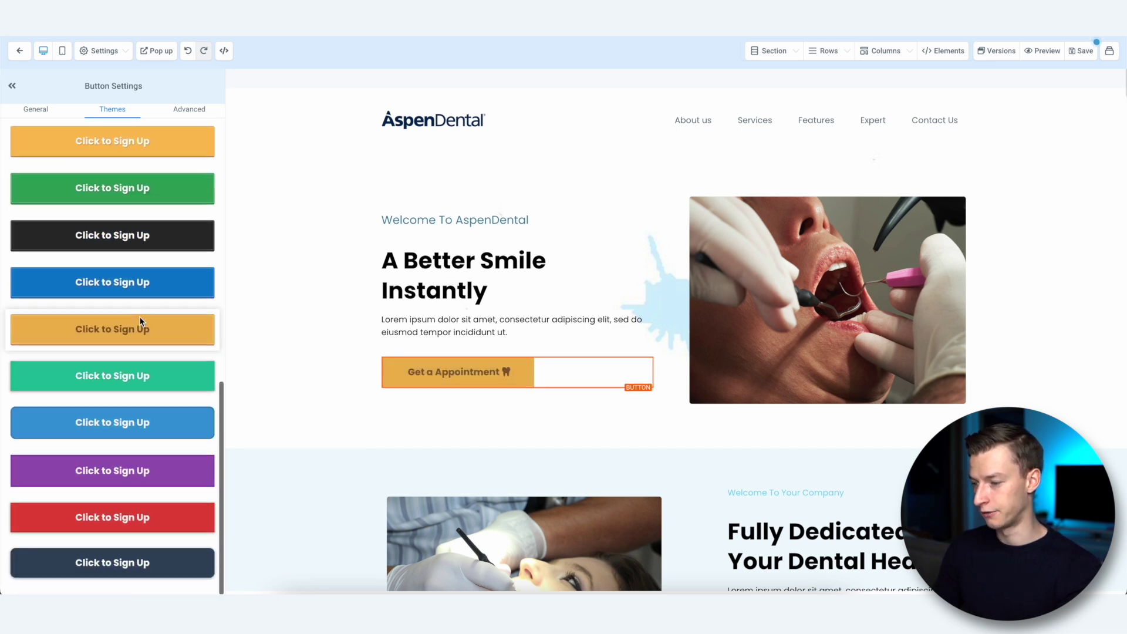
click(149, 283)
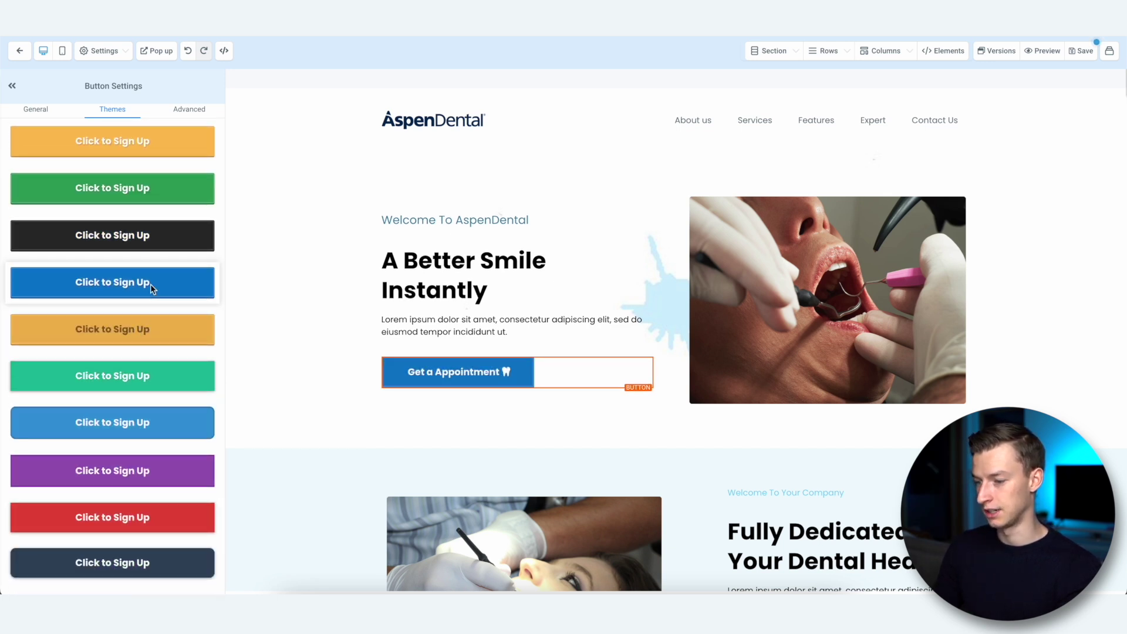
click(147, 565)
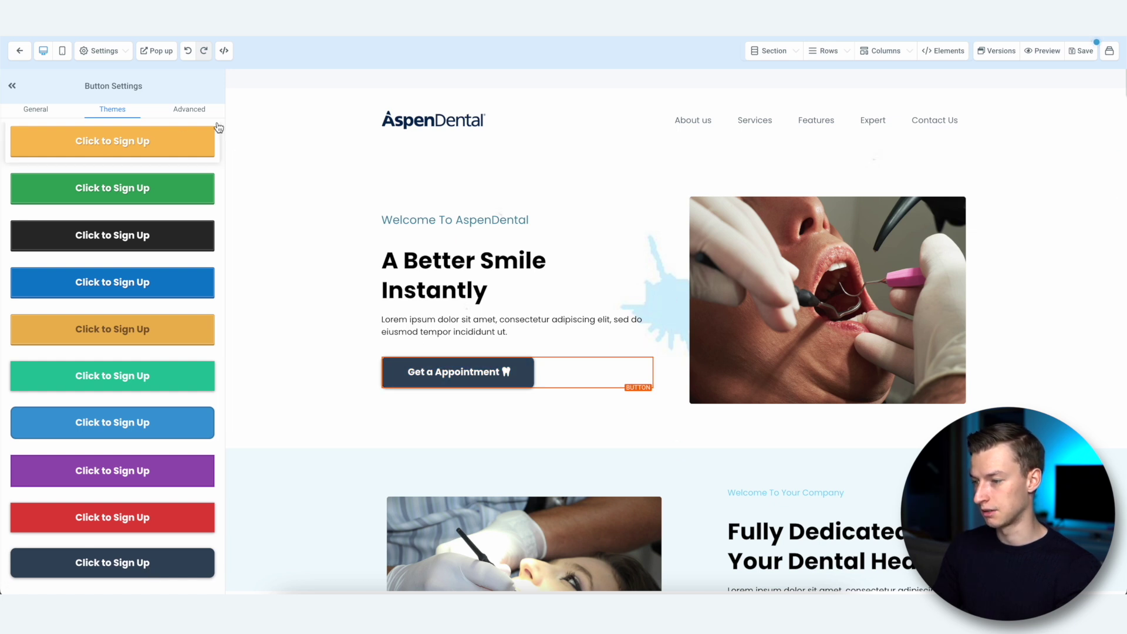
Review the button's Advanced styling options, then reselect the button
click(188, 113)
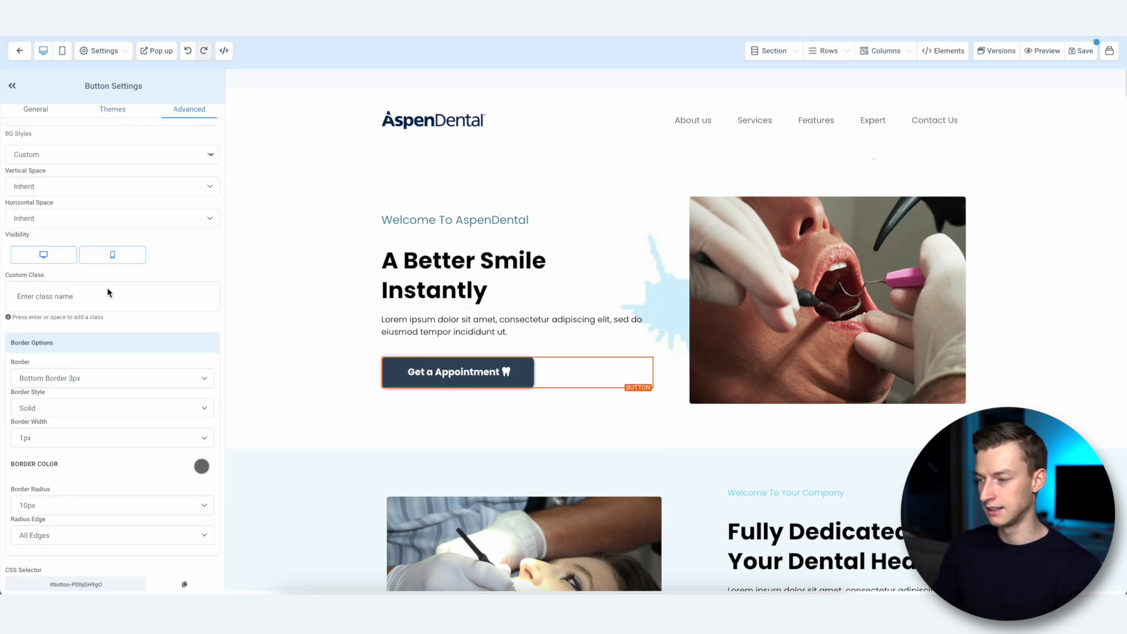
scroll(156, 310, up, 3)
scroll(156, 309, down, 3)
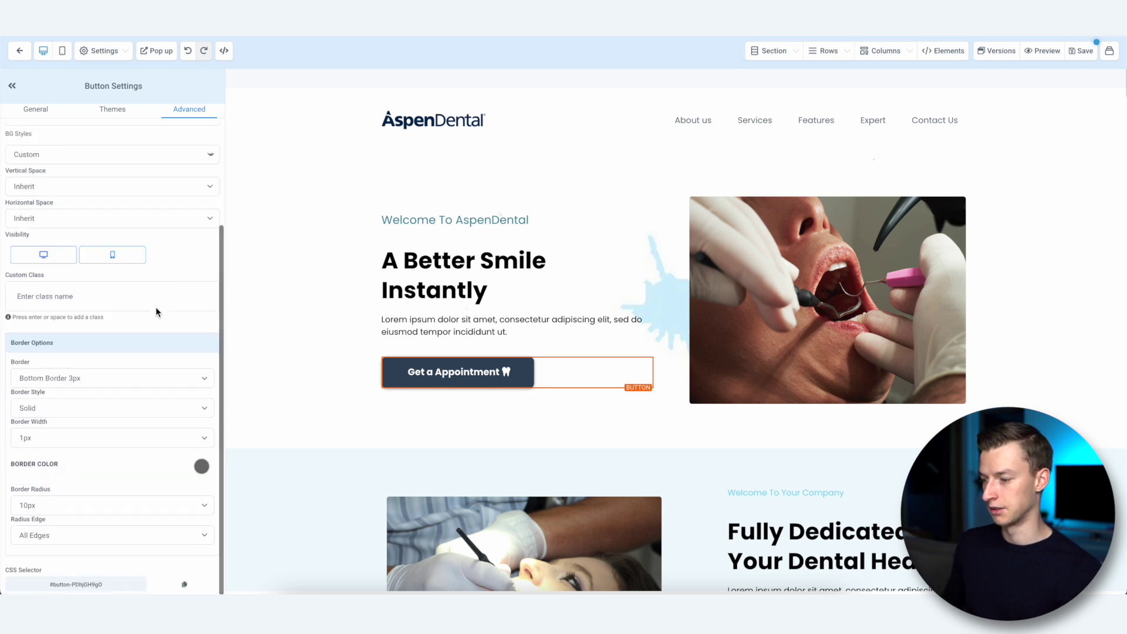
scroll(156, 308, up, 2)
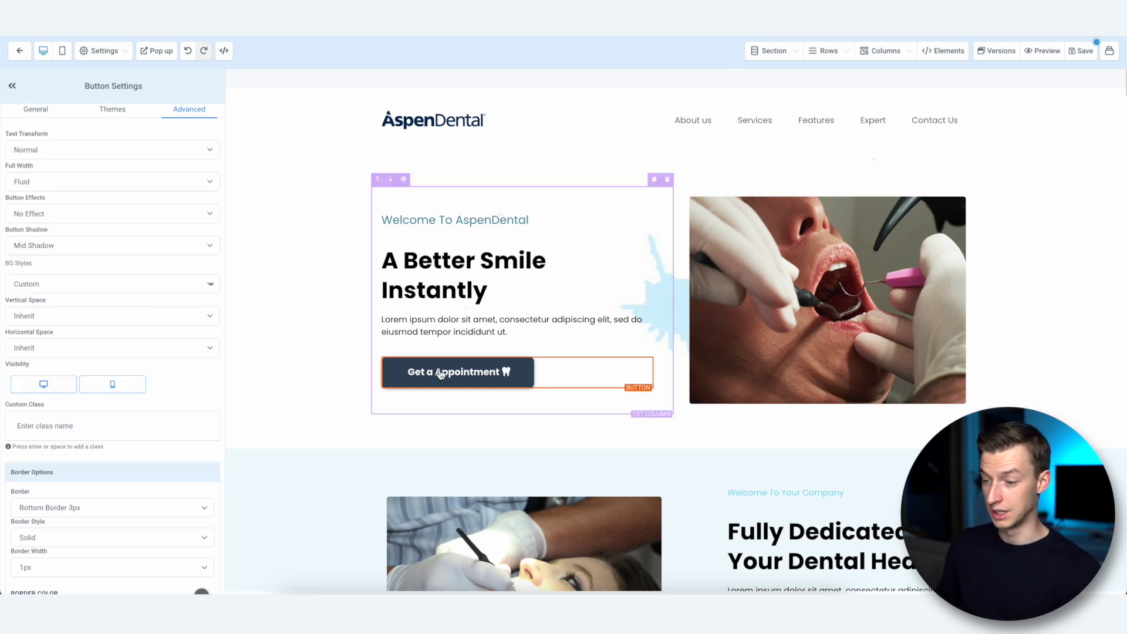
click(557, 370)
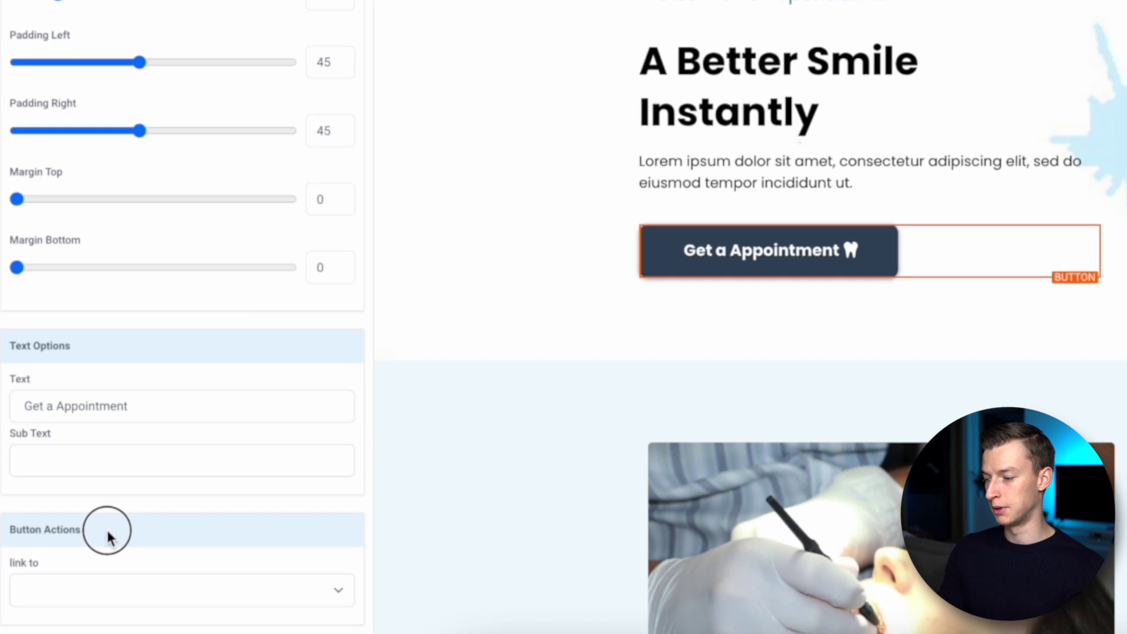
Review the appointment button's Link To options, leaving it without a link target
click(75, 589)
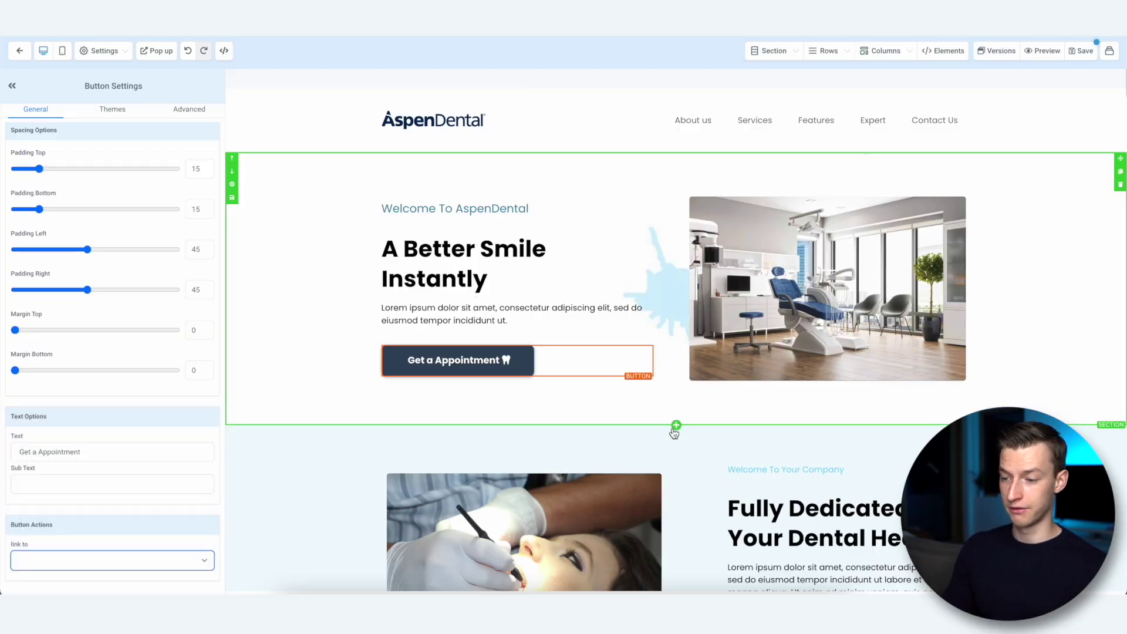
Insert a full-width section with an empty one-column row below Testimonials
scroll(682, 421, down, 15)
scroll(682, 421, down, 3)
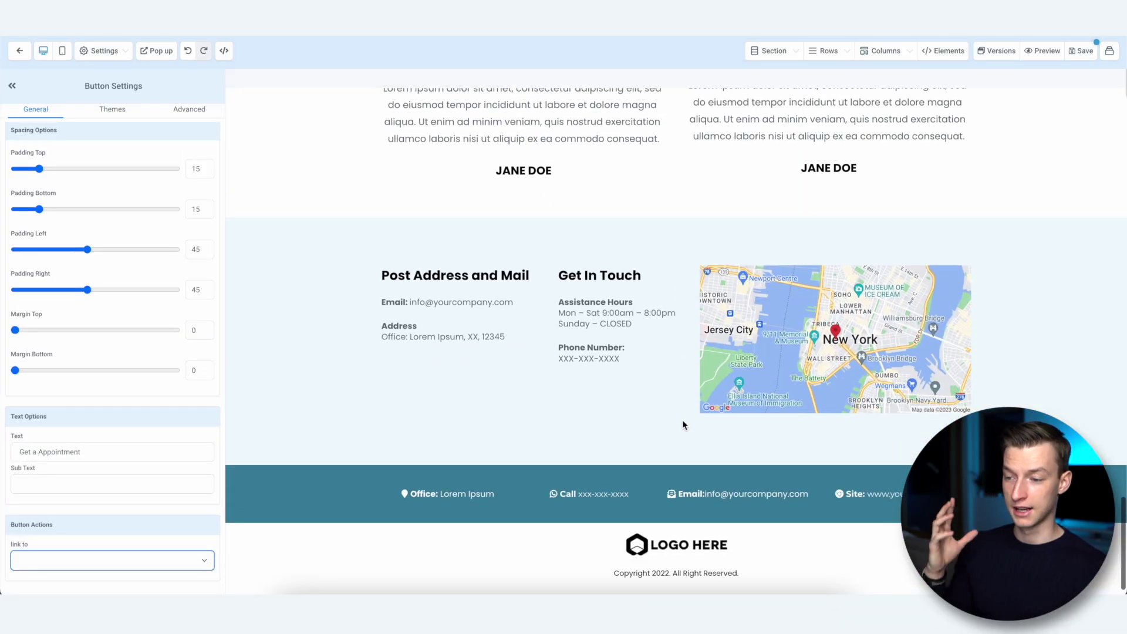
scroll(682, 420, up, 3)
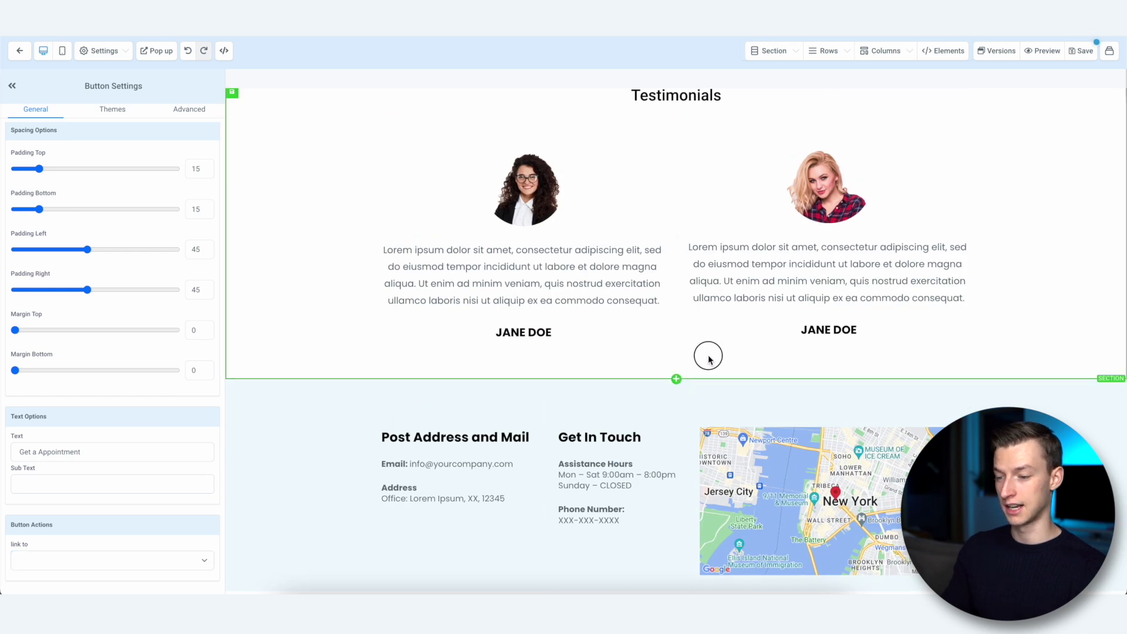
click(702, 361)
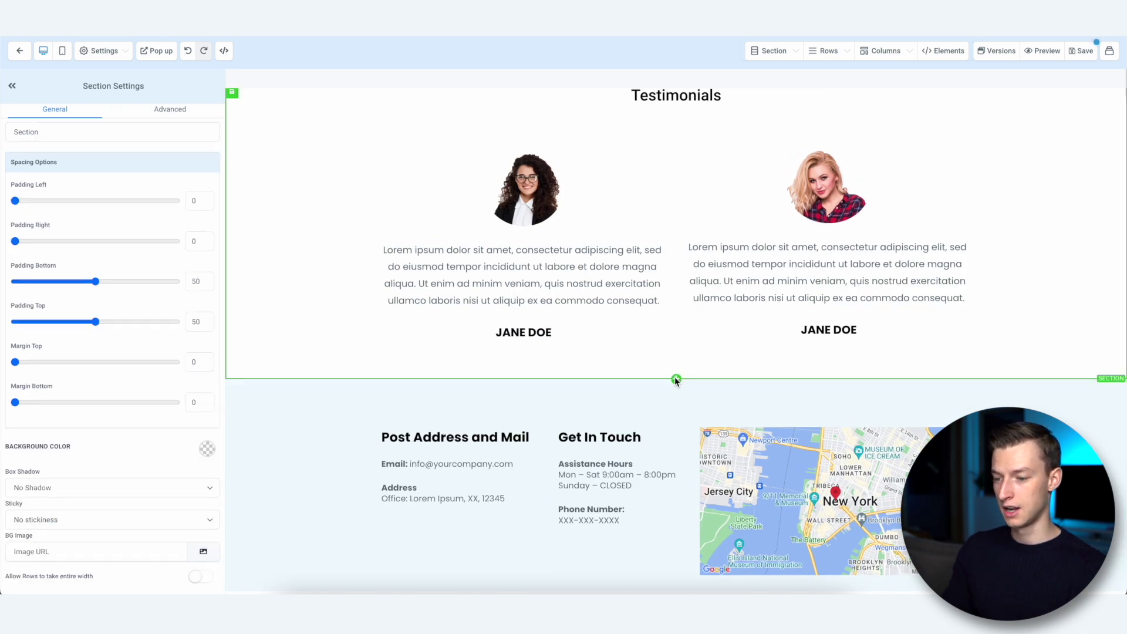
click(676, 380)
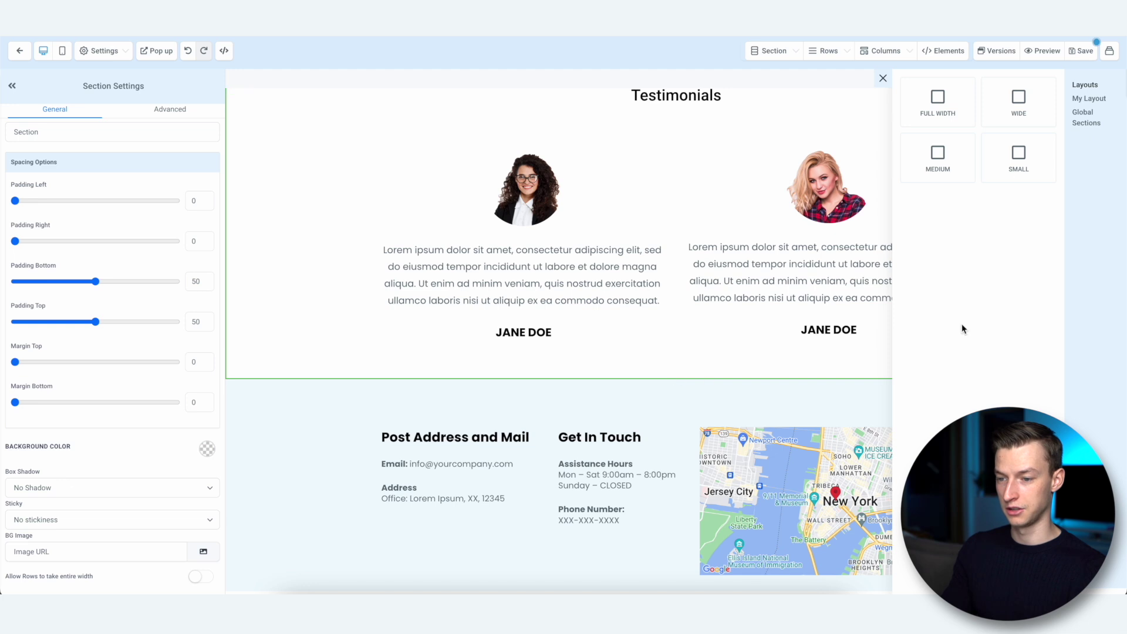
click(943, 110)
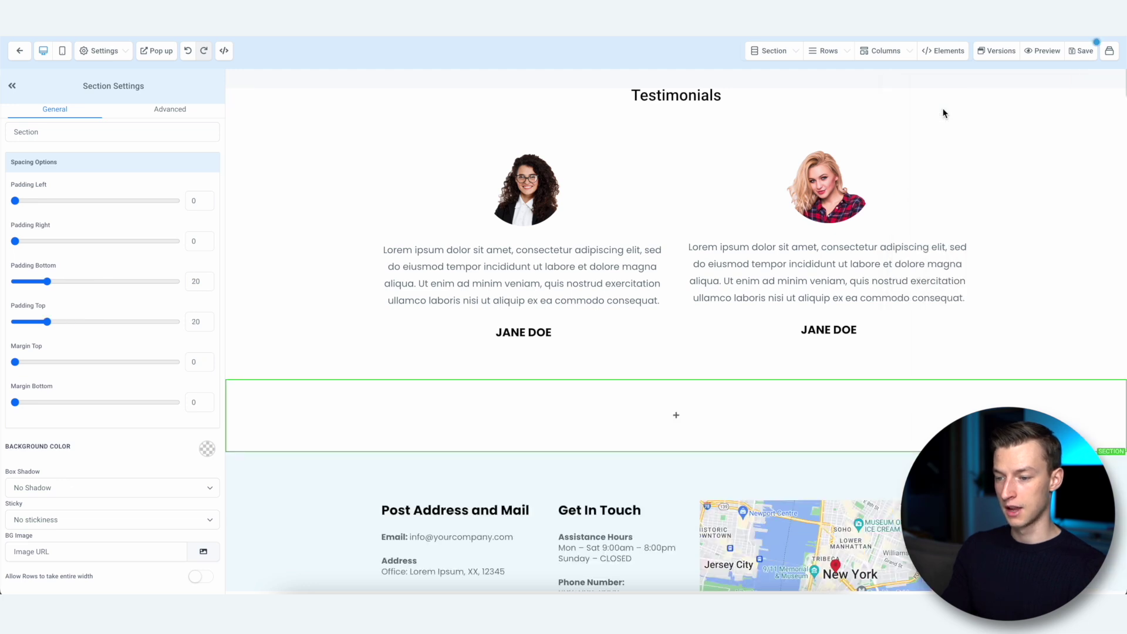
click(678, 416)
click(993, 125)
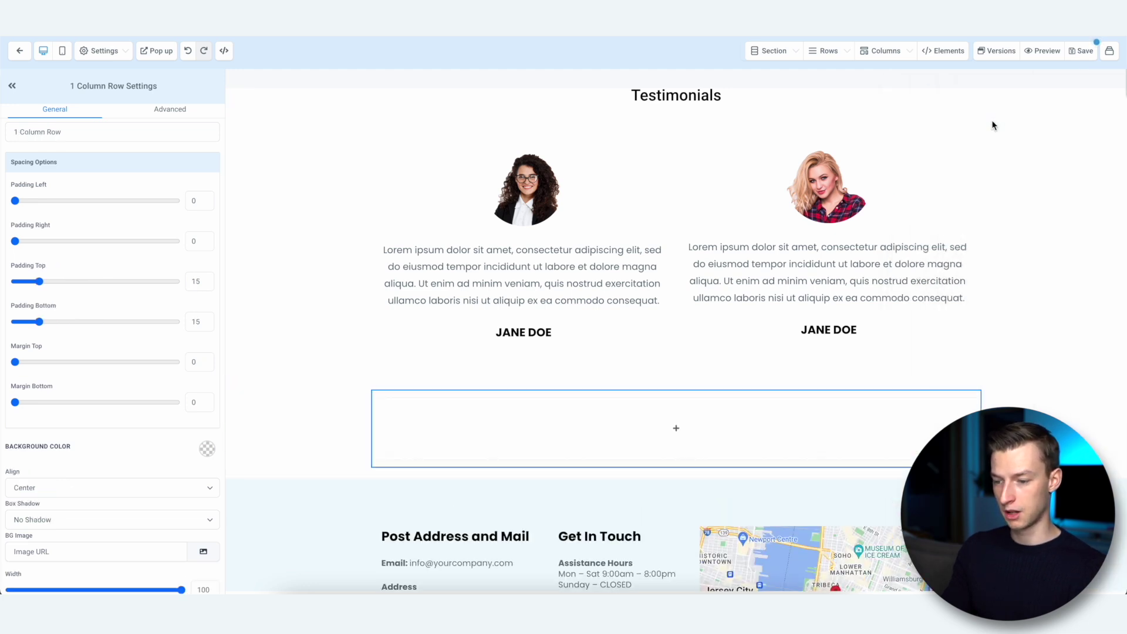
click(677, 428)
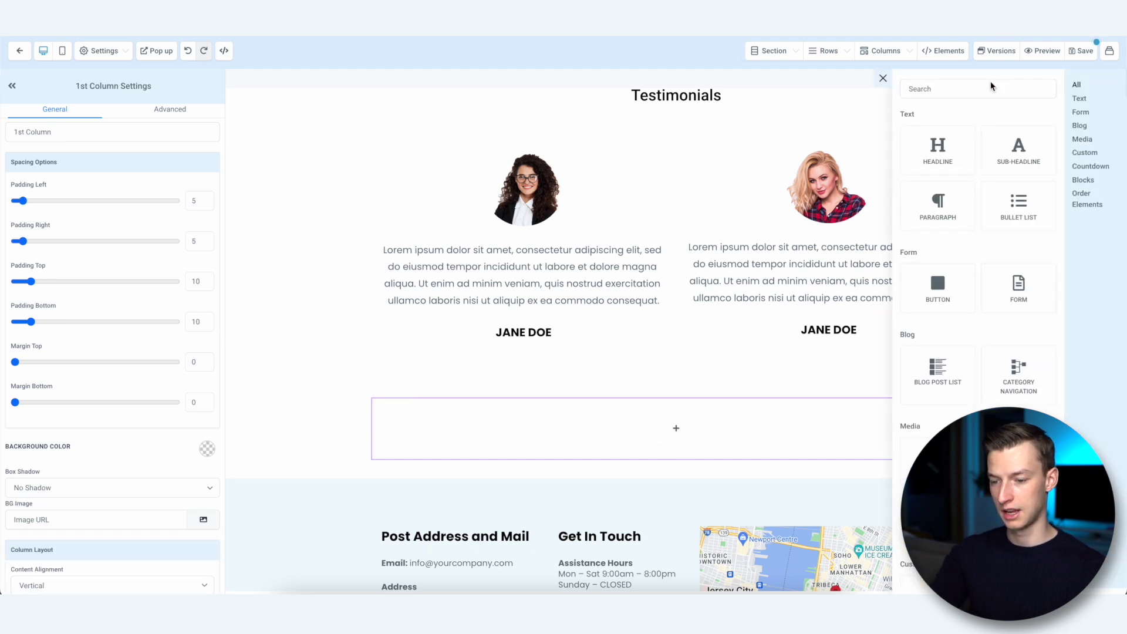
Add a Calendar element using the Booking Request calendar and select its section
text(calenda)
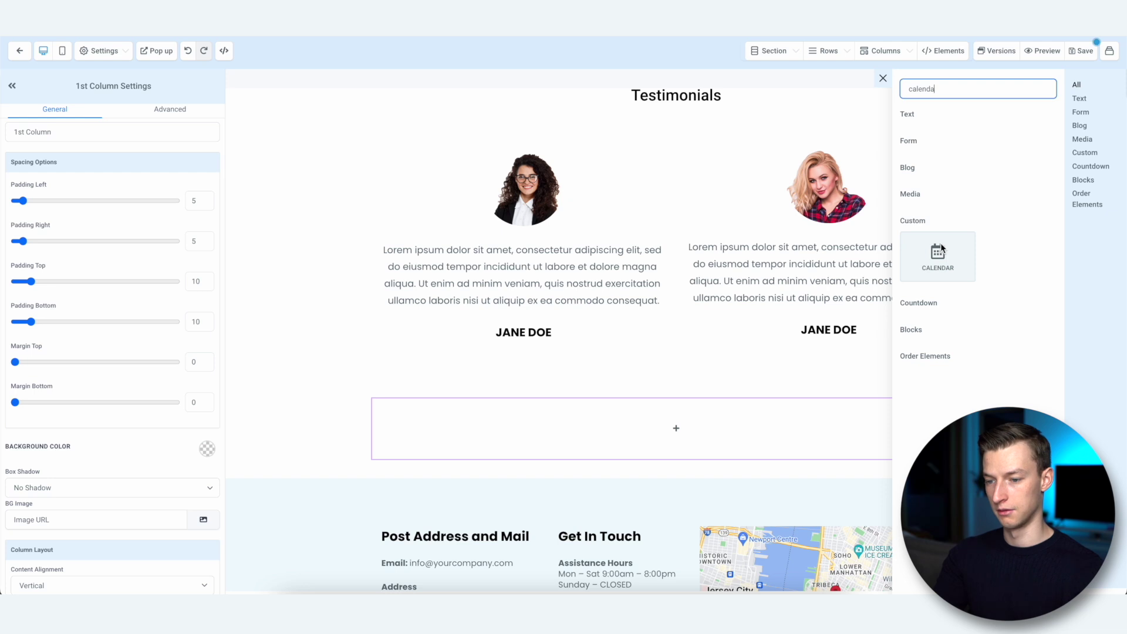
click(940, 253)
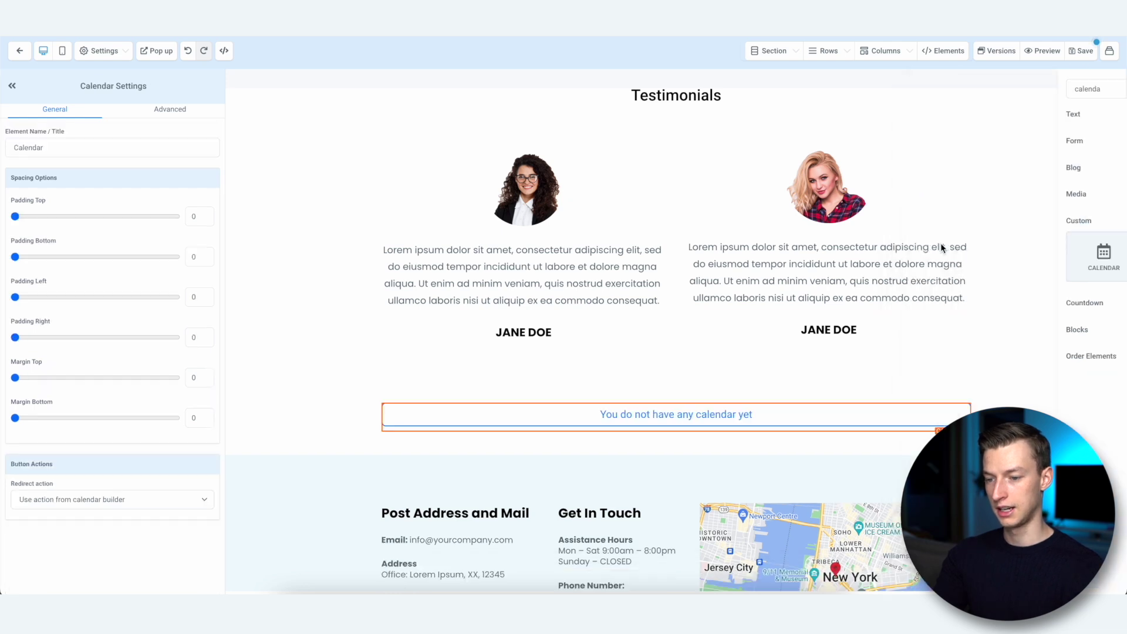
click(612, 284)
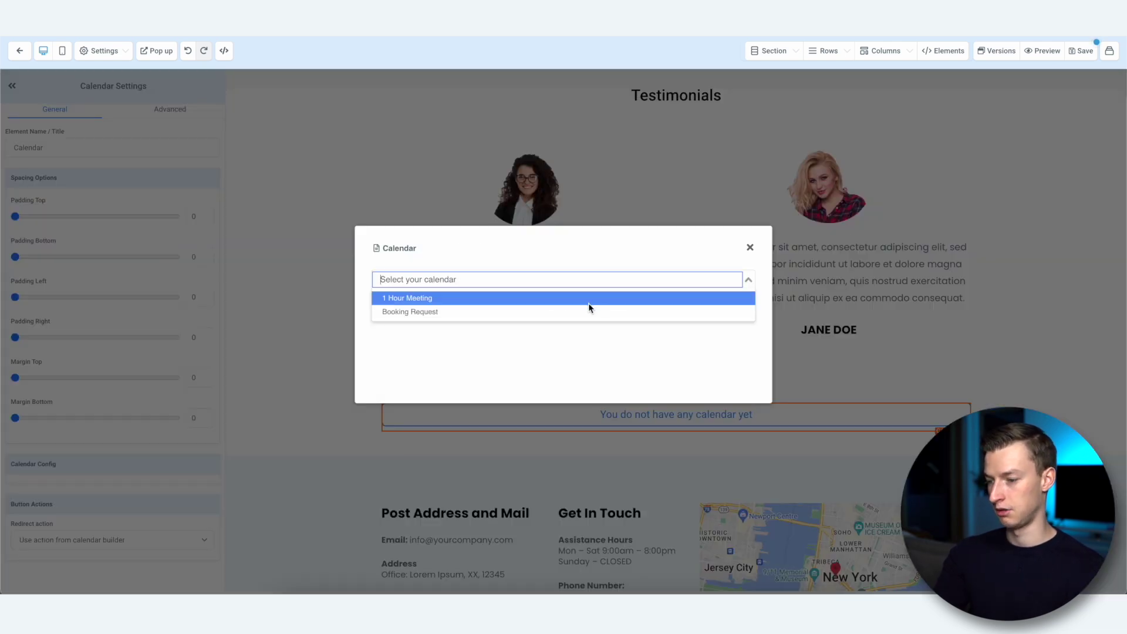
click(583, 311)
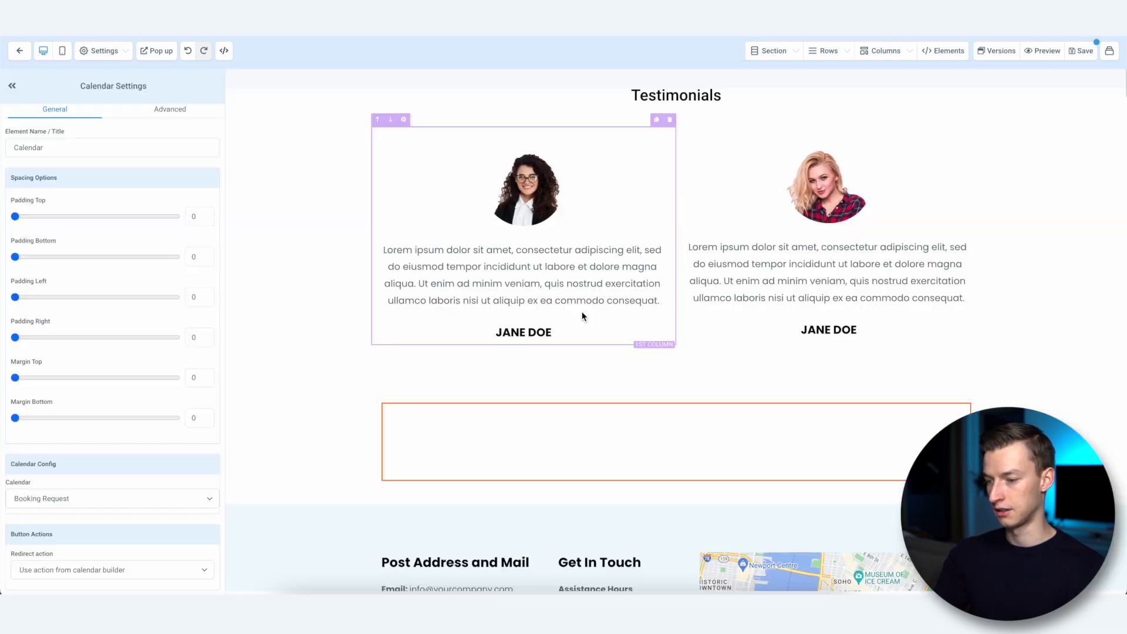
scroll(770, 455, down, 1)
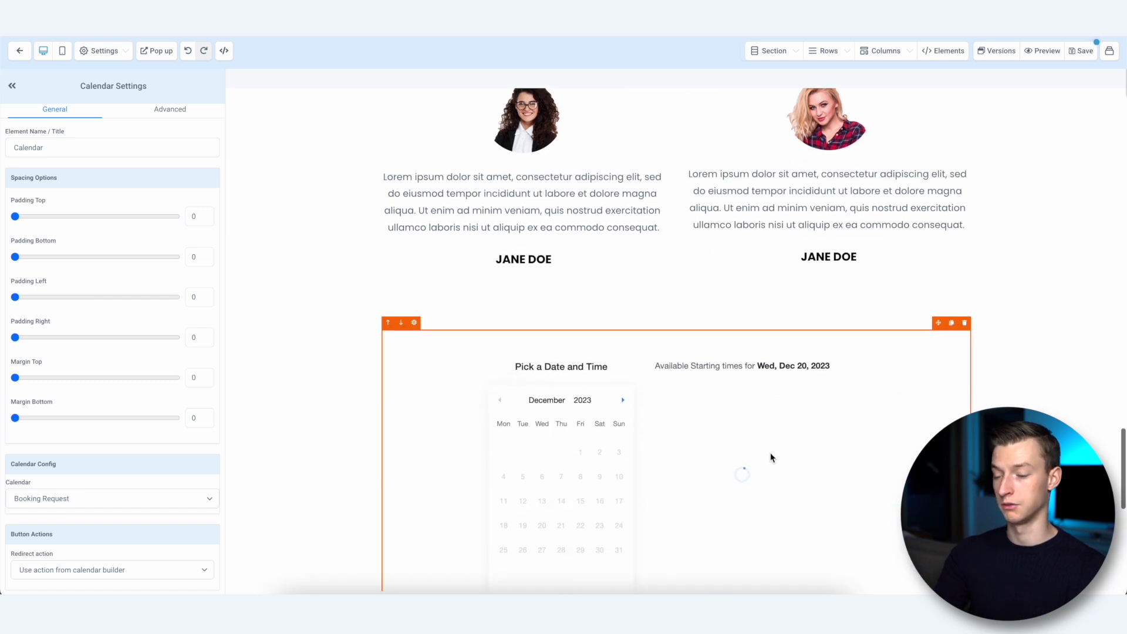
scroll(774, 455, down, 1)
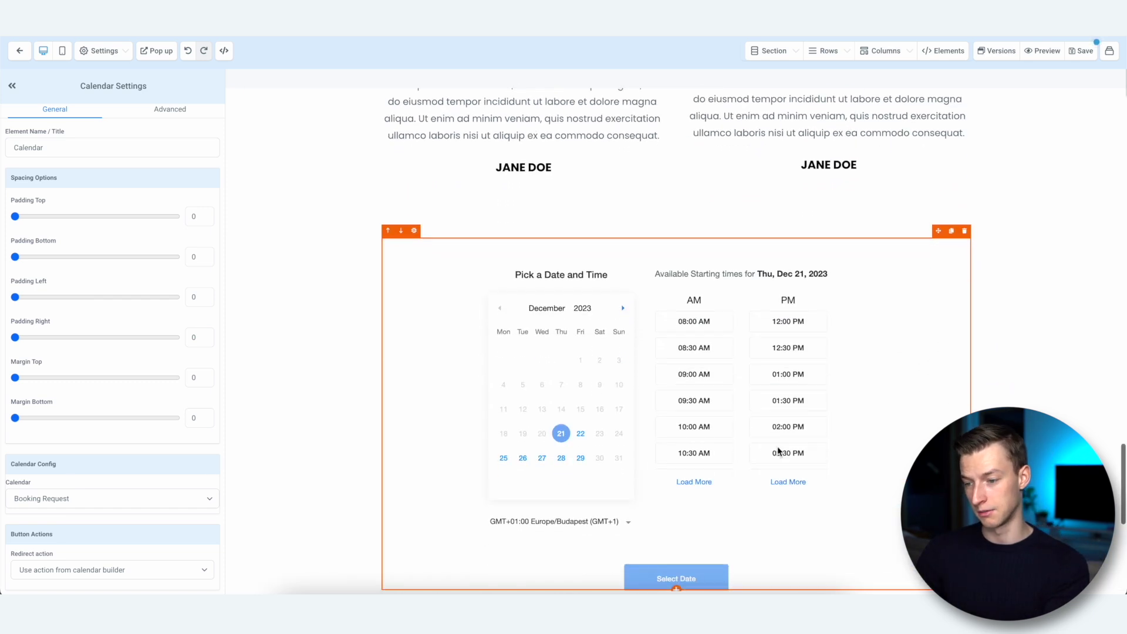
scroll(777, 446, down, 2)
scroll(778, 447, up, 1)
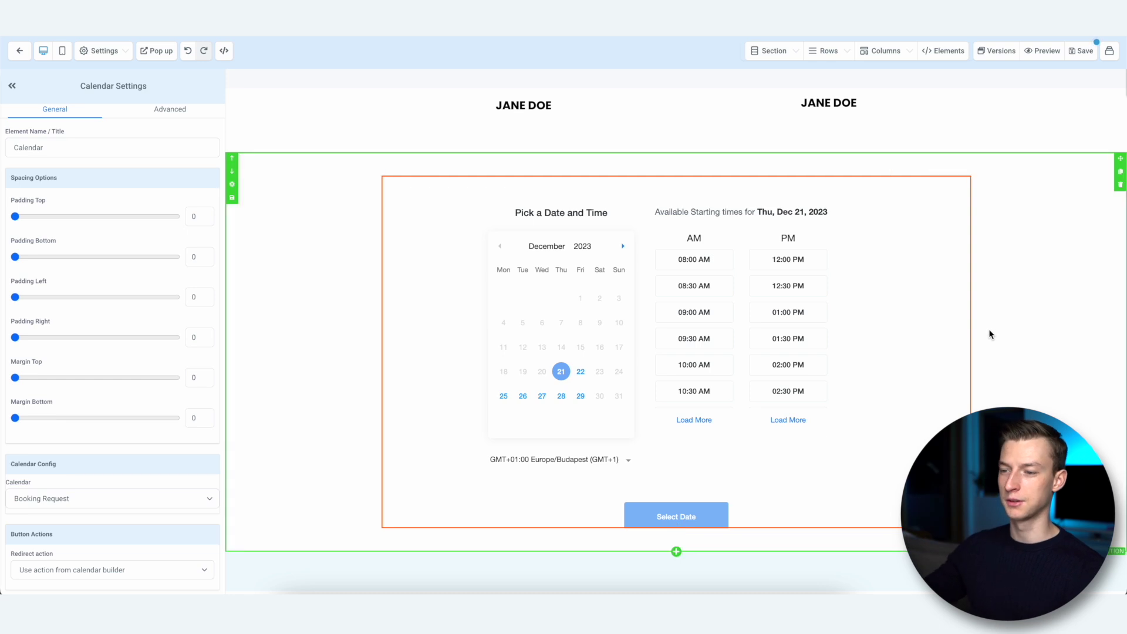
click(1013, 330)
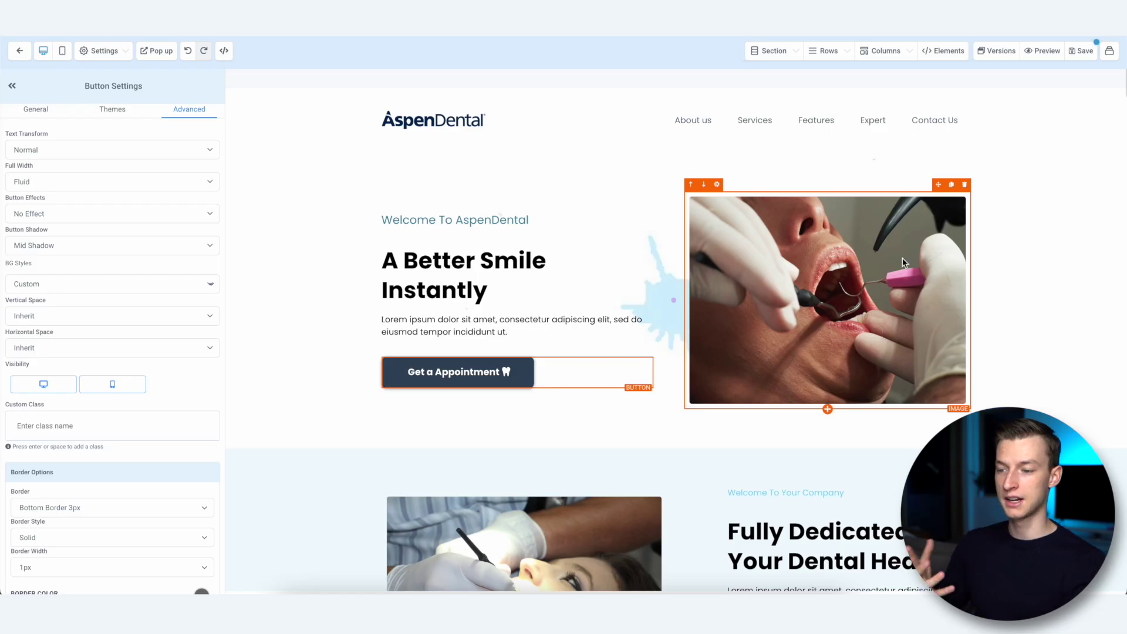
Select the dental photo beside 'A Better Smile Instantly' in the hero section
click(899, 256)
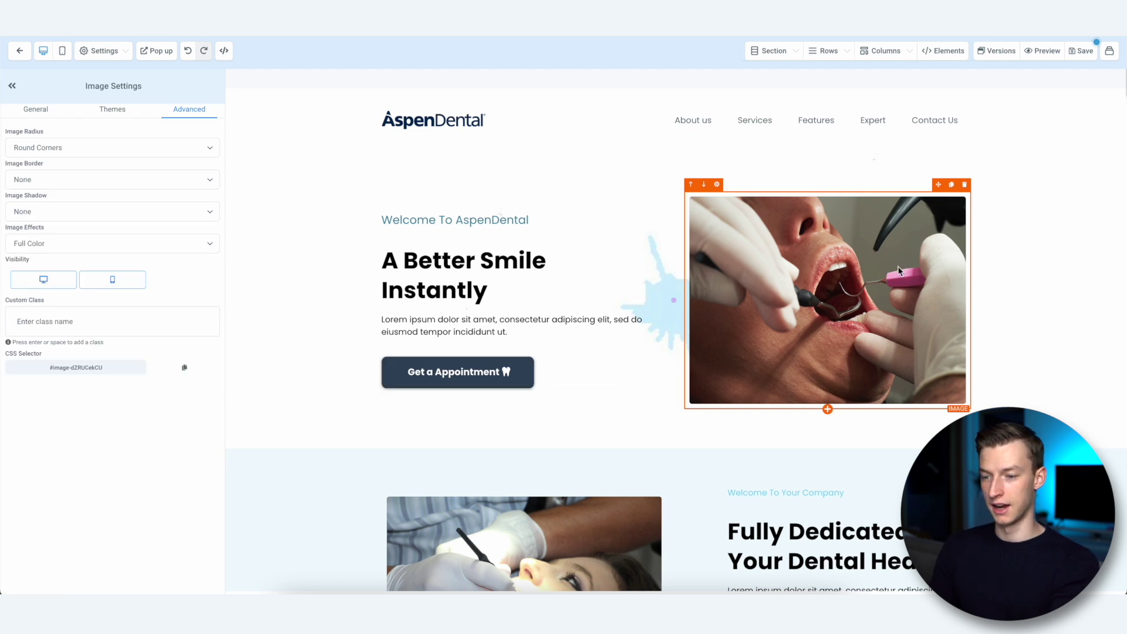
Upload image2-1.jpeg to the media library and set it as the hero image
click(32, 109)
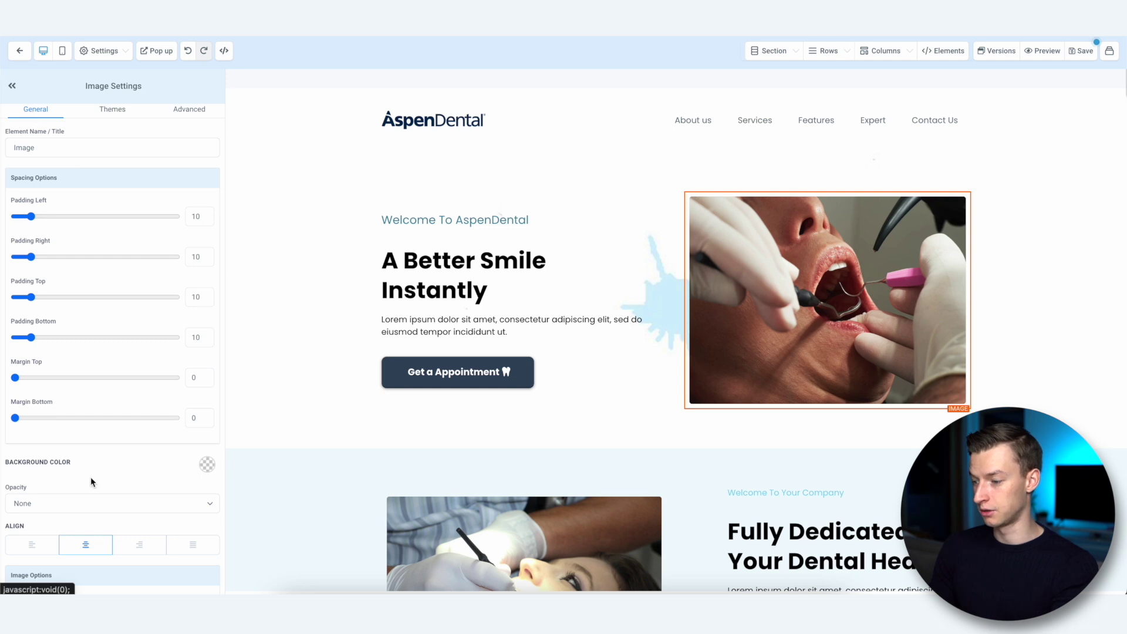
scroll(90, 477, down, 5)
click(198, 350)
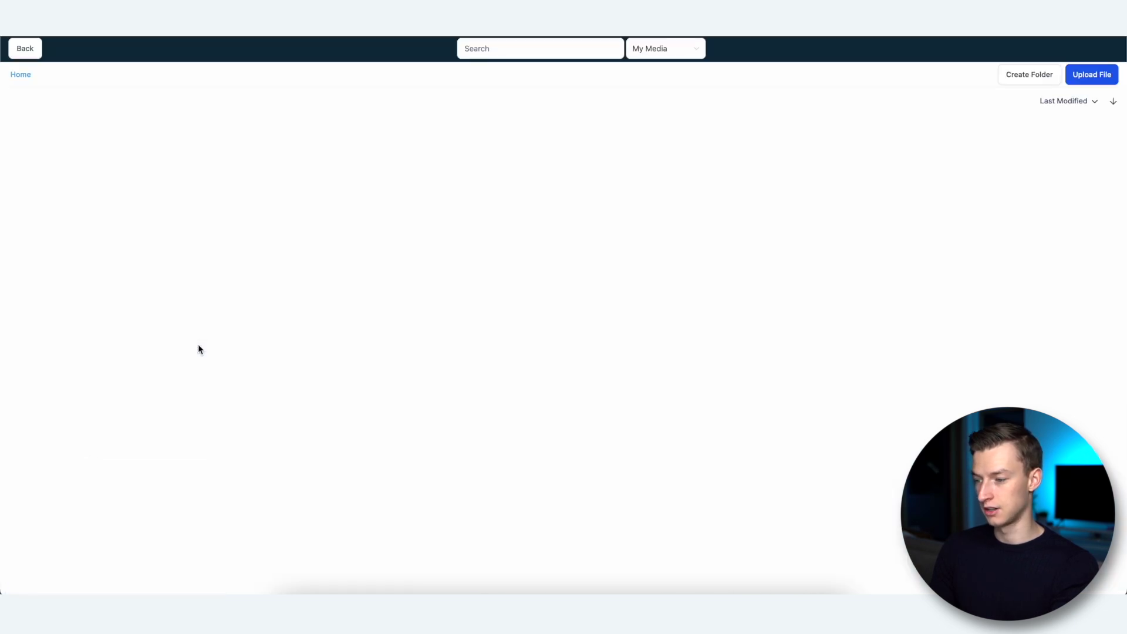
click(1104, 76)
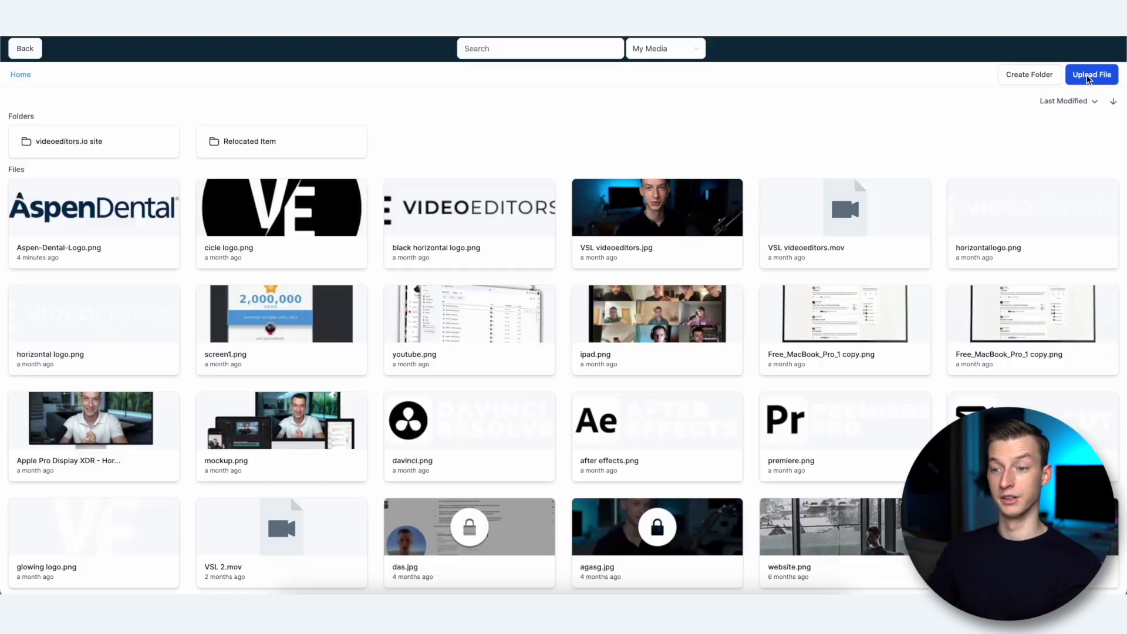
click(1089, 75)
click(479, 197)
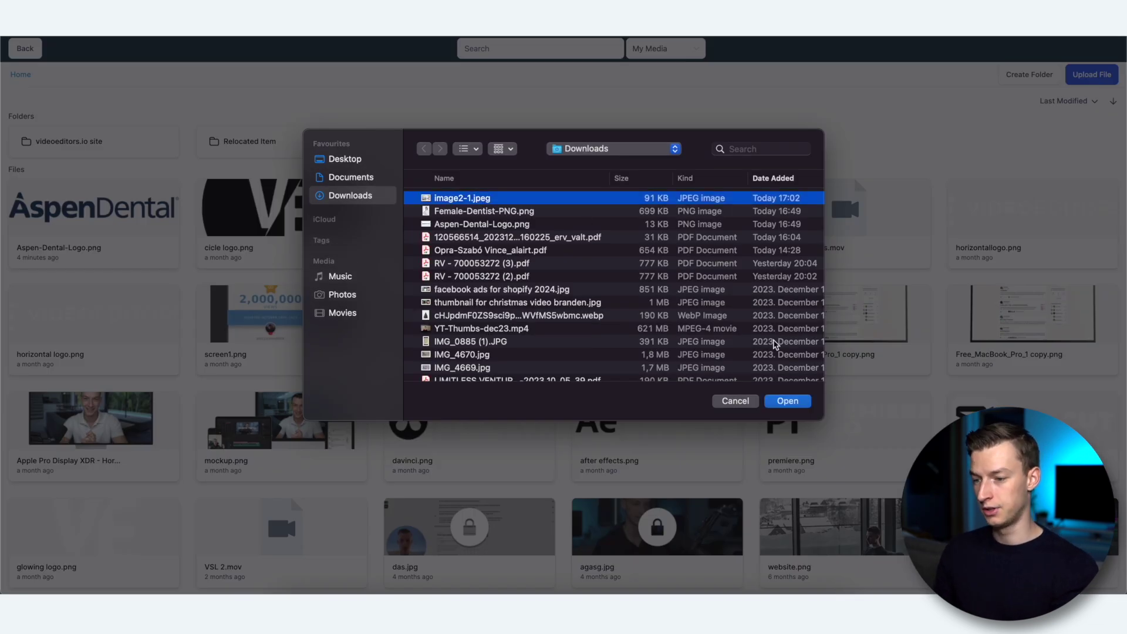
click(789, 400)
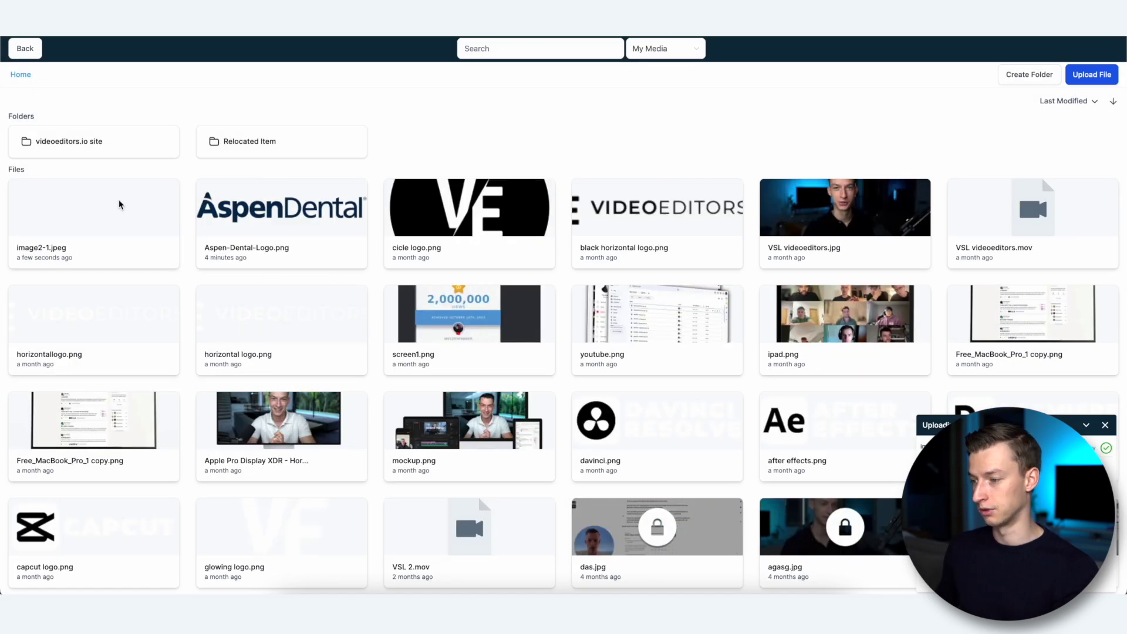
click(71, 219)
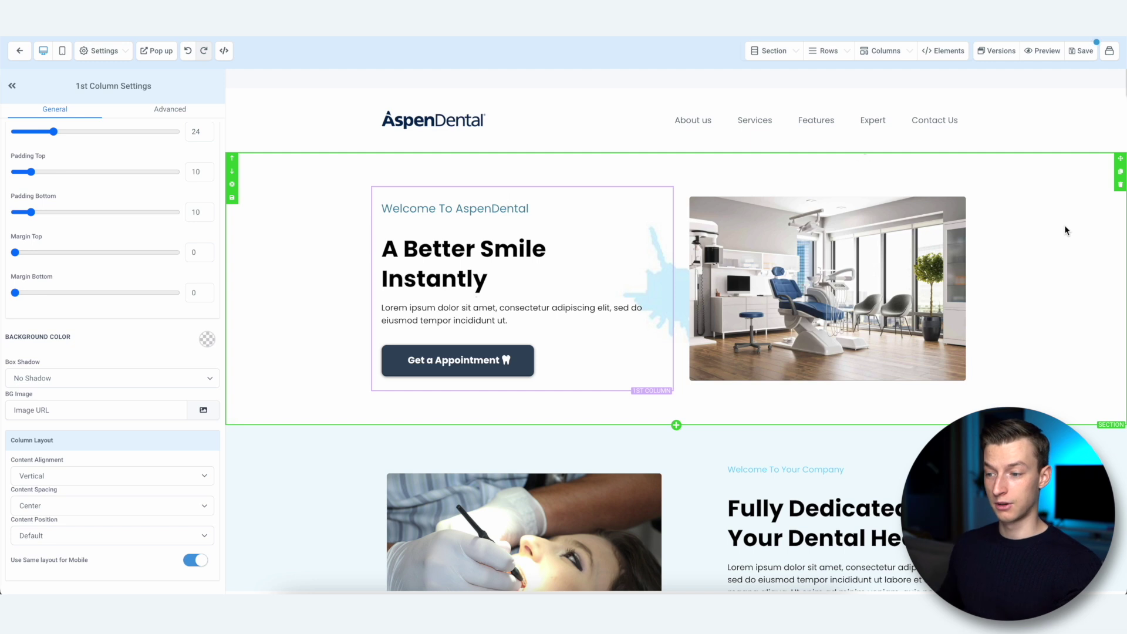
Switch the 'Fully Dedicated To Your Dental Health' section background from pale blue to grey
click(1065, 230)
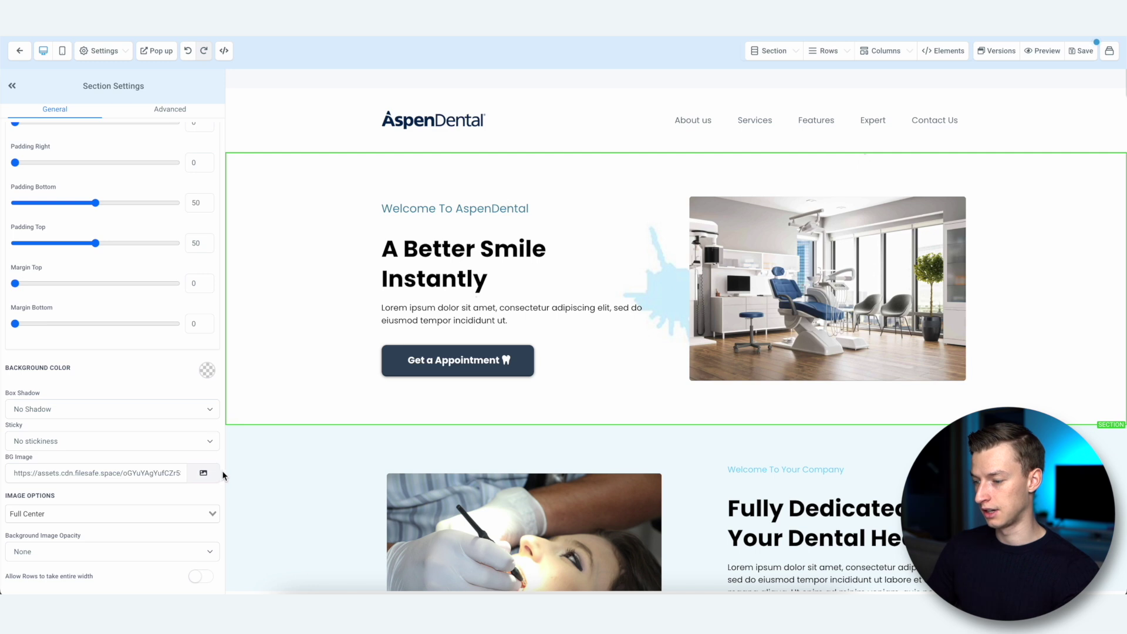
click(203, 474)
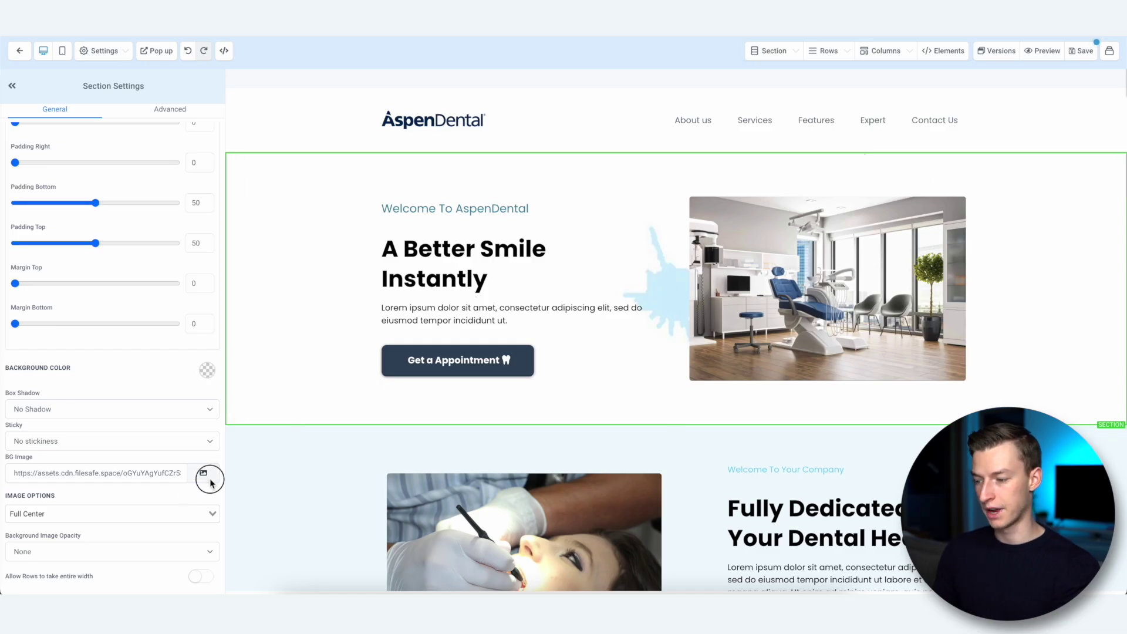
click(210, 480)
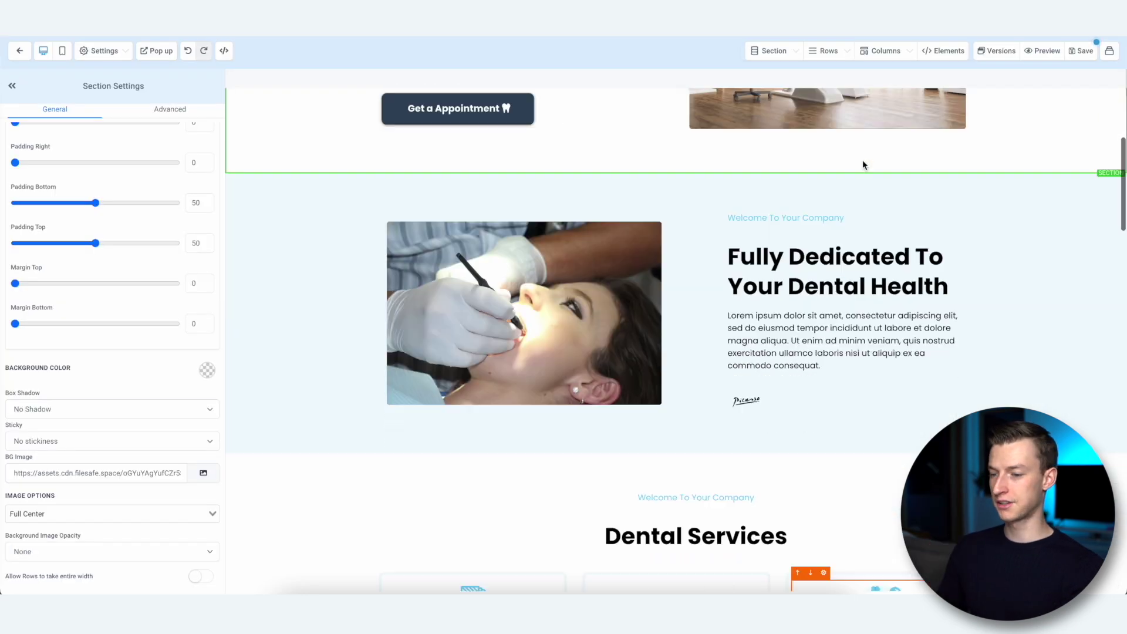
scroll(864, 164, down, 1)
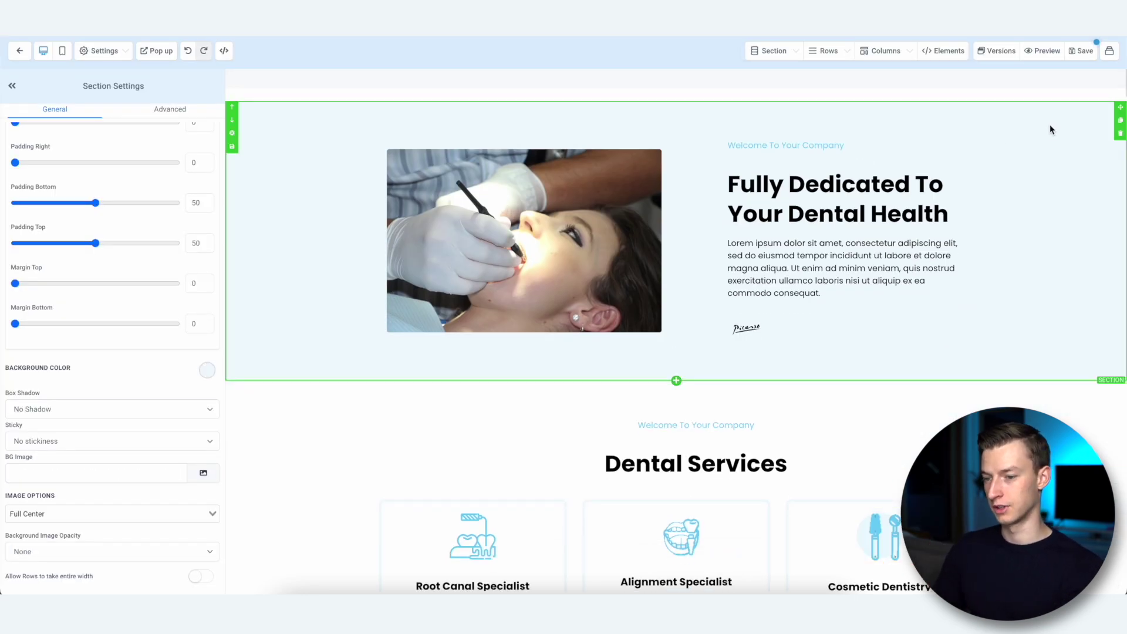
scroll(1051, 129, down, 1)
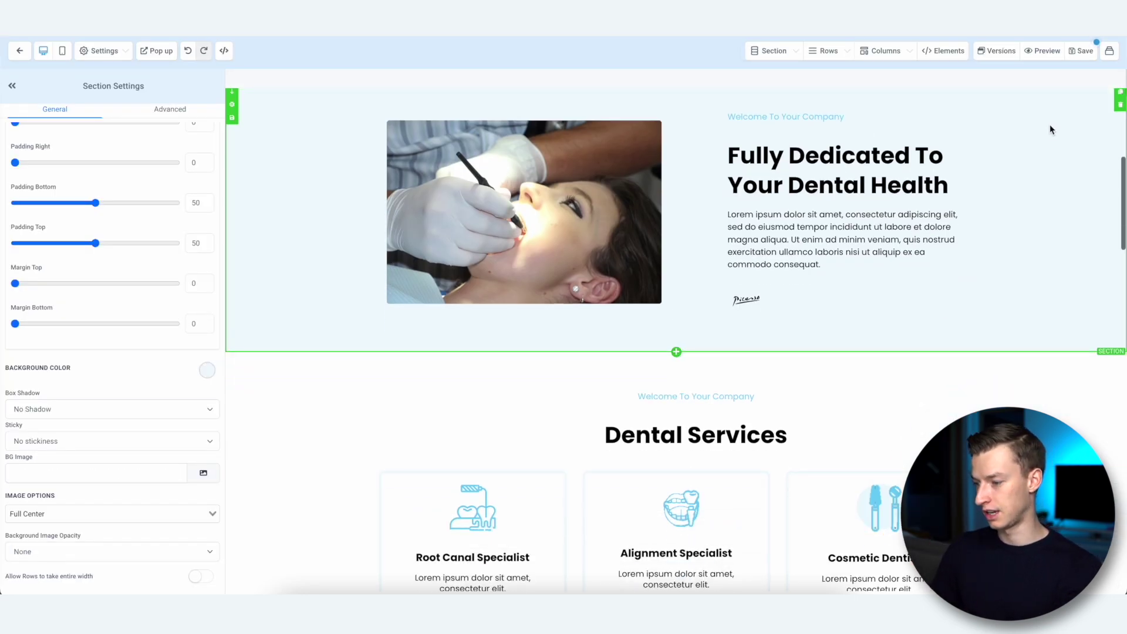
click(205, 371)
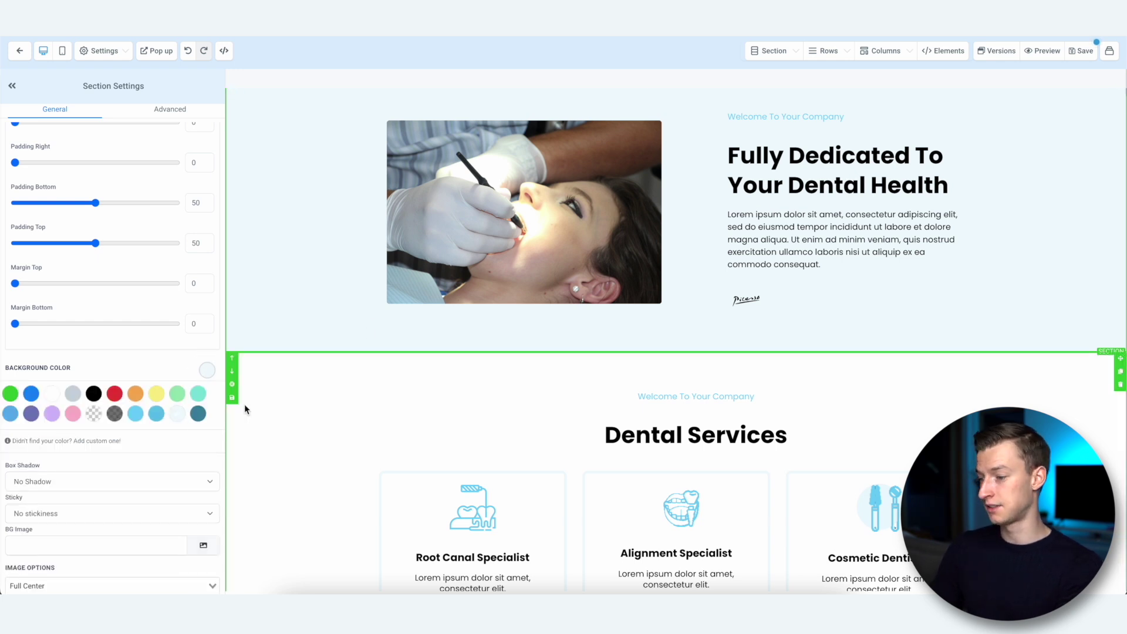
click(198, 394)
click(52, 394)
click(72, 394)
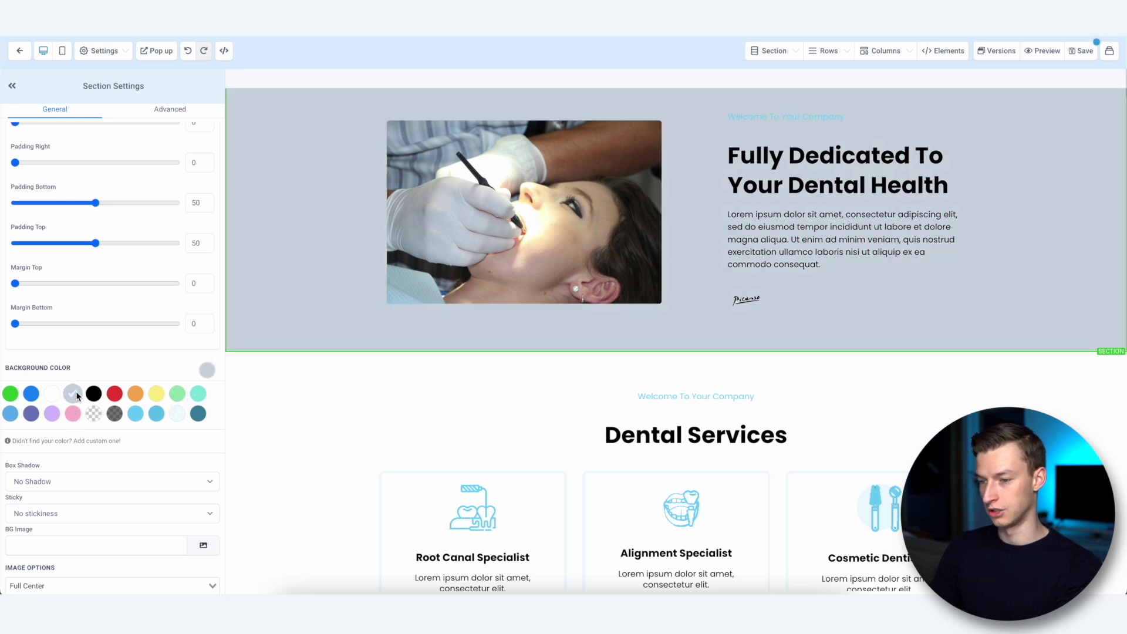
click(113, 414)
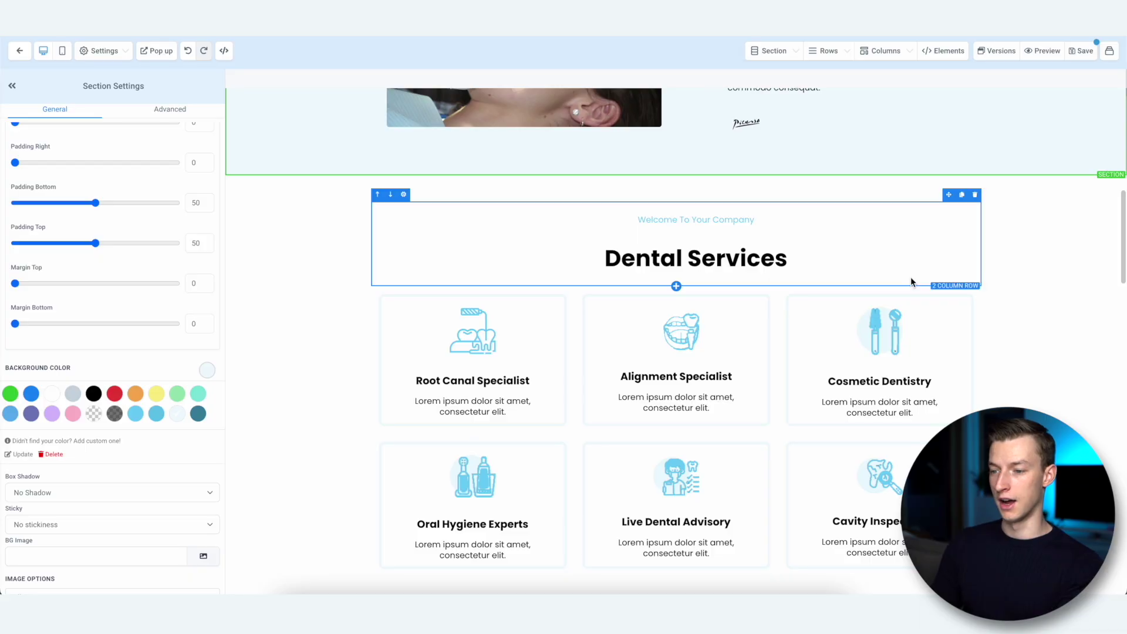
Check the Alignment Specialist service card, then move down to the 'Let's Start Taking Care Of Your Teeth' video
scroll(912, 276, down, 2)
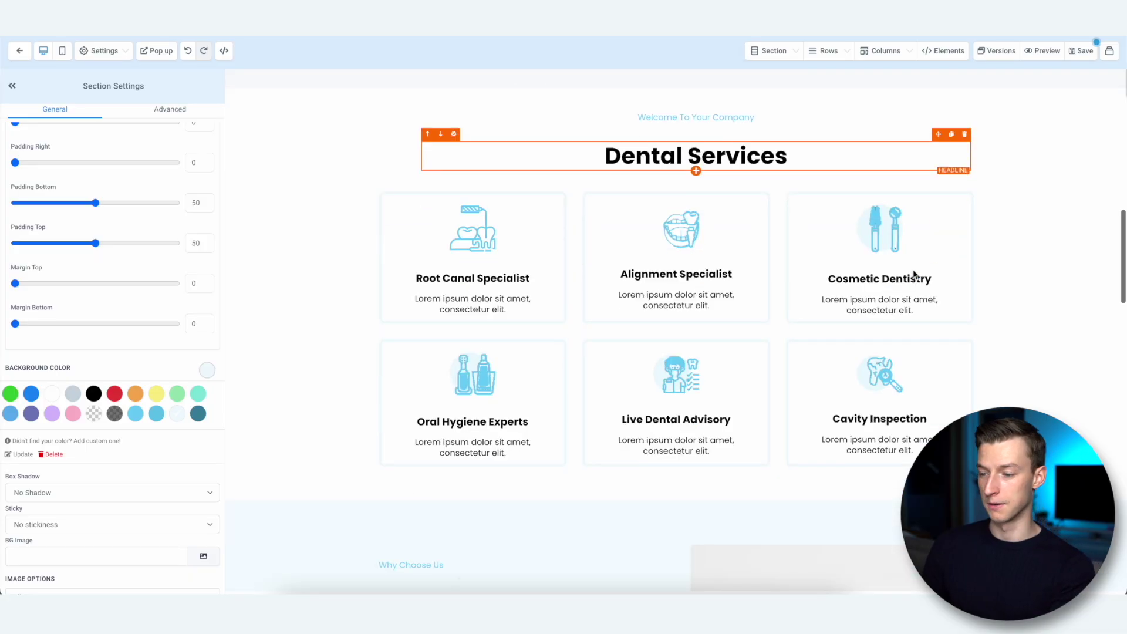
scroll(913, 275, down, 1)
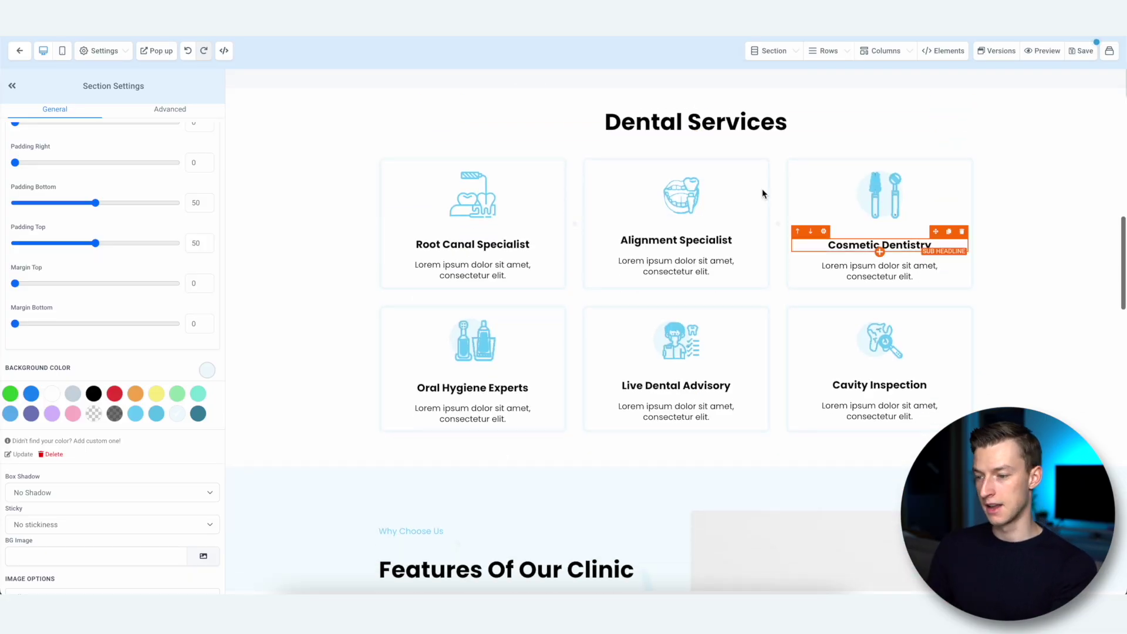
click(573, 225)
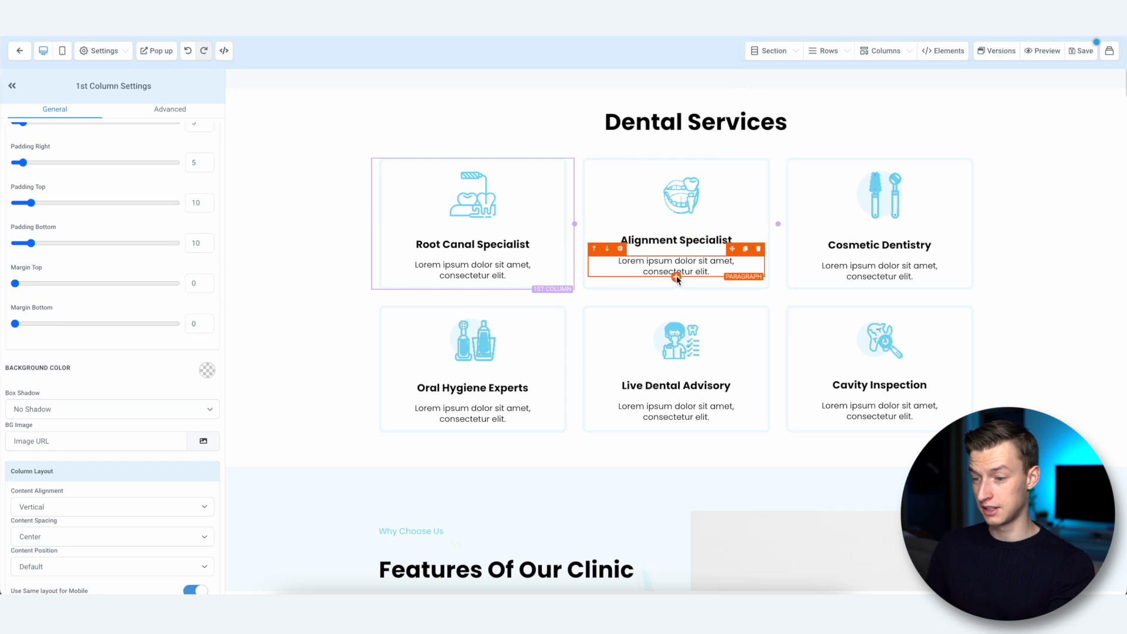
click(676, 276)
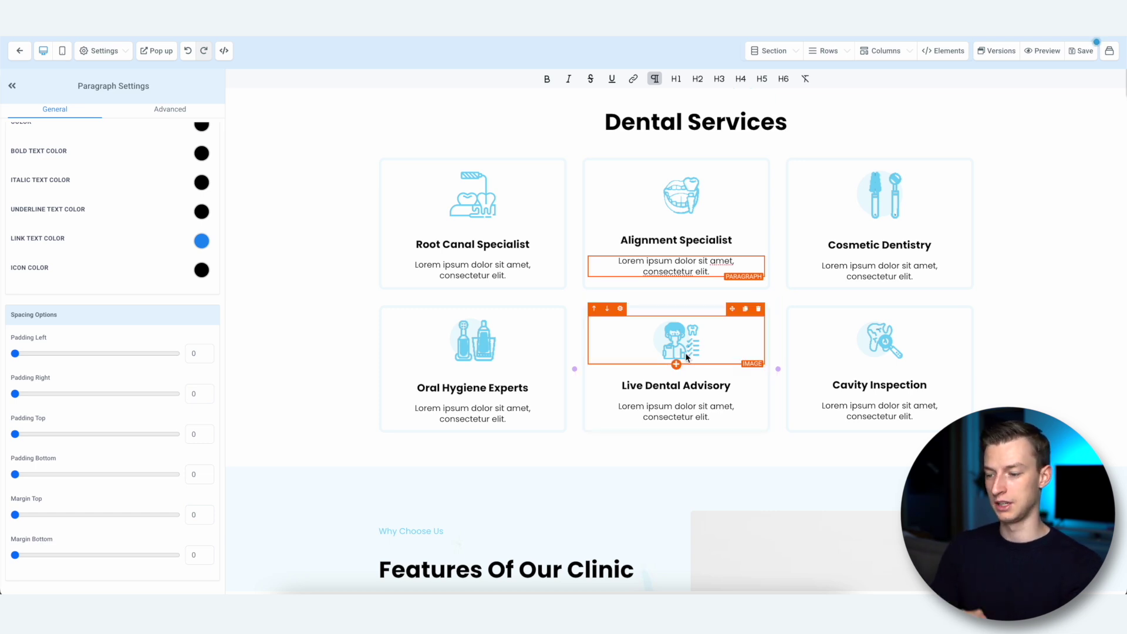
scroll(685, 357, down, 6)
scroll(685, 357, down, 1)
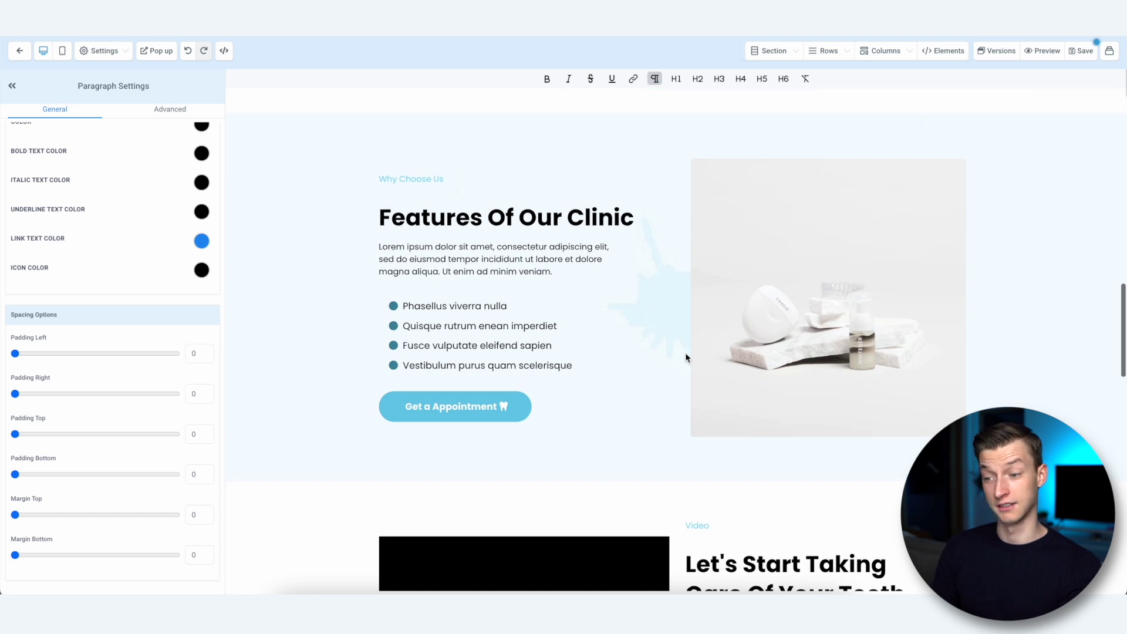
scroll(686, 357, down, 1)
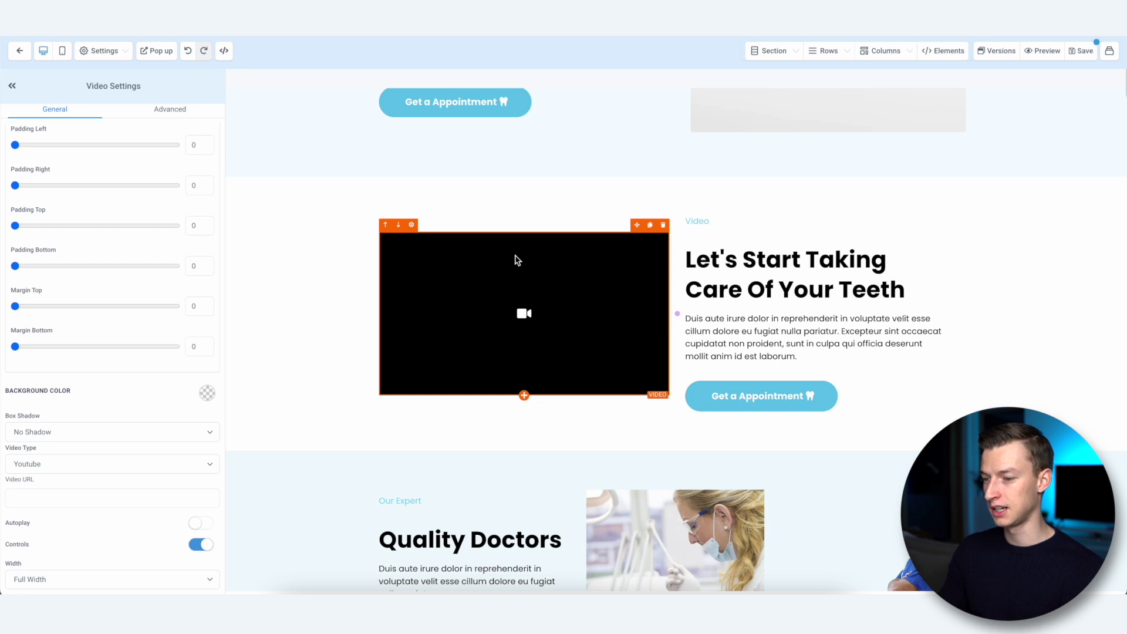
Keep YouTube as the video type and paste in the video's YouTube link
click(87, 464)
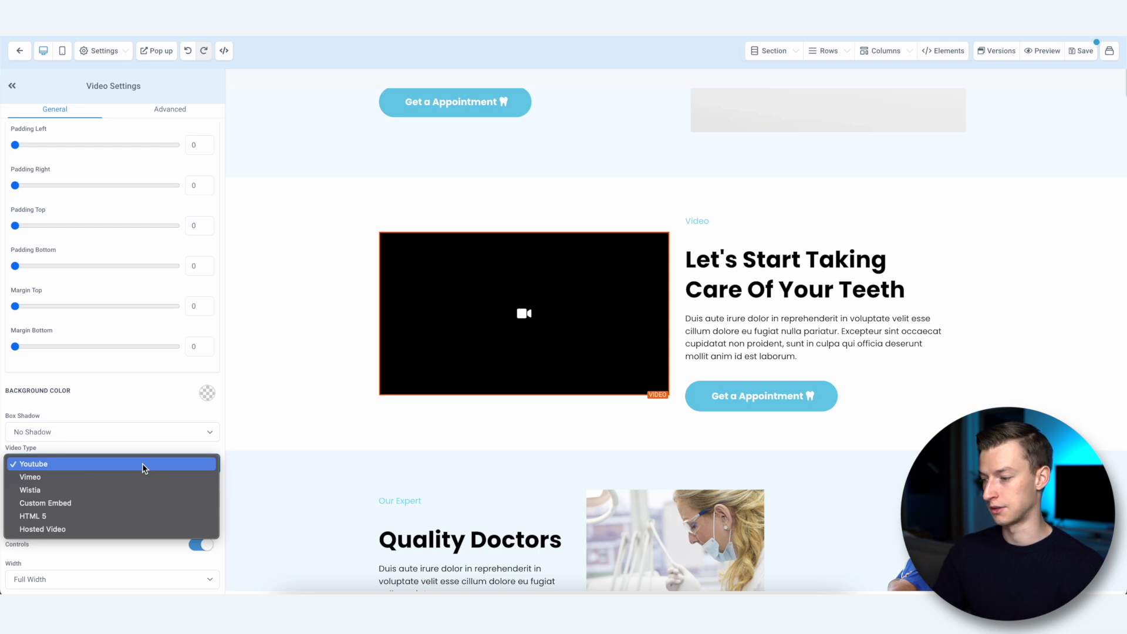
click(142, 463)
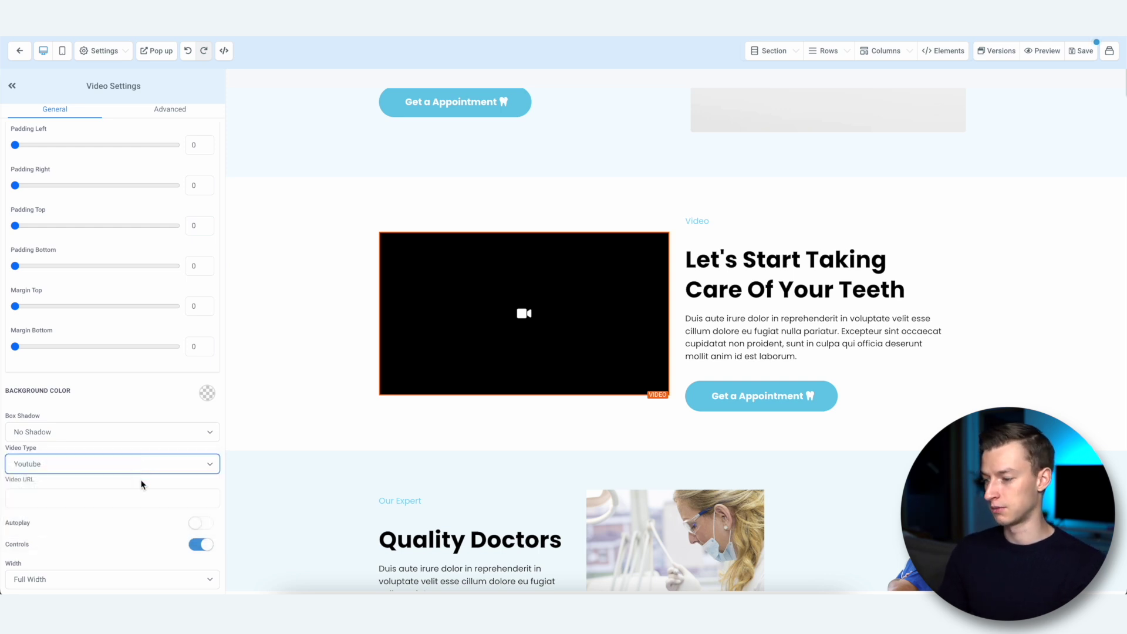
click(51, 499)
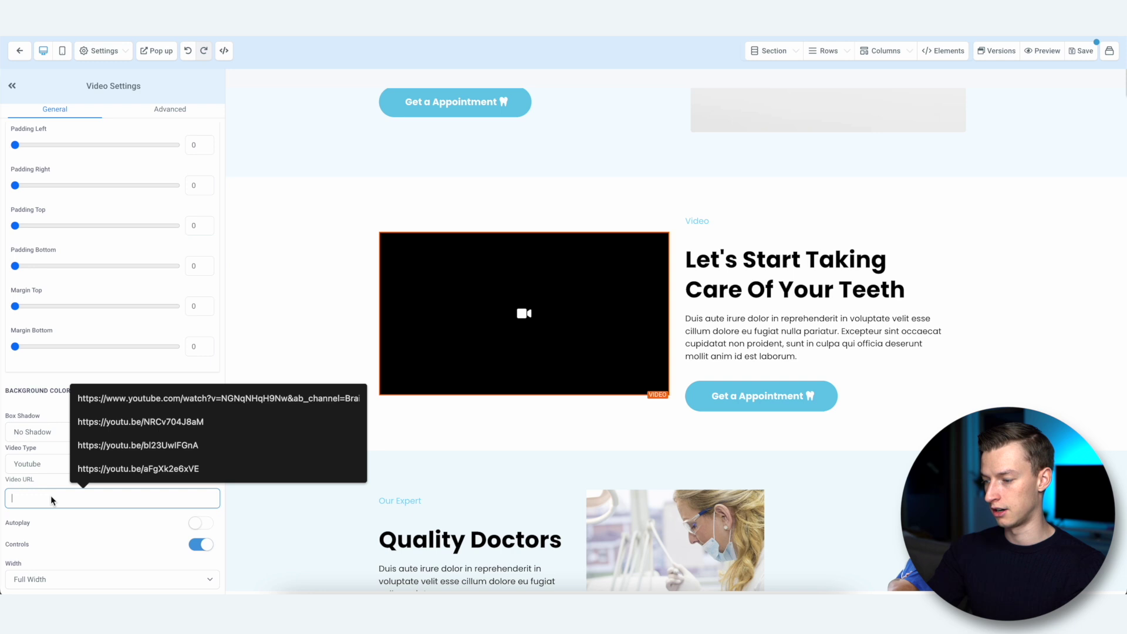
text(https://www.youtube.com/watch?v=ujvIXXH8Utc&t=9s&ab_channel=VinceOpra)
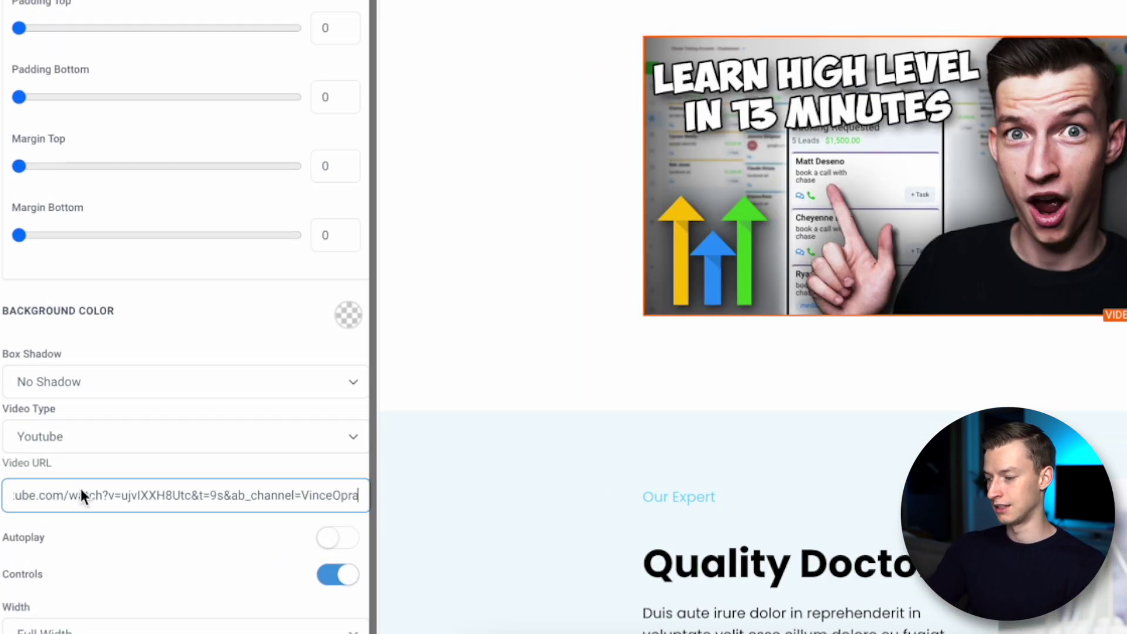
Turn autoplay on, keep playback controls on, and leave width at Full Width
click(339, 535)
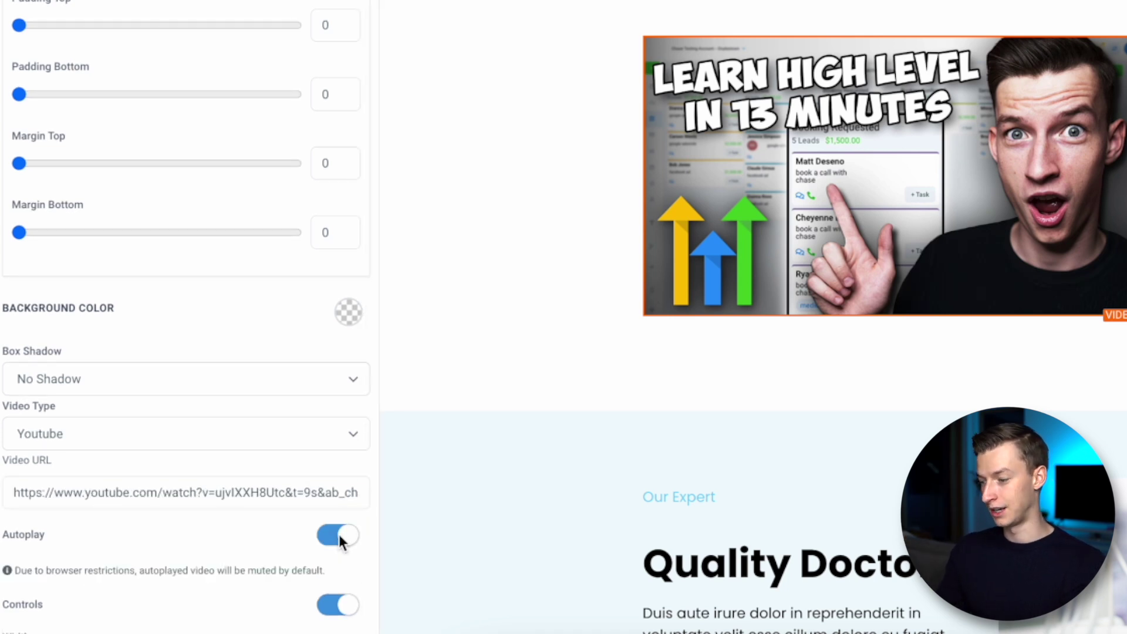
scroll(328, 568, down, 1)
click(340, 573)
click(341, 575)
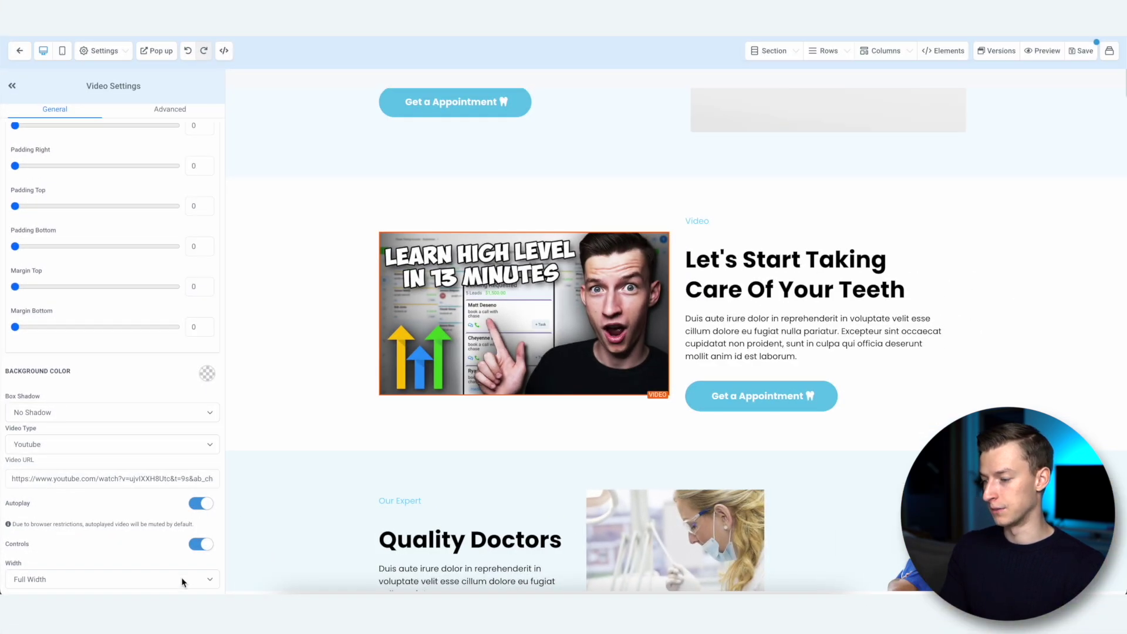
click(182, 580)
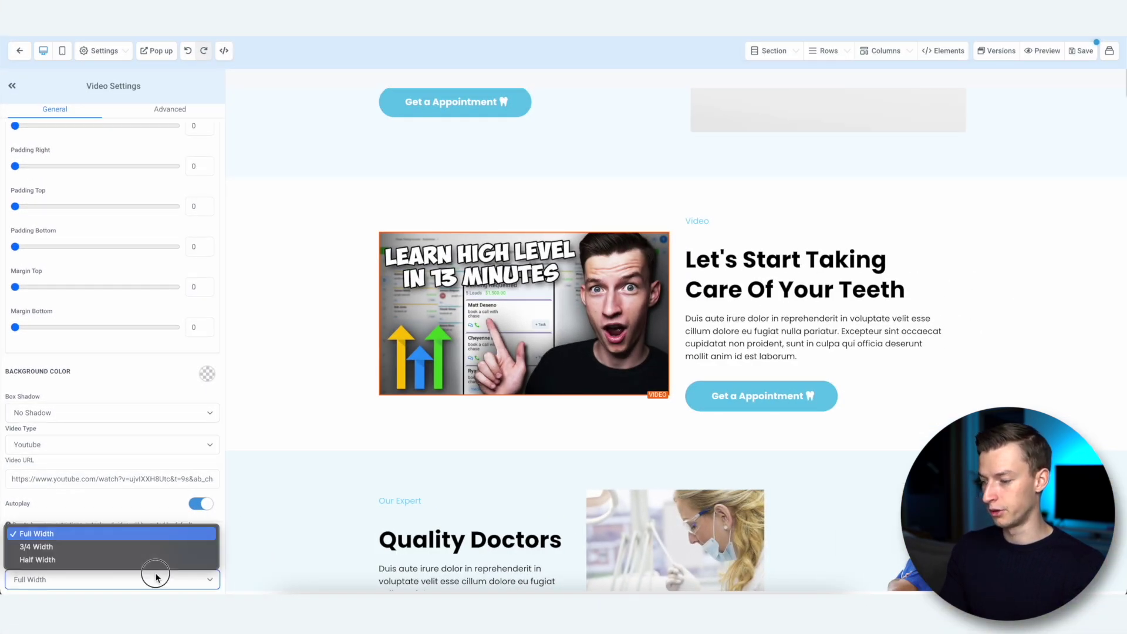
click(156, 575)
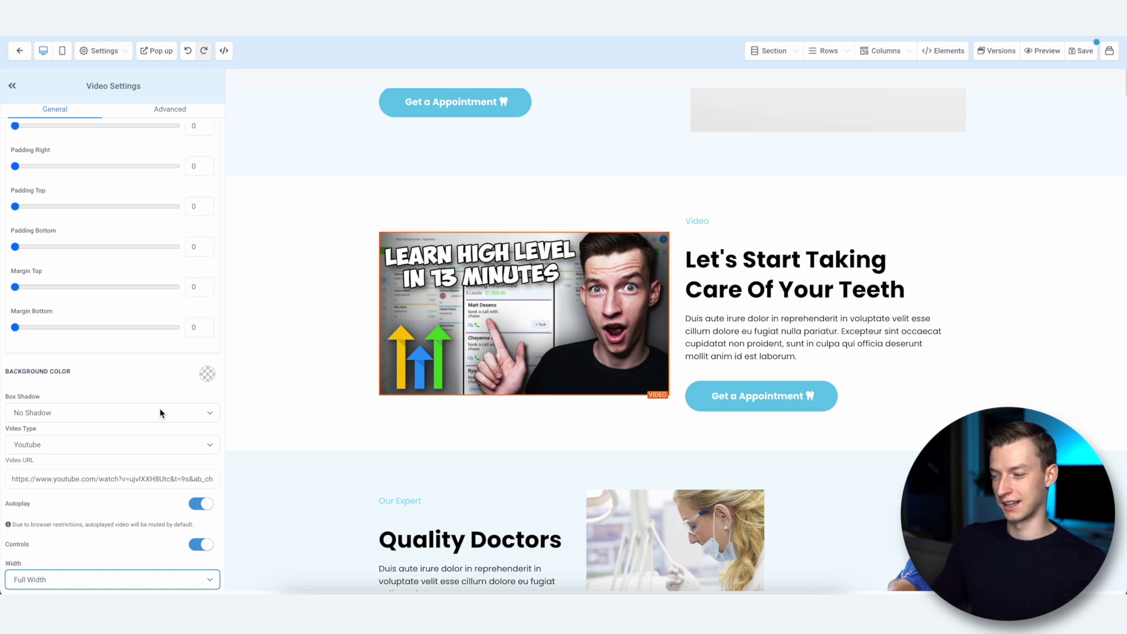
Recheck the video source options, leaving the source set to YouTube
click(157, 444)
click(159, 441)
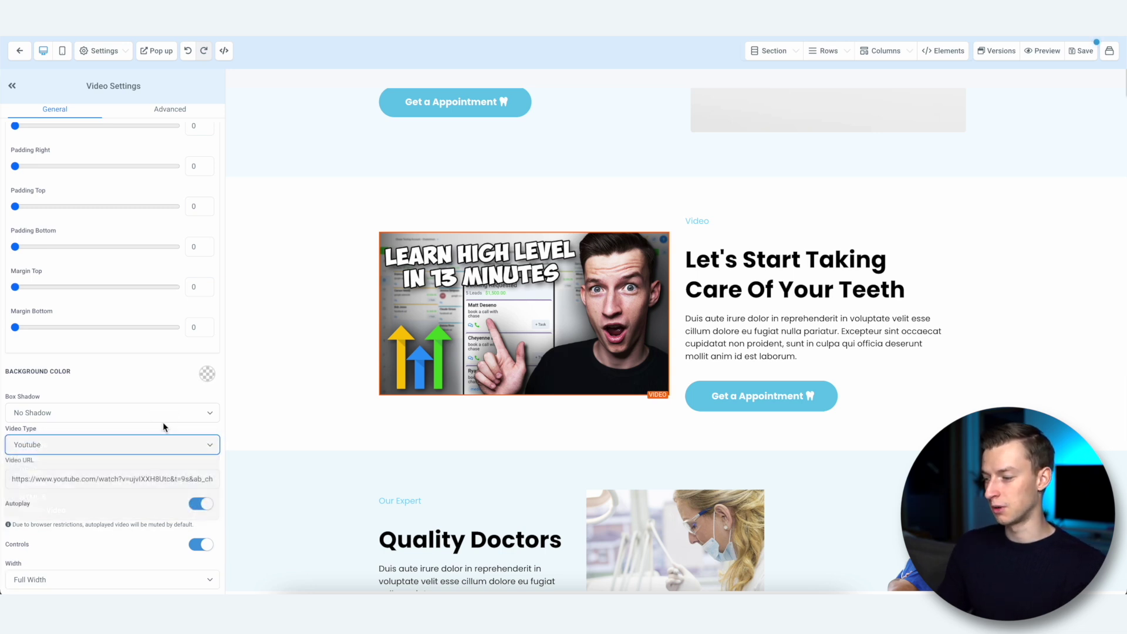
click(153, 448)
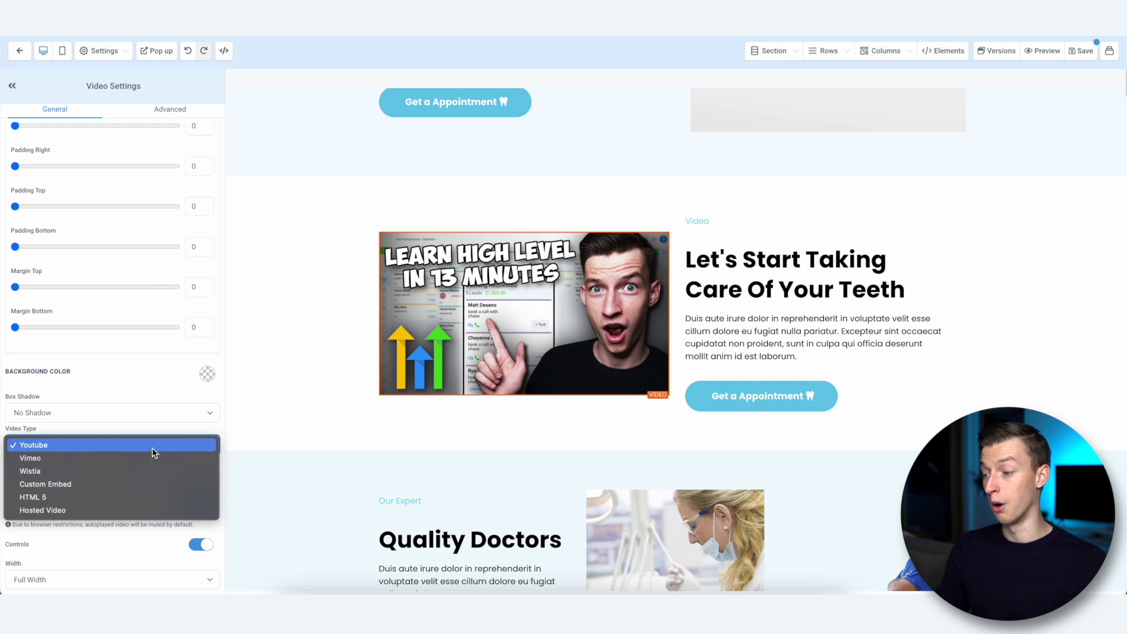
click(153, 449)
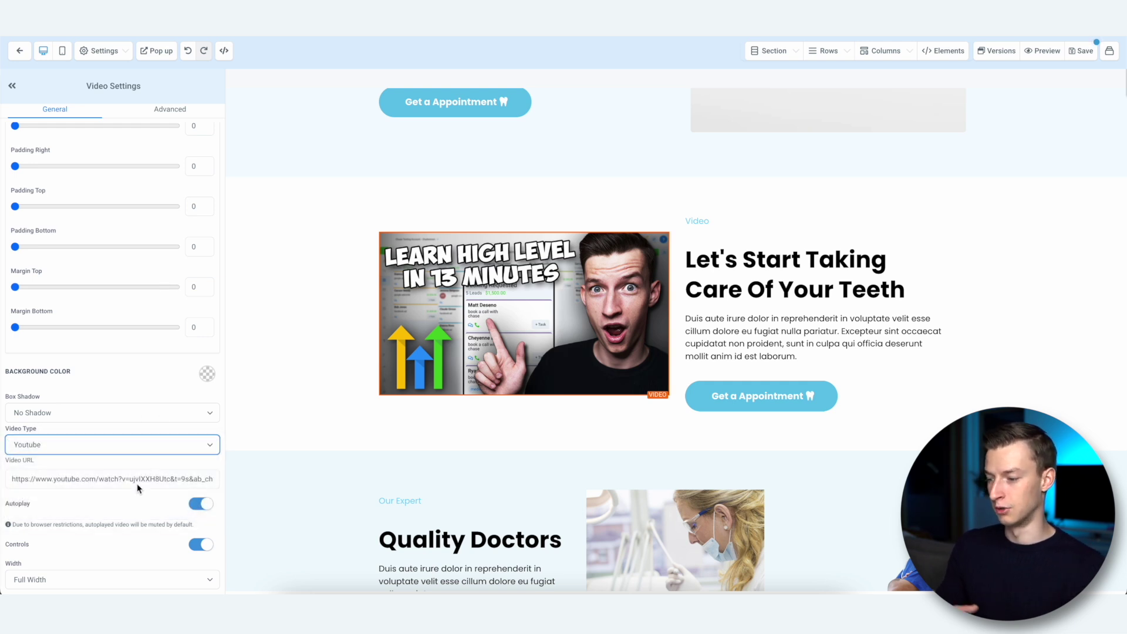
click(130, 438)
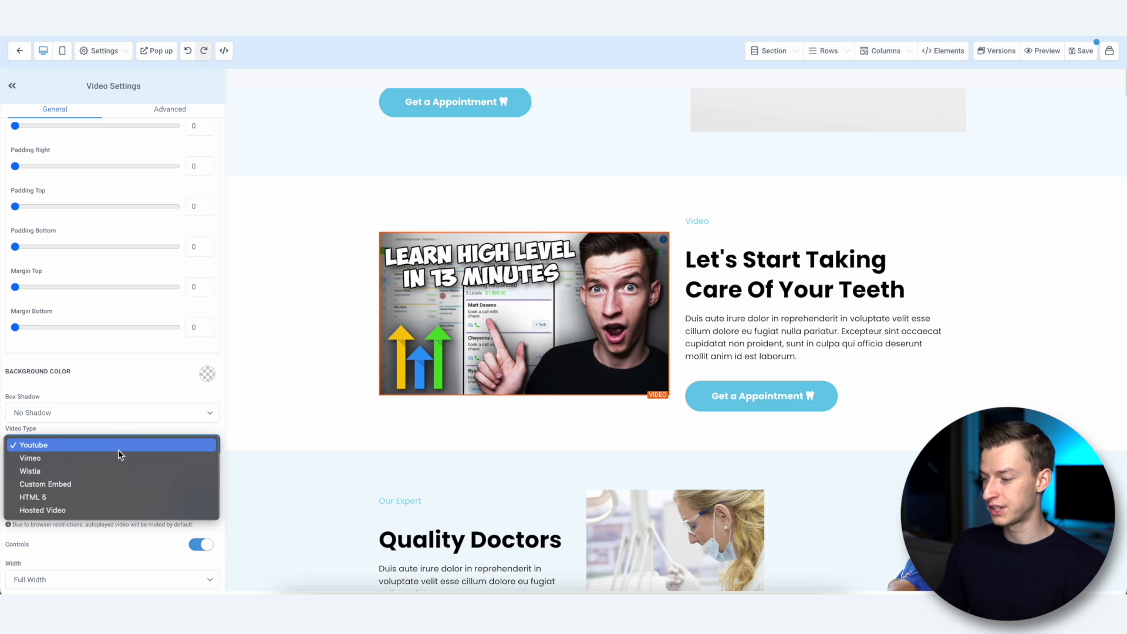
click(179, 436)
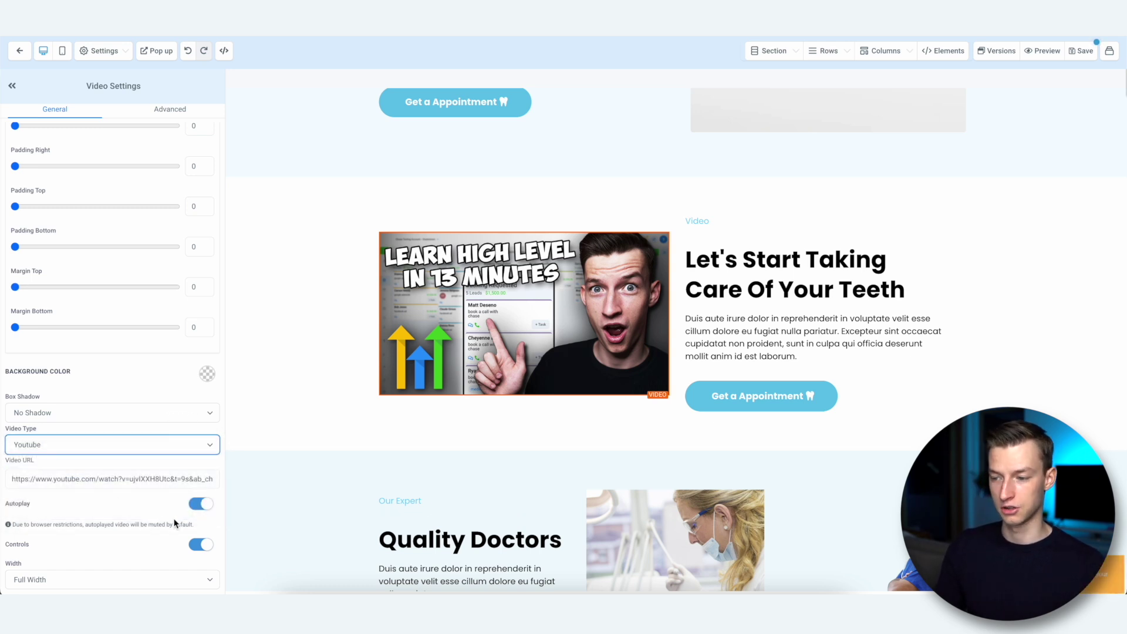
scroll(646, 352, down, 5)
click(912, 198)
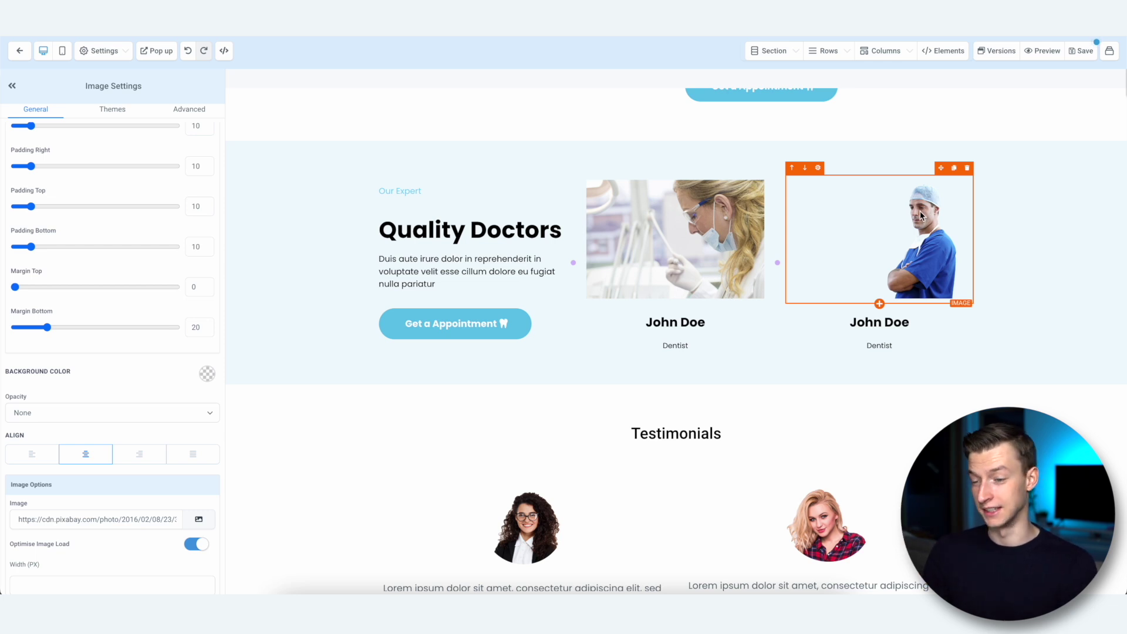
Replace the second doctor photo with the uploaded Female-Dentist-PNG.png image
scroll(883, 214, down, 1)
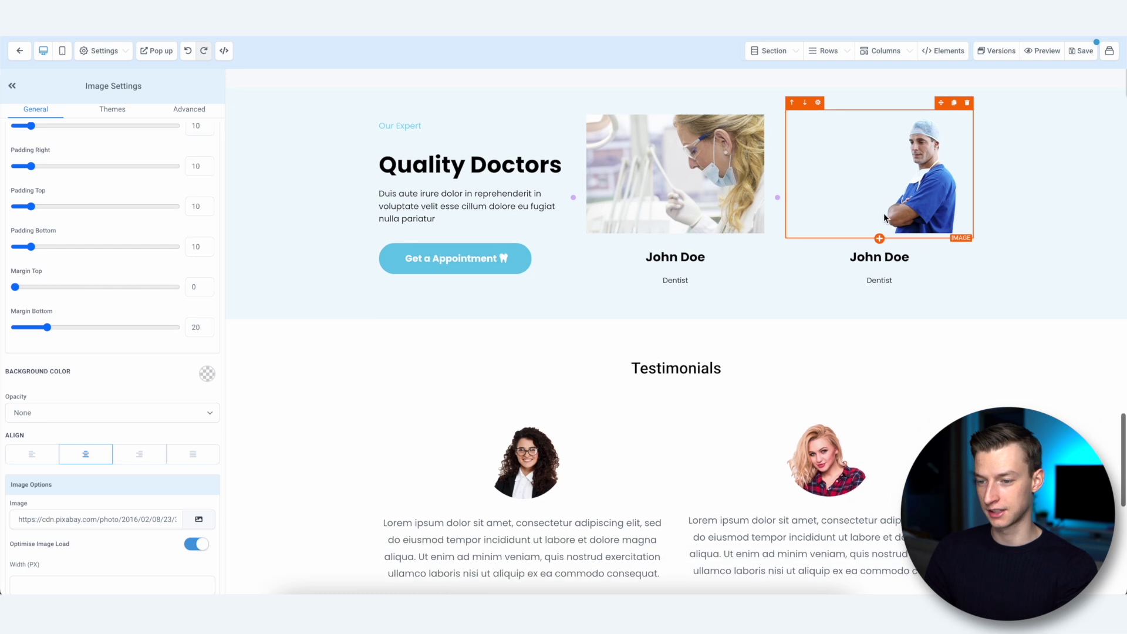
click(199, 521)
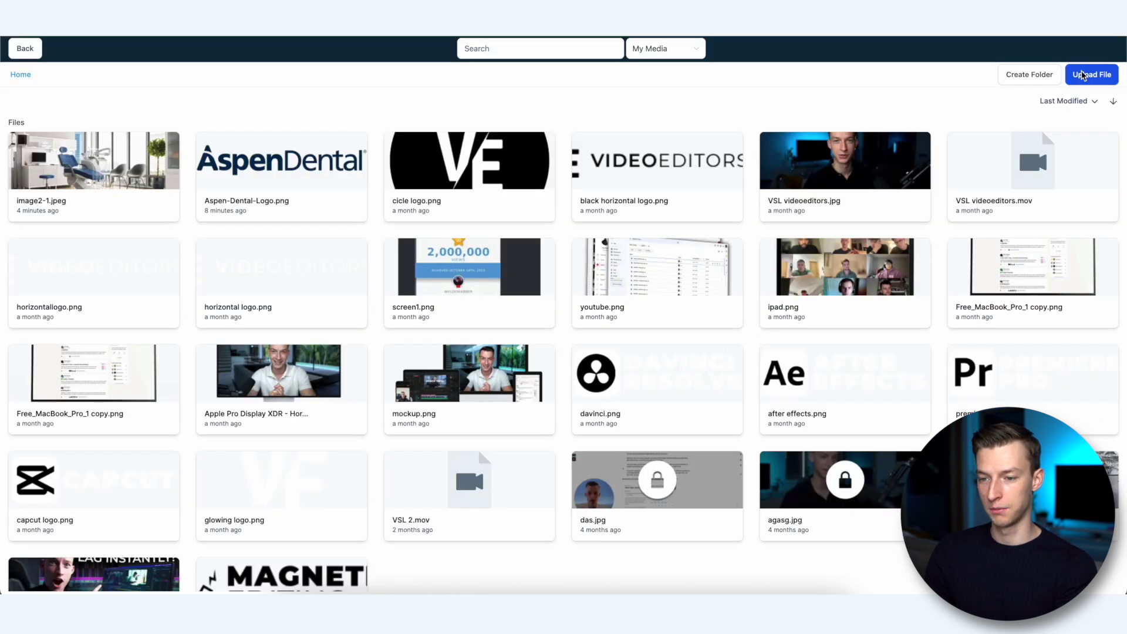
click(1086, 75)
click(451, 211)
key(space)
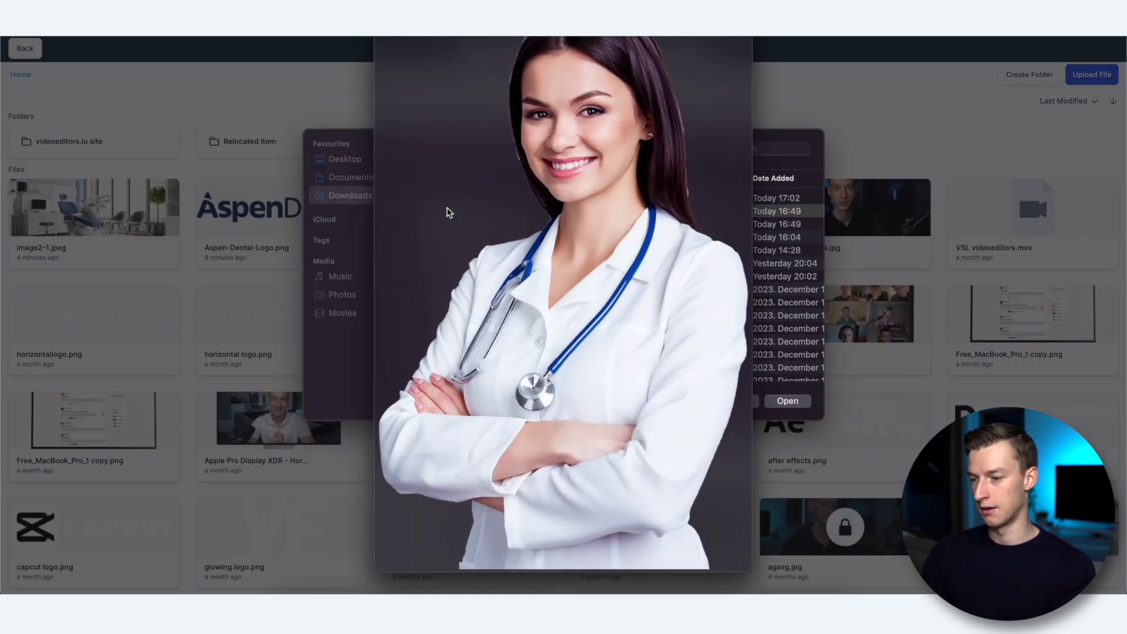
key(space)
click(787, 402)
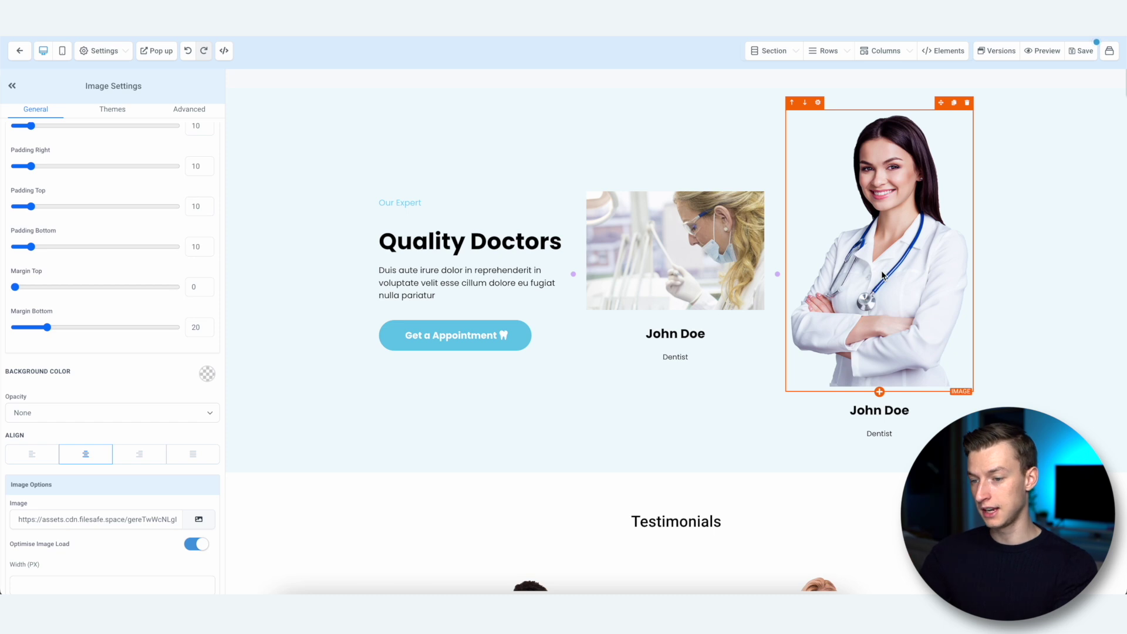
Set the dentist photo's Width (PX) to 160
scroll(121, 521, down, 3)
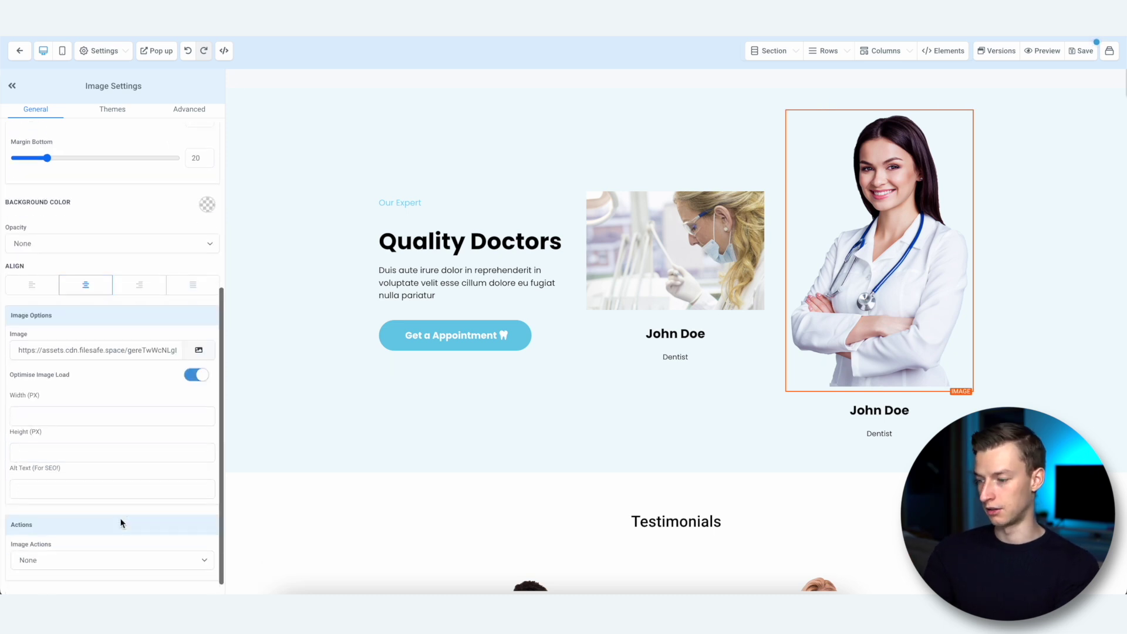
click(63, 418)
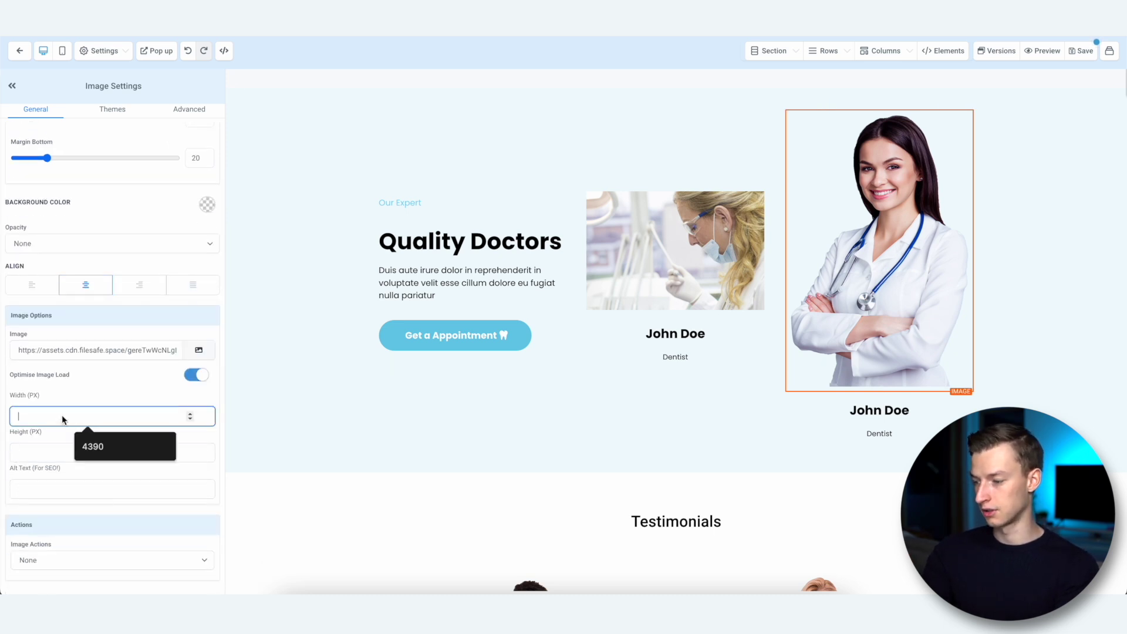
text(200)
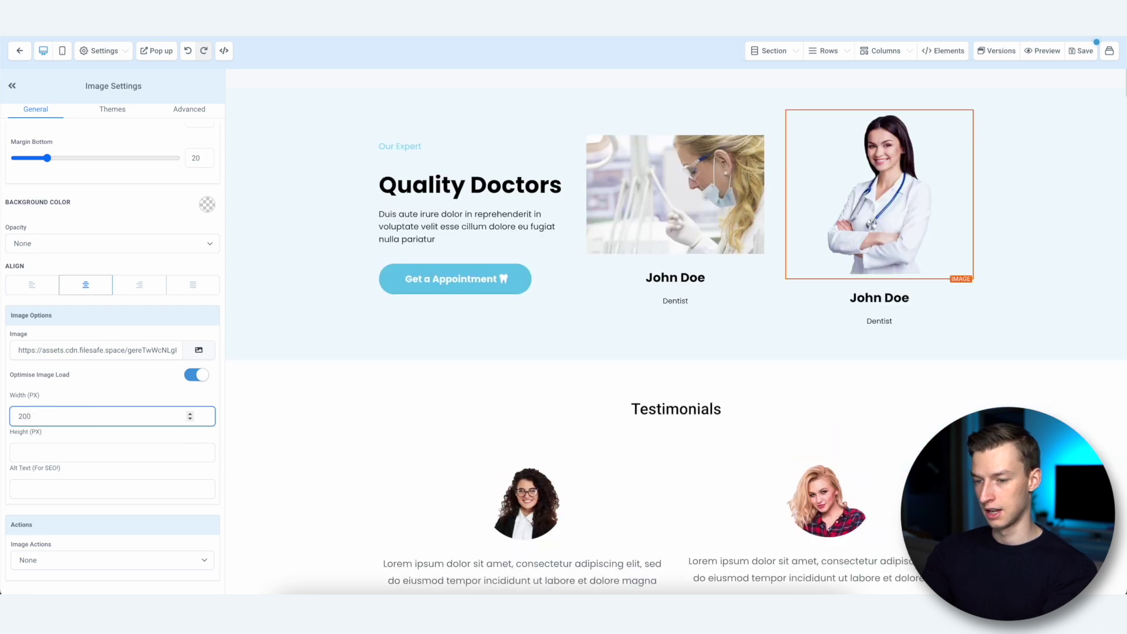
key(BackSpace)
key(BackSpace)
text(2)
key(BackSpace)
text(1)
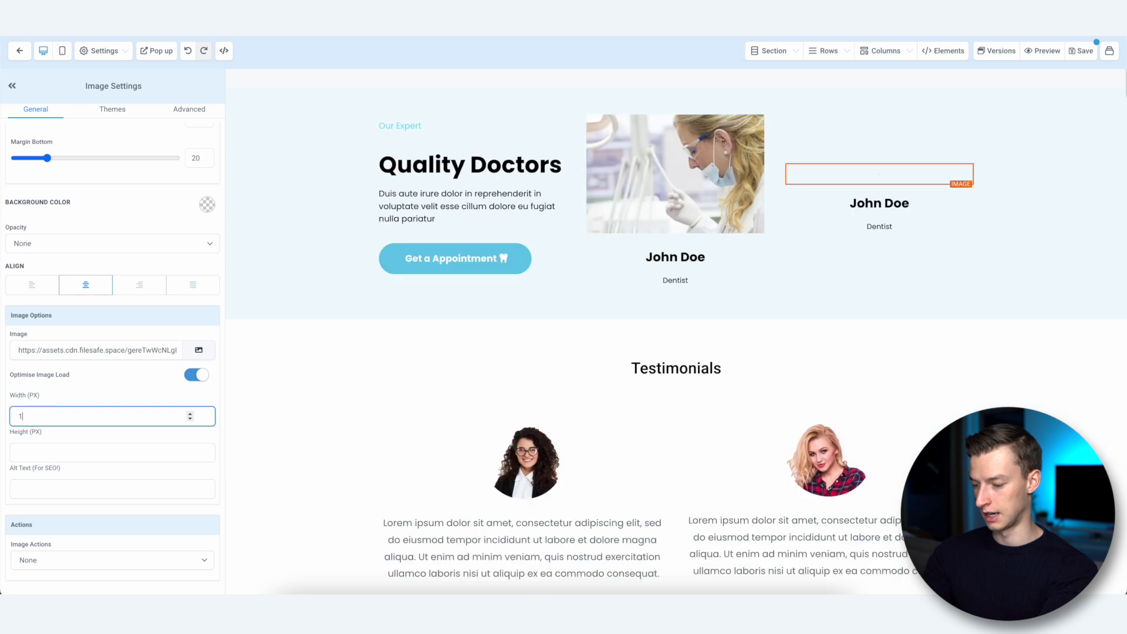
text(70)
key(BackSpace)
key(BackSpace)
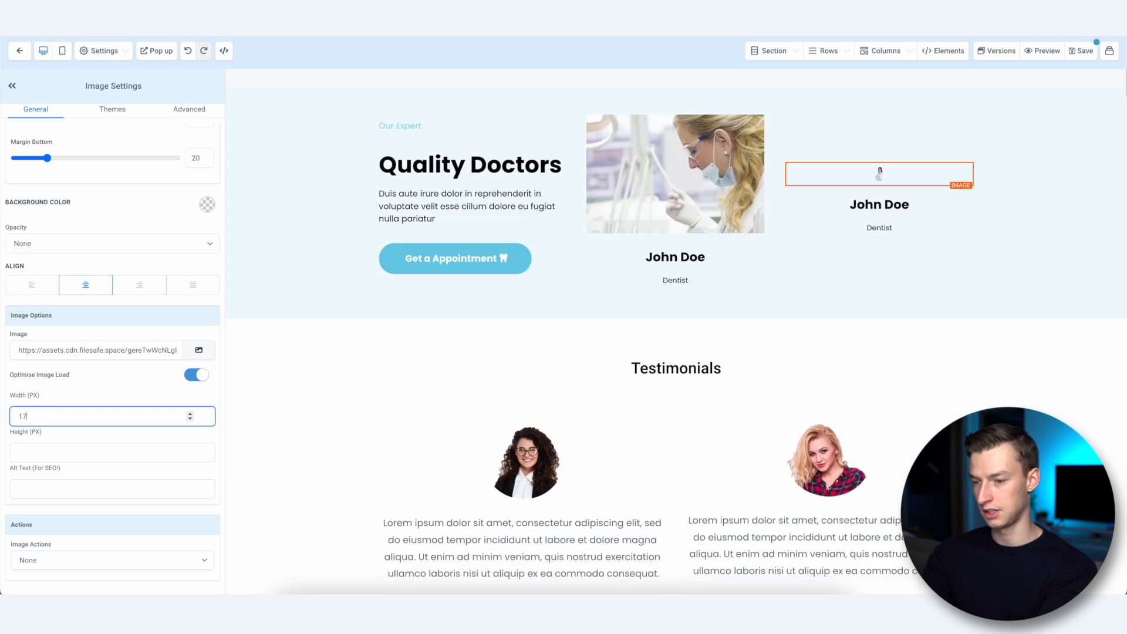
text(60)
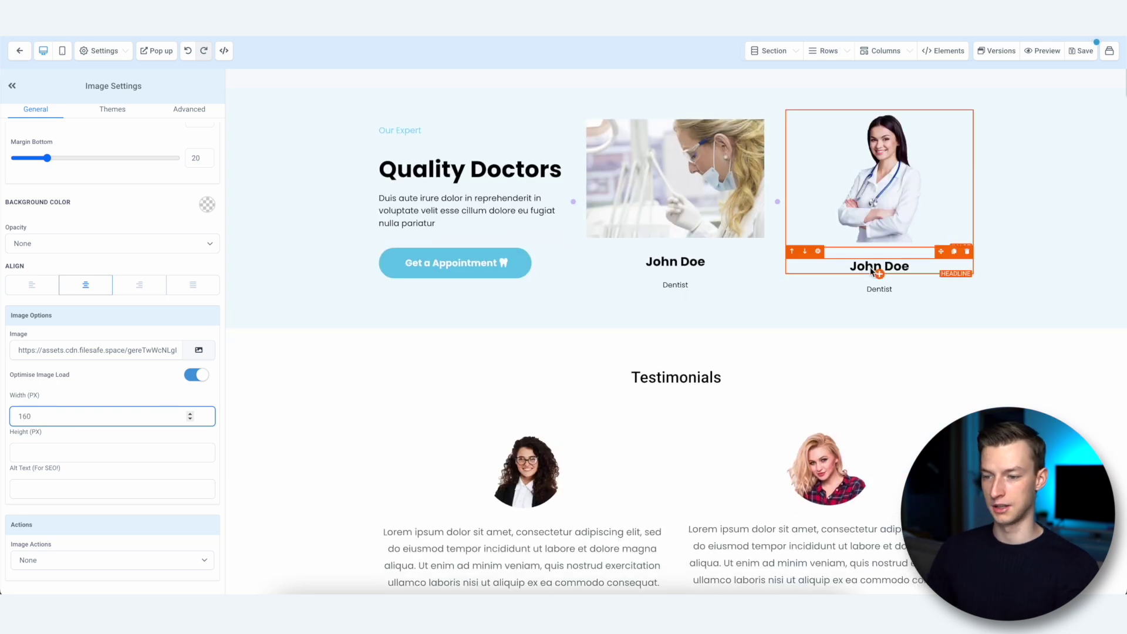
click(1027, 195)
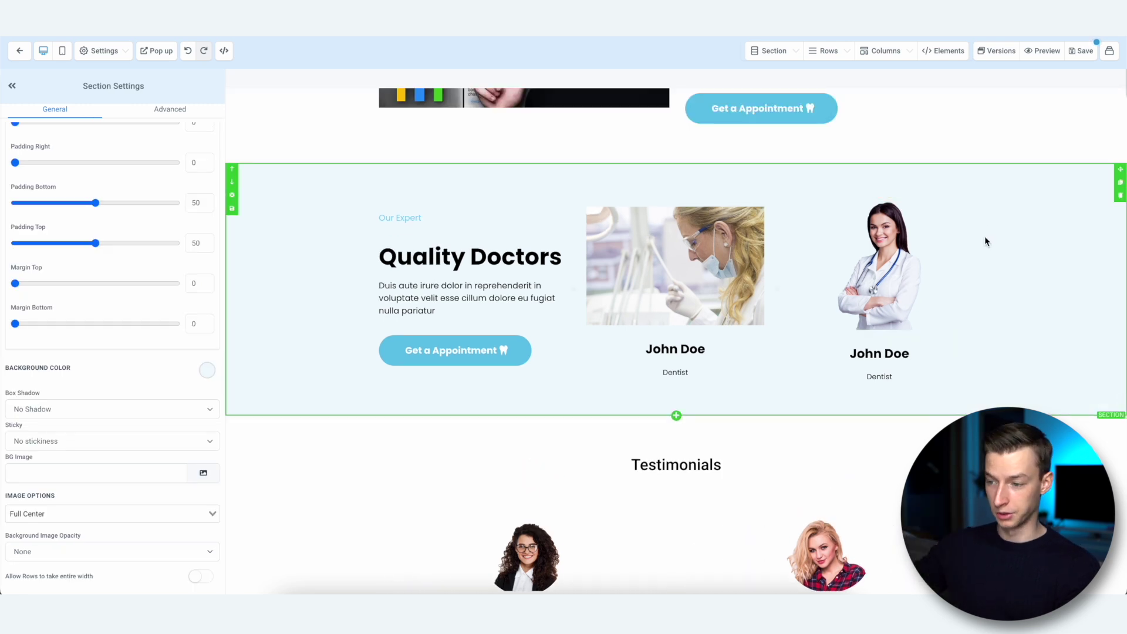
Insert a Full Width section between the contact-and-map section and the footer
scroll(985, 235, down, 5)
scroll(985, 235, up, 4)
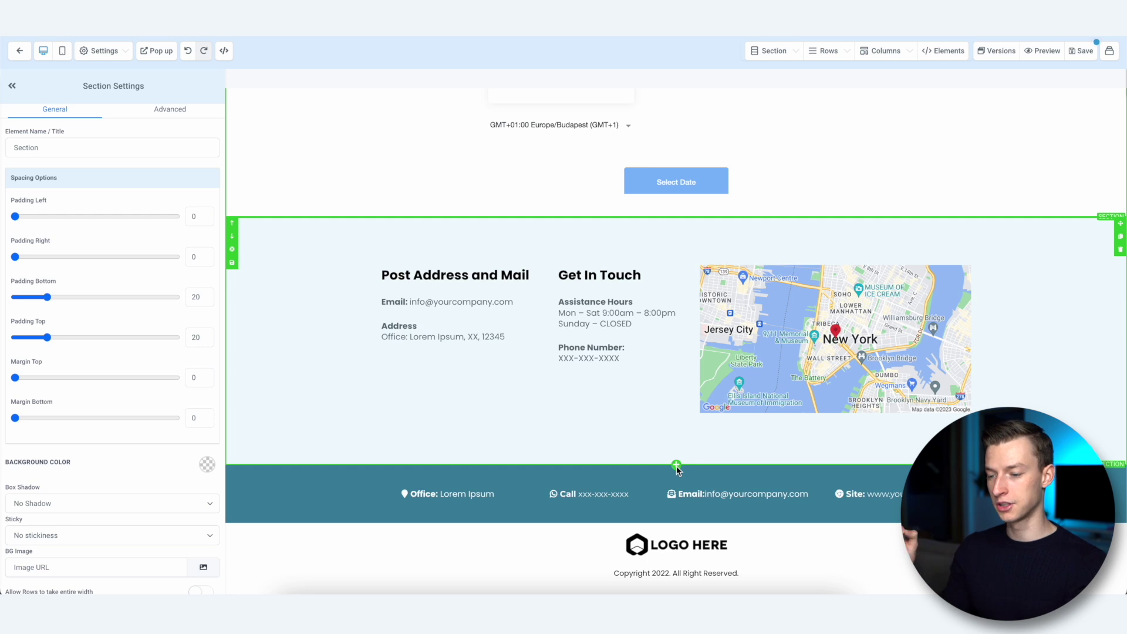
click(676, 466)
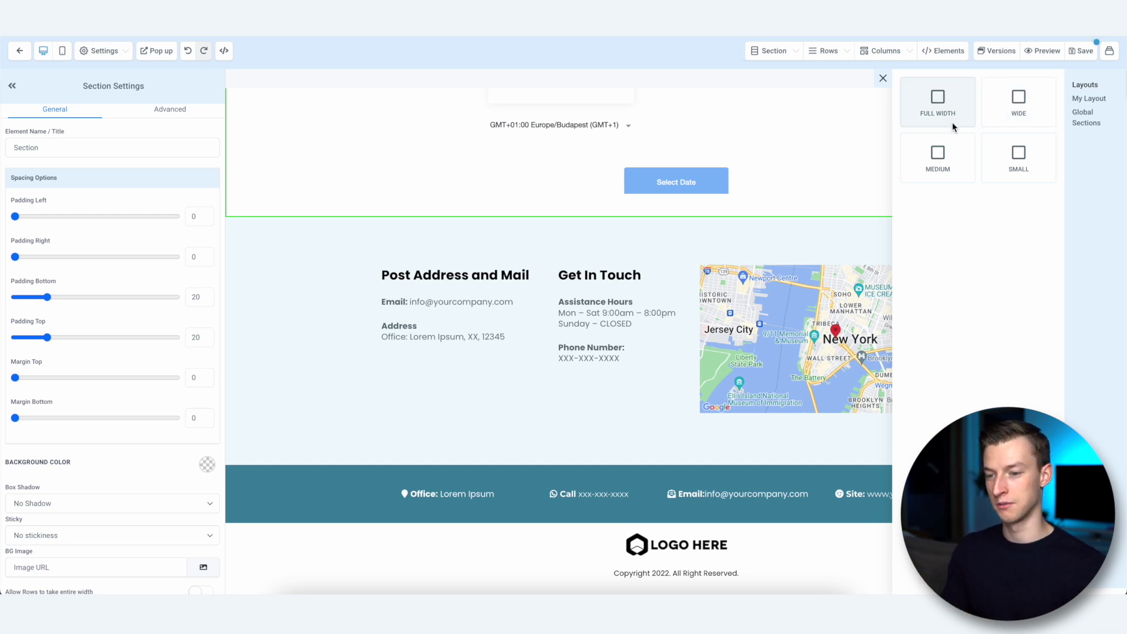
click(936, 98)
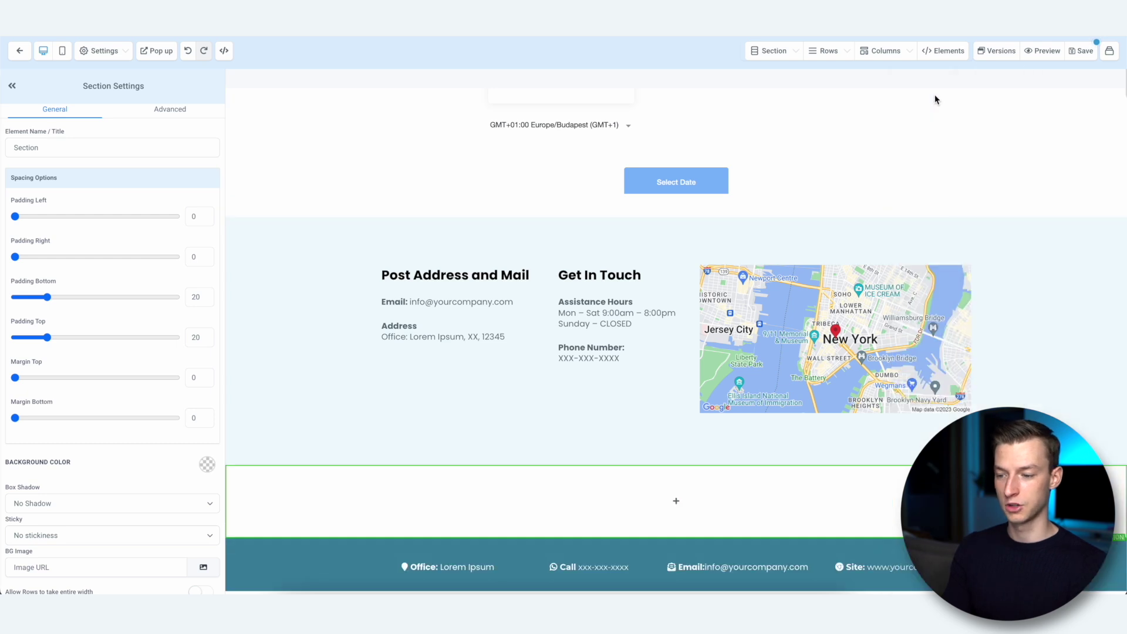
Add a 1 Column row to the new full-width section
scroll(682, 496, down, 1)
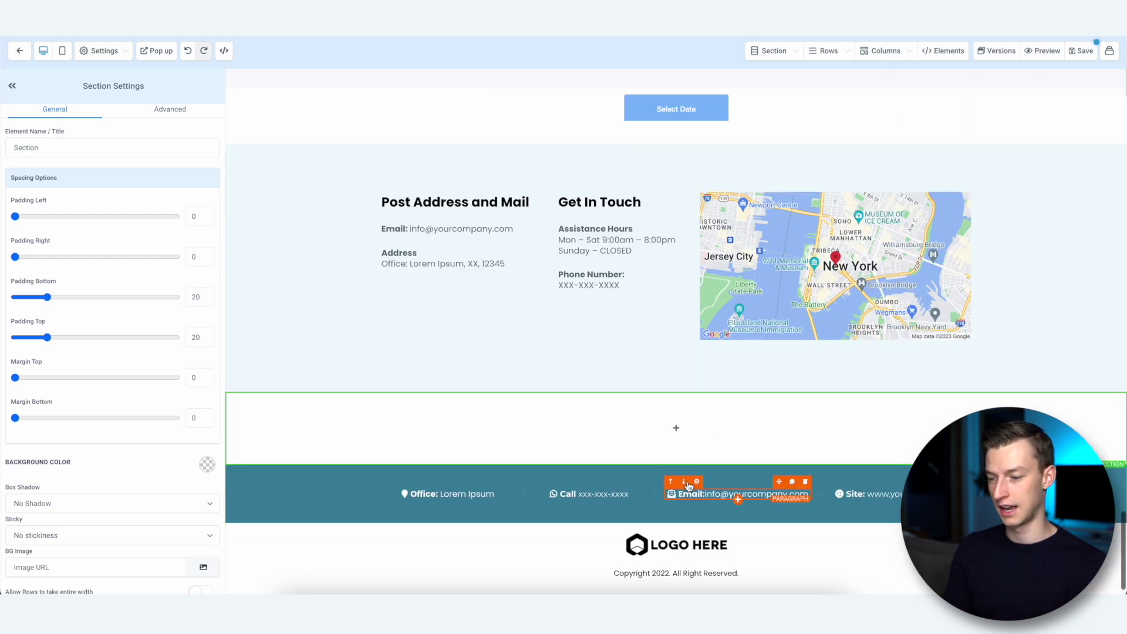
click(685, 429)
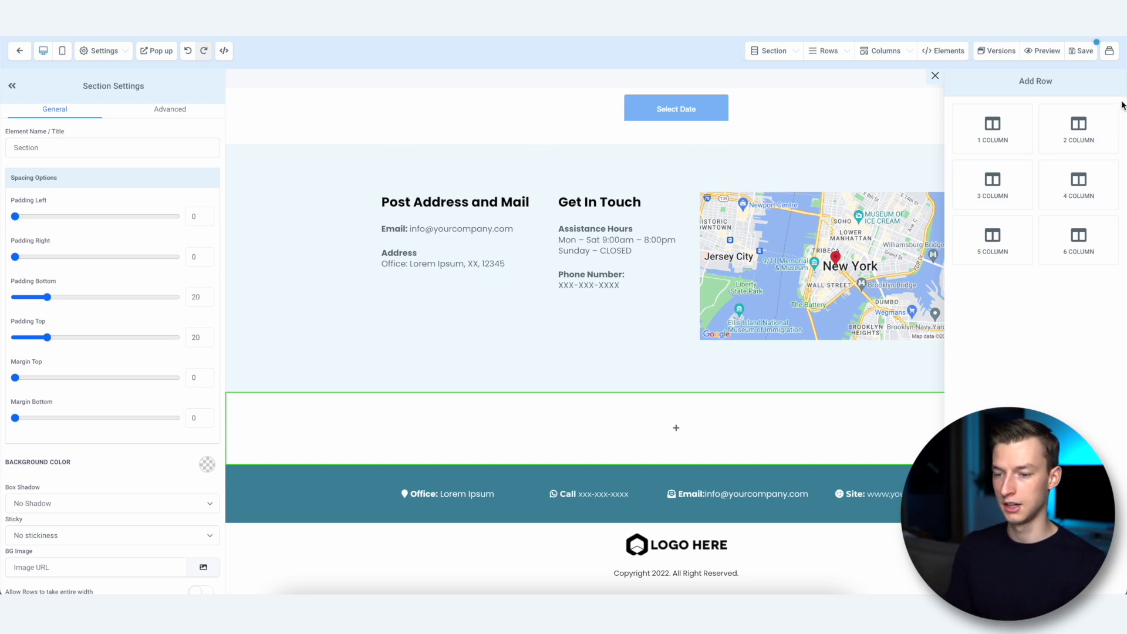
click(1008, 126)
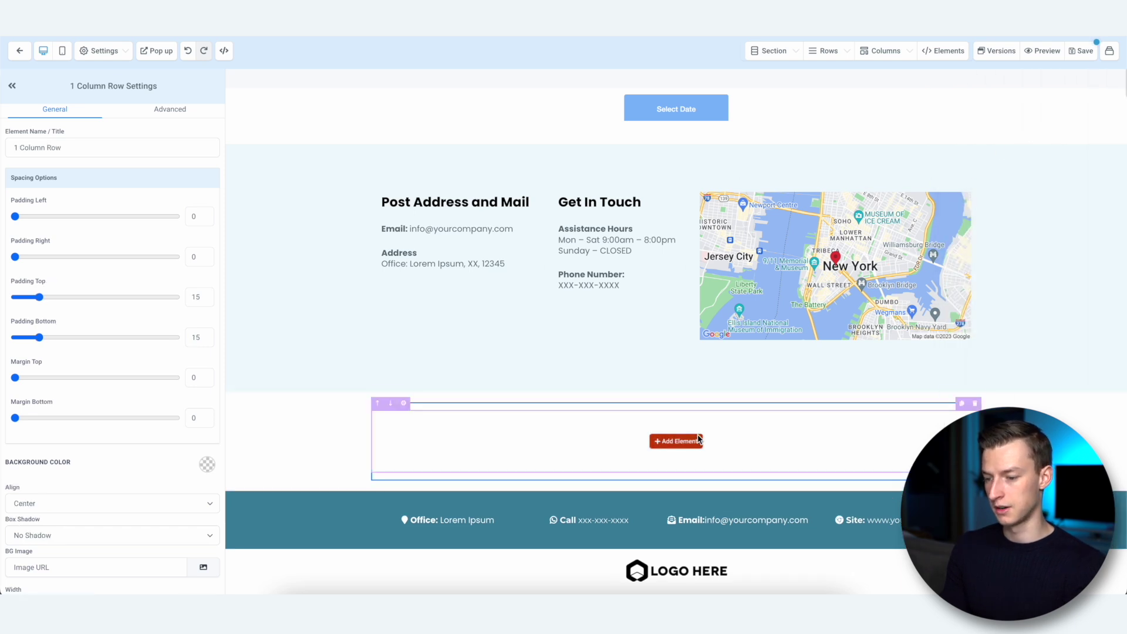
click(694, 443)
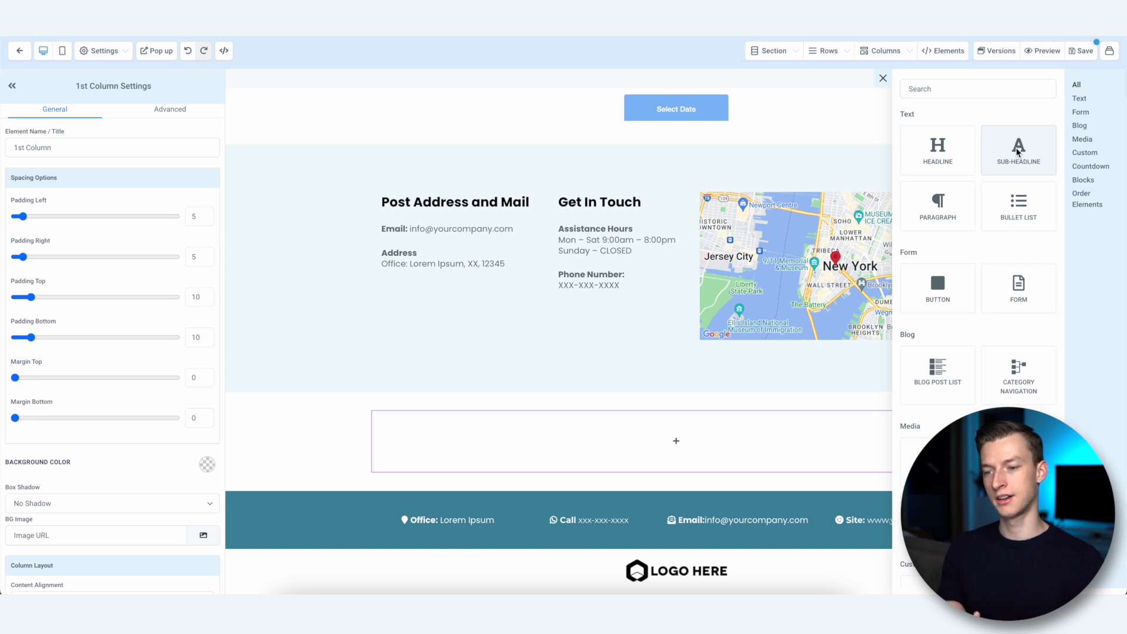
scroll(1019, 151, down, 10)
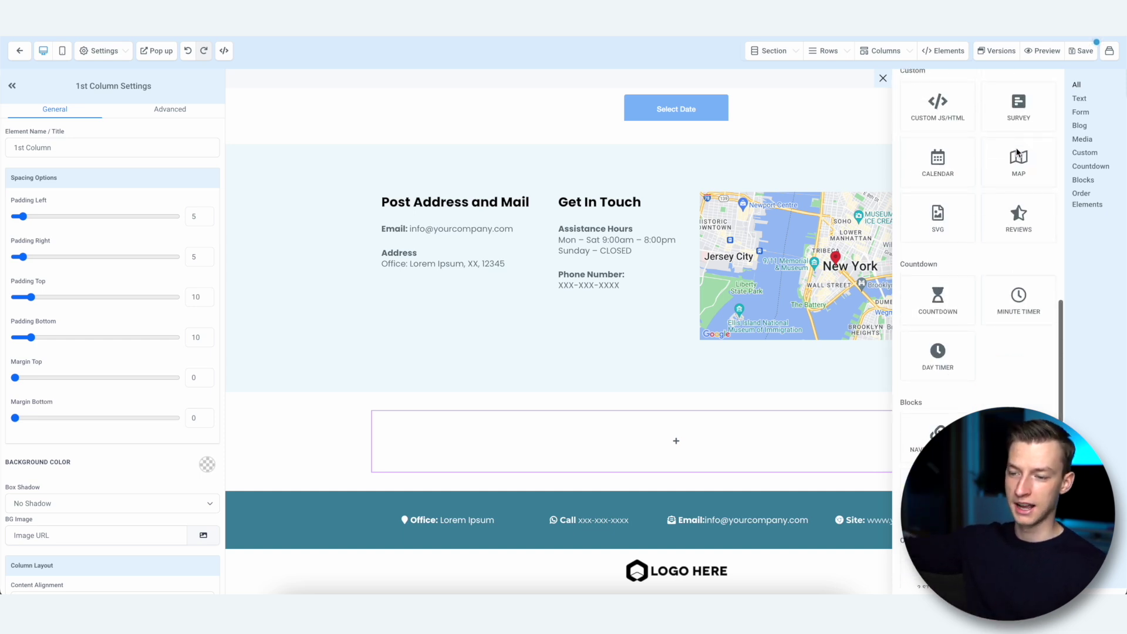
scroll(1019, 152, up, 10)
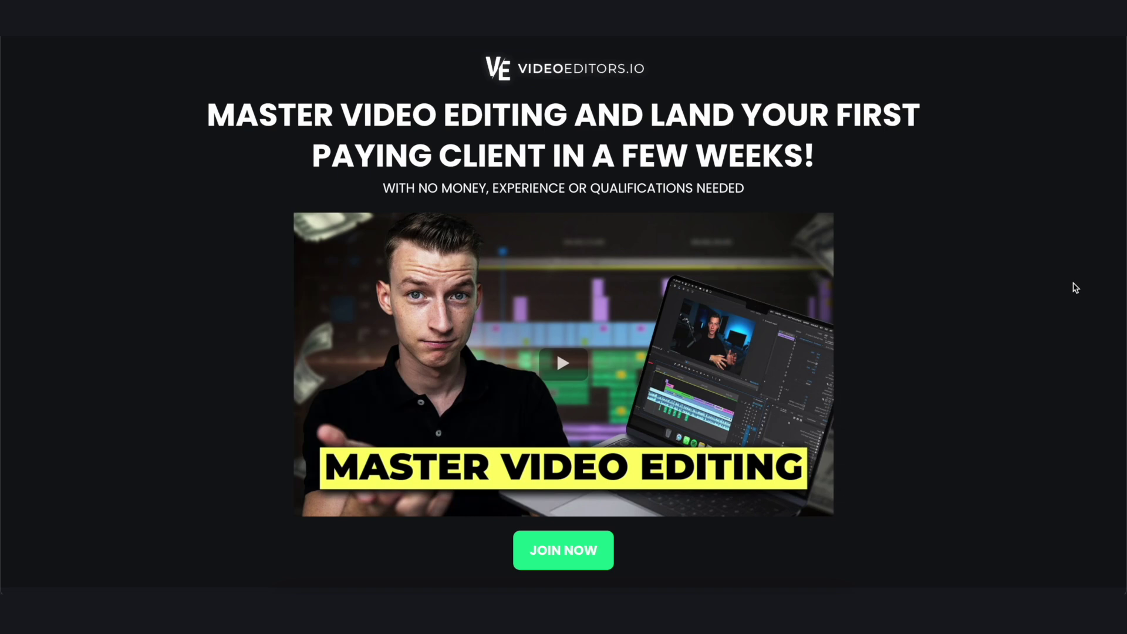
scroll(1073, 284, down, 10)
scroll(1077, 281, down, 20)
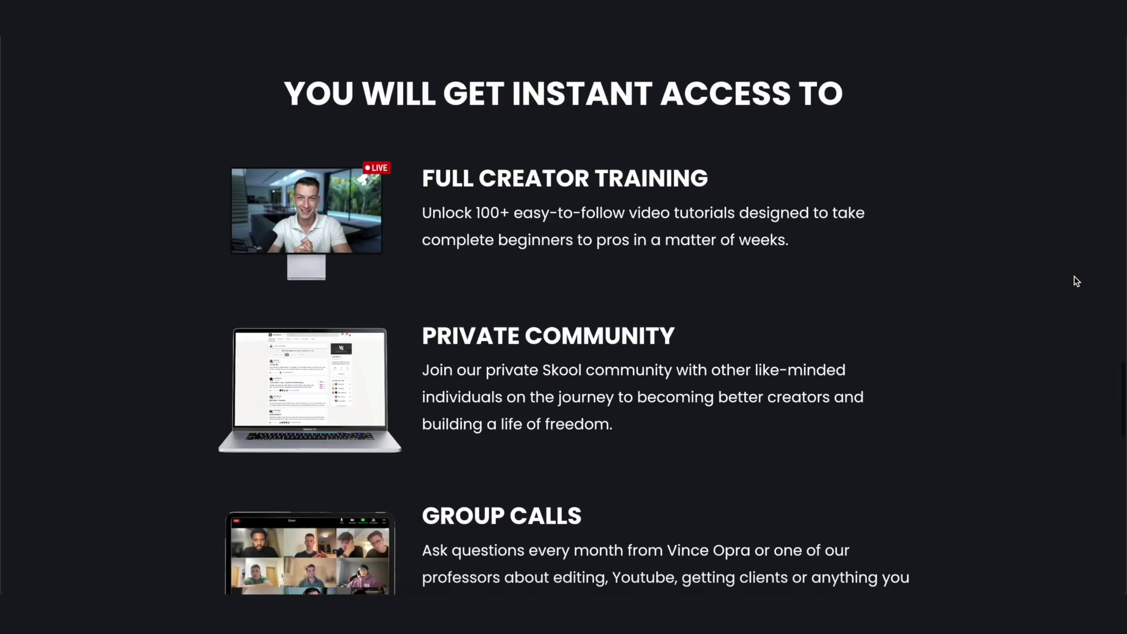
scroll(1077, 281, down, 5)
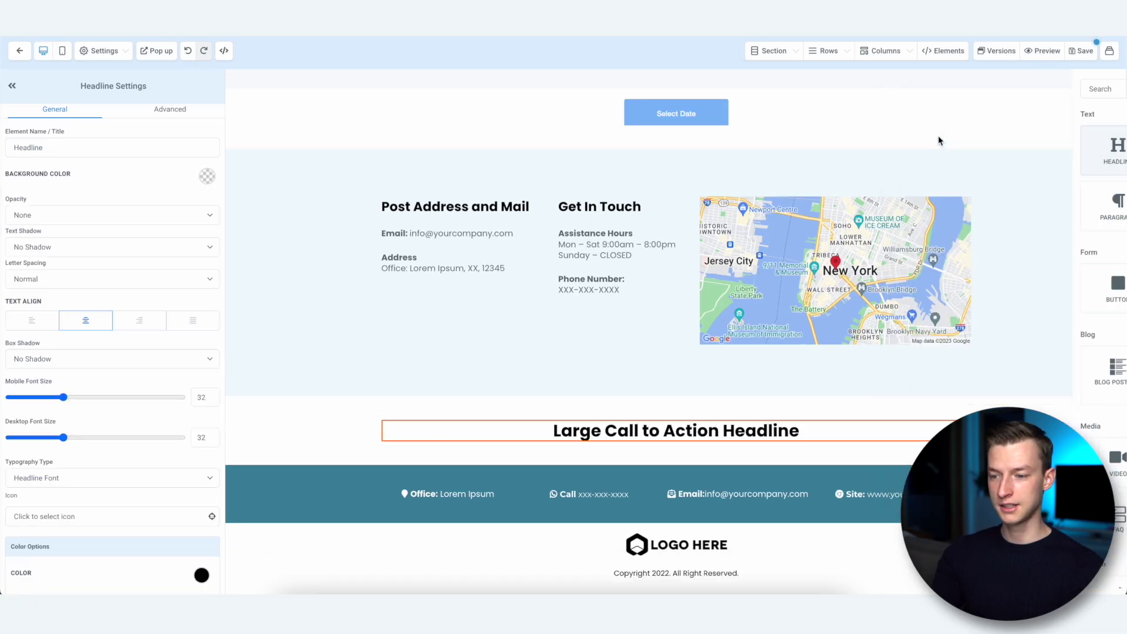
Change the placeholder headline text to 'Don't Delay Book Your Call Today!'
click(699, 437)
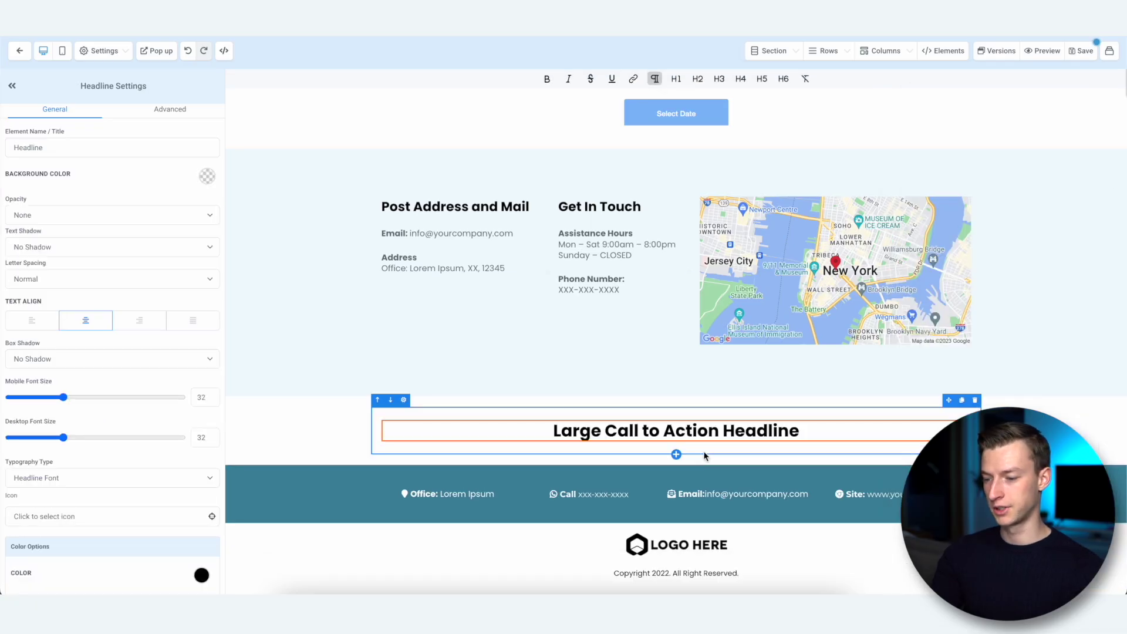
triple_click(688, 438)
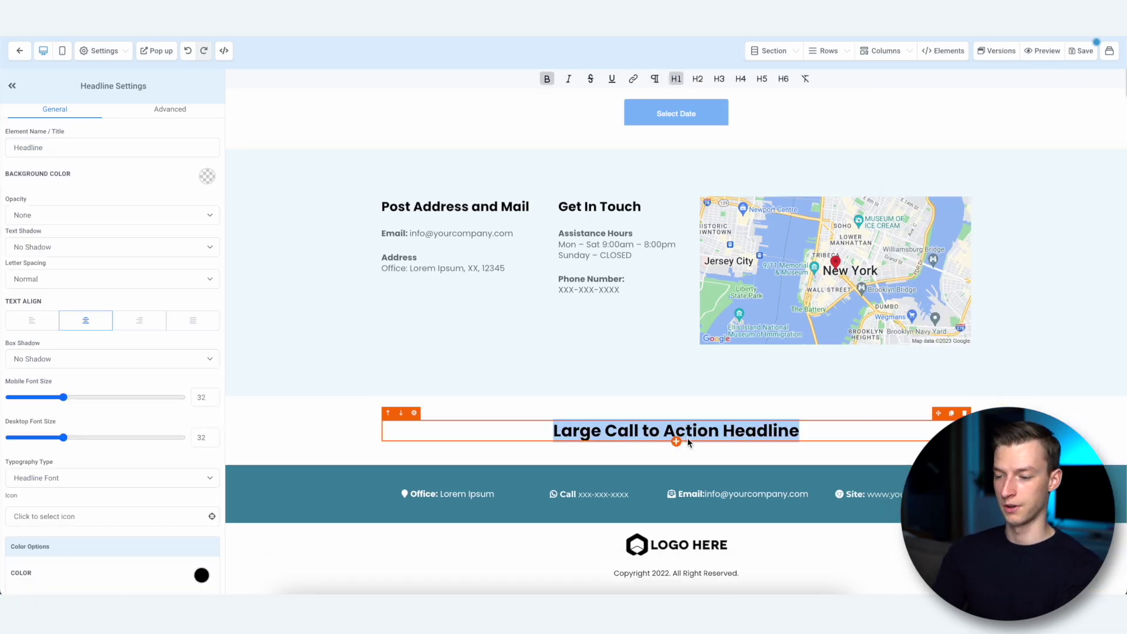
text(Don't Dfe)
key(BackSpace)
key(BackSpace)
text(elay Book)
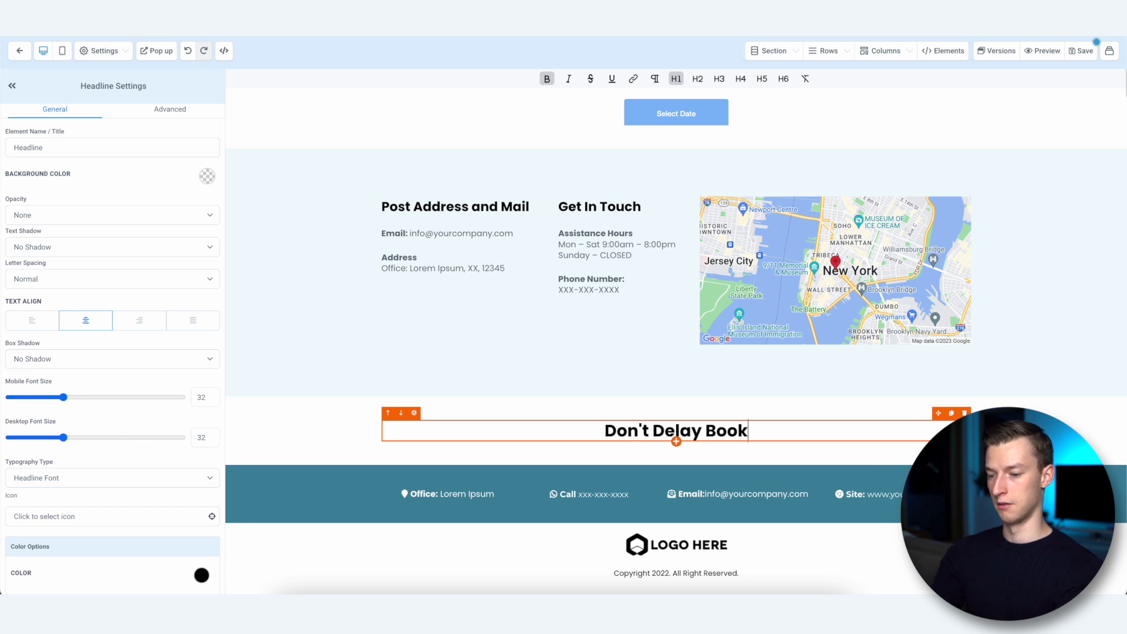
text( Your Call Today!)
Move the headline's section up above the contact and map section
click(833, 461)
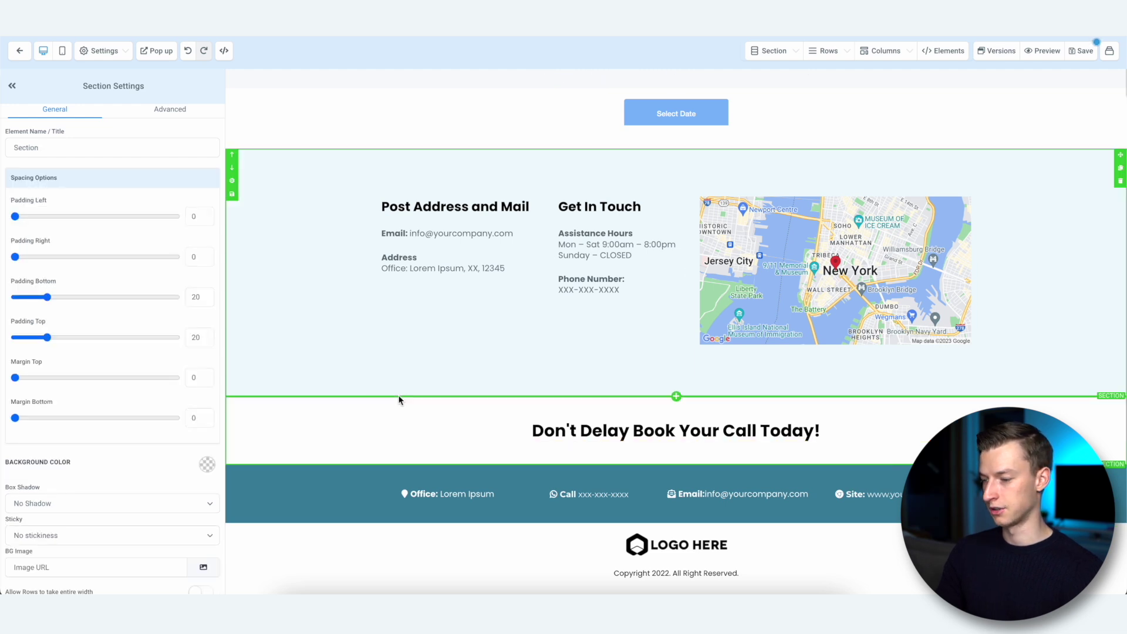
click(234, 403)
scroll(237, 393, up, 5)
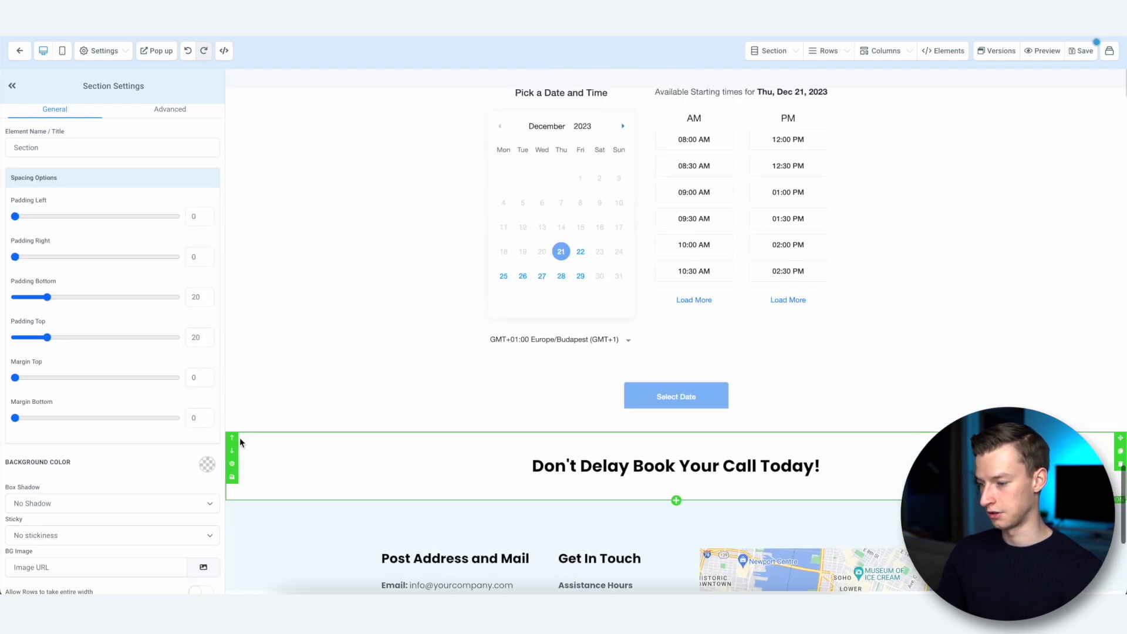
Move the headline section up once more so it sits above the booking calendar
click(232, 436)
scroll(235, 428, down, 5)
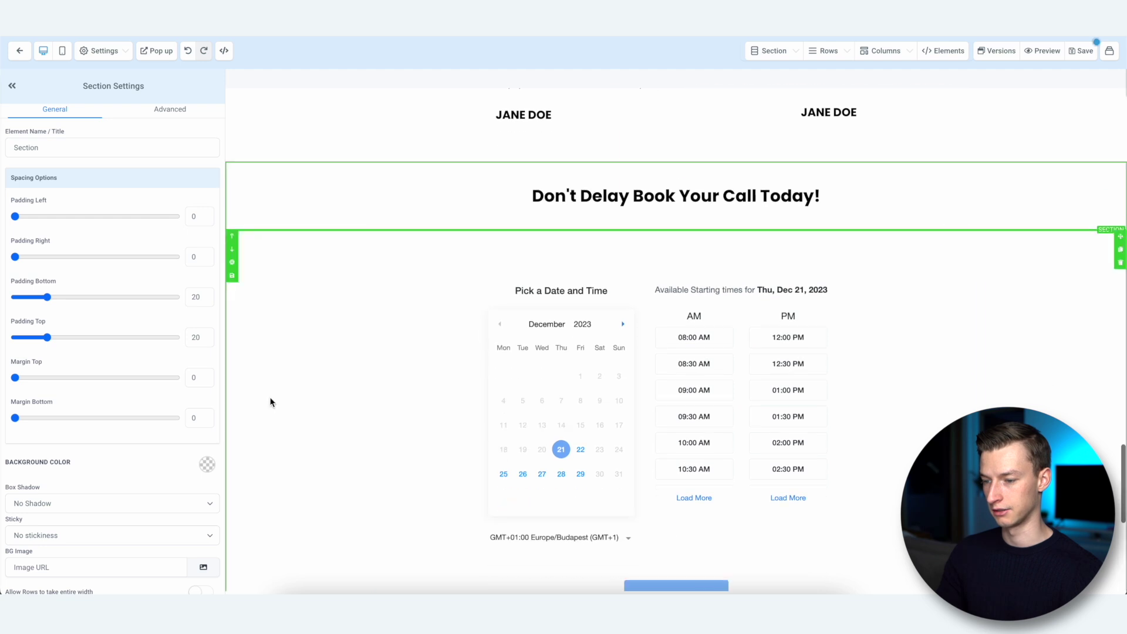
scroll(653, 389, down, 3)
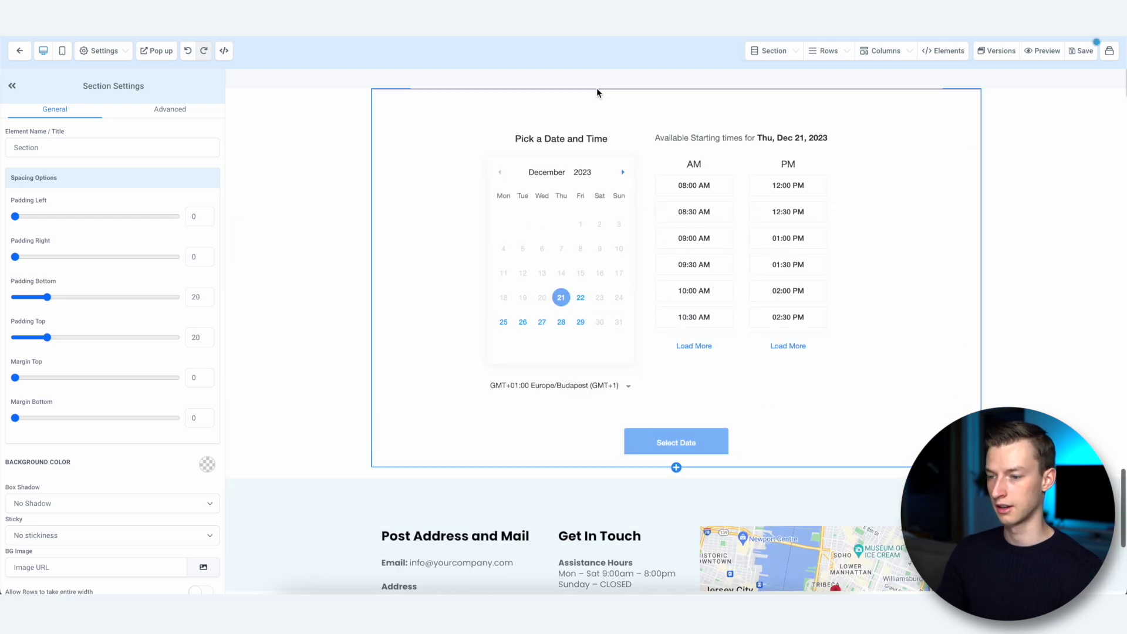
scroll(801, 394, down, 4)
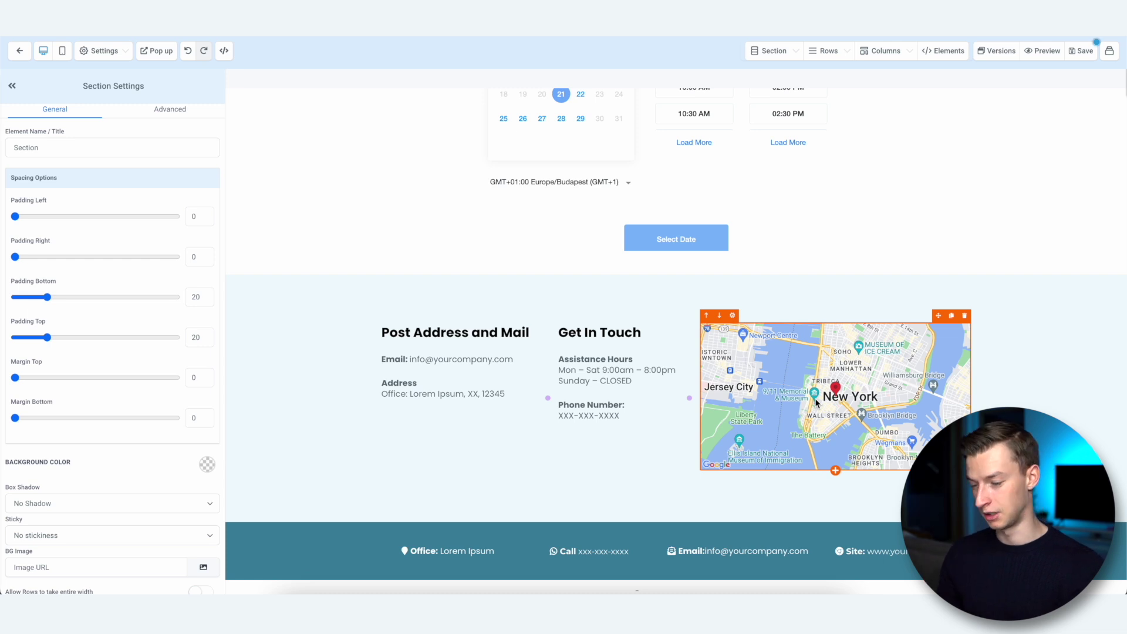
Replace the footer's xxx-xxx-xxxx Call placeholder with a phone number
click(605, 550)
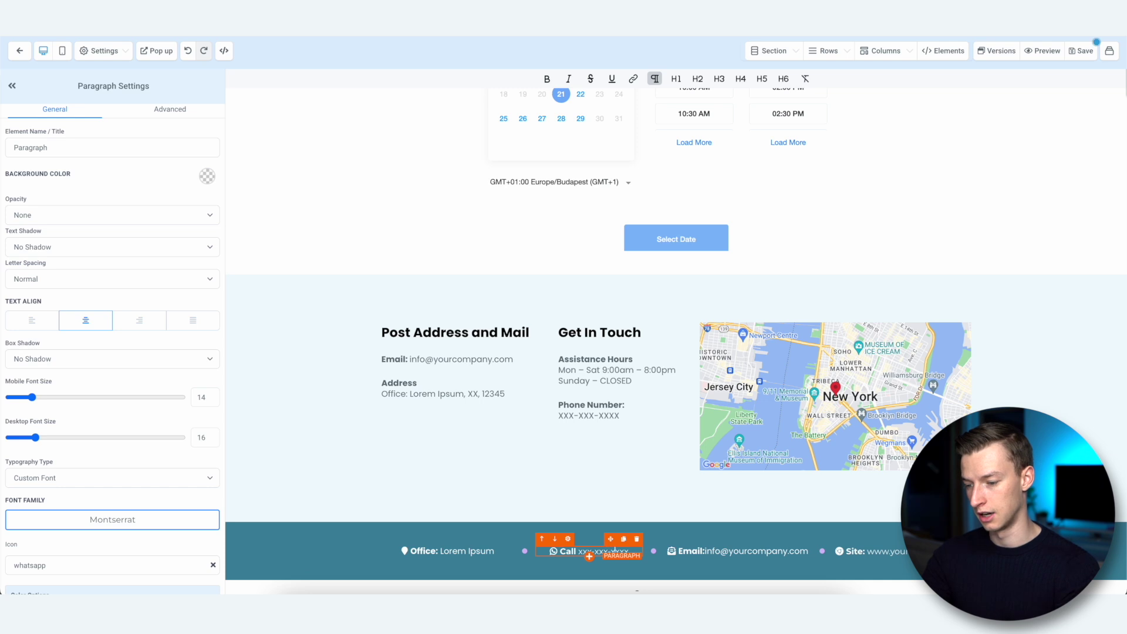
key(BackSpace)
key(BackSpace)
key(BackSpace)
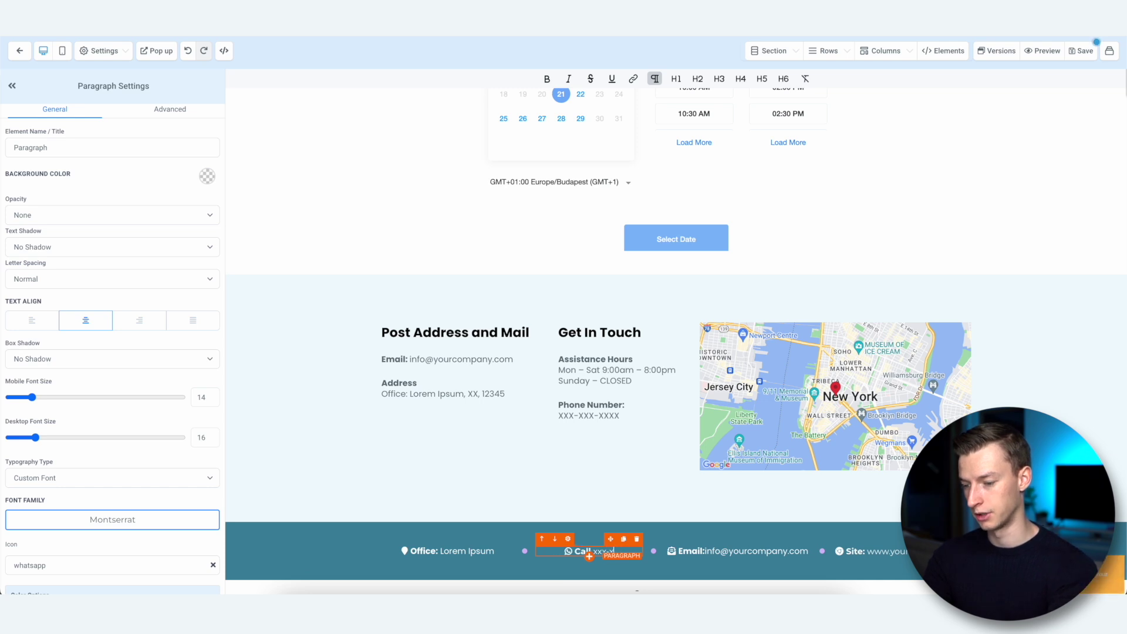
key(BackSpace)
key(BackSpace)
text(982358)
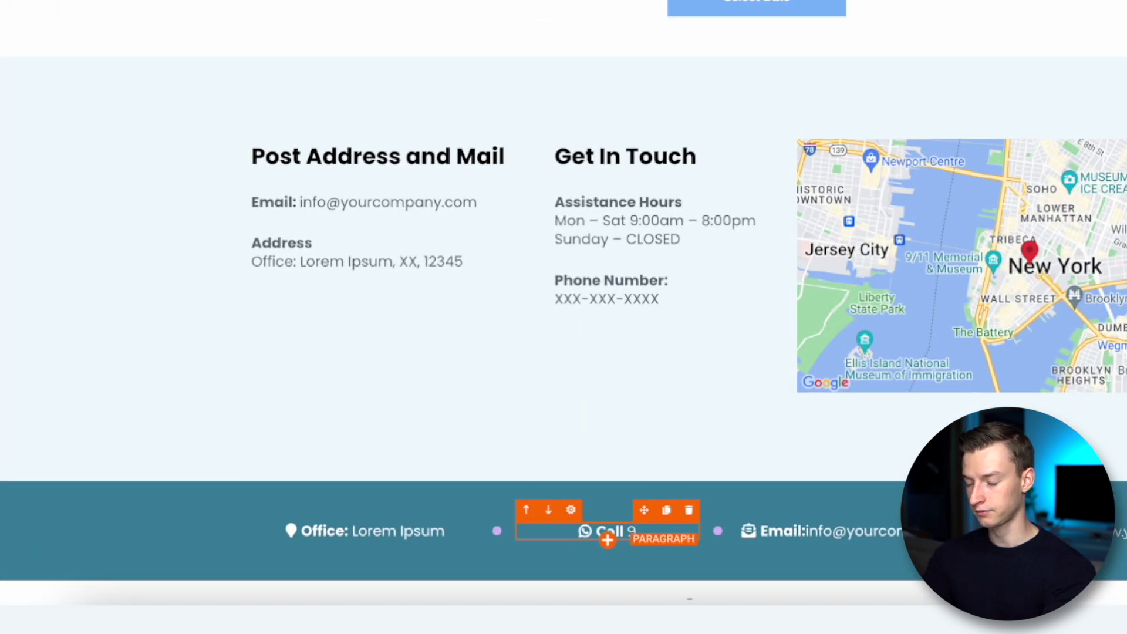
text(235)
Select the footer Office and Email entries, the Get In Touch column, then the map
click(418, 534)
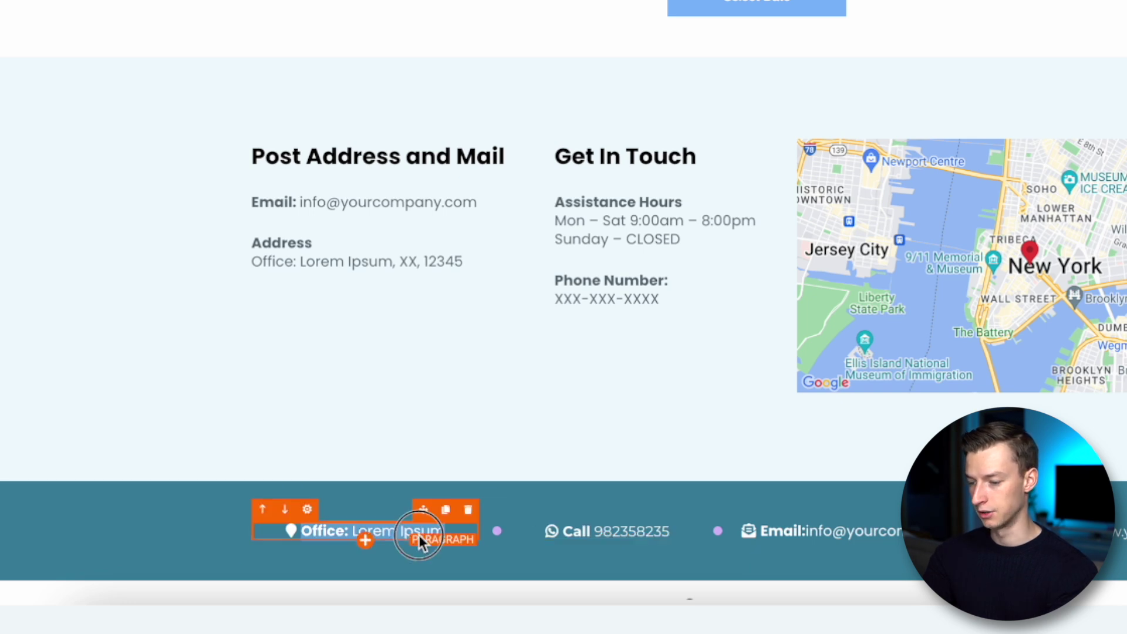
click(849, 534)
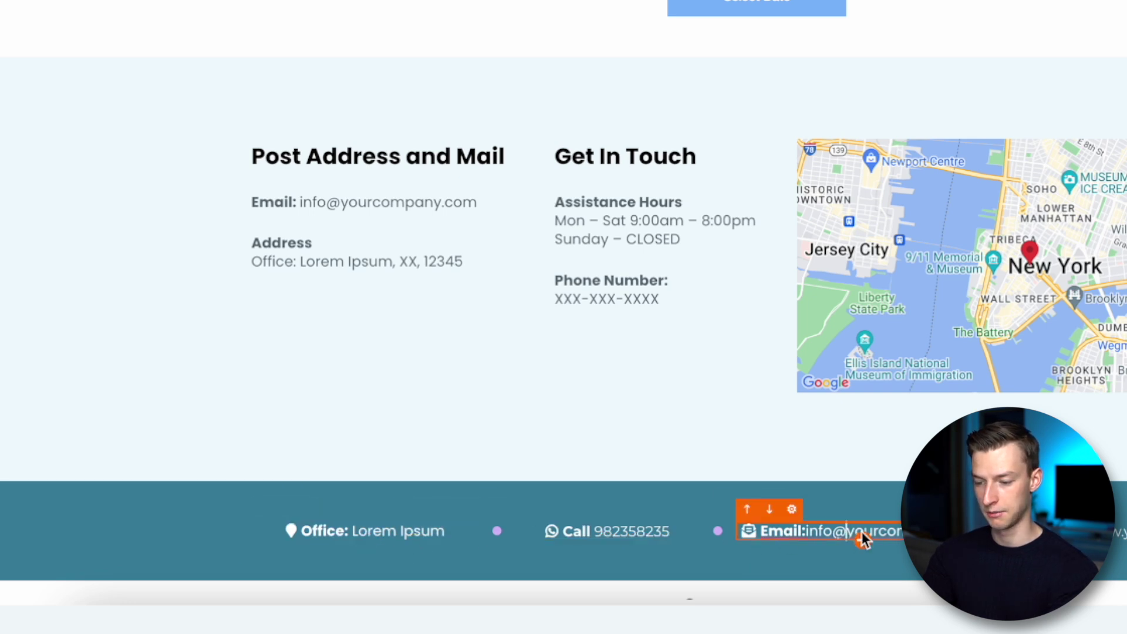
click(646, 258)
click(1008, 267)
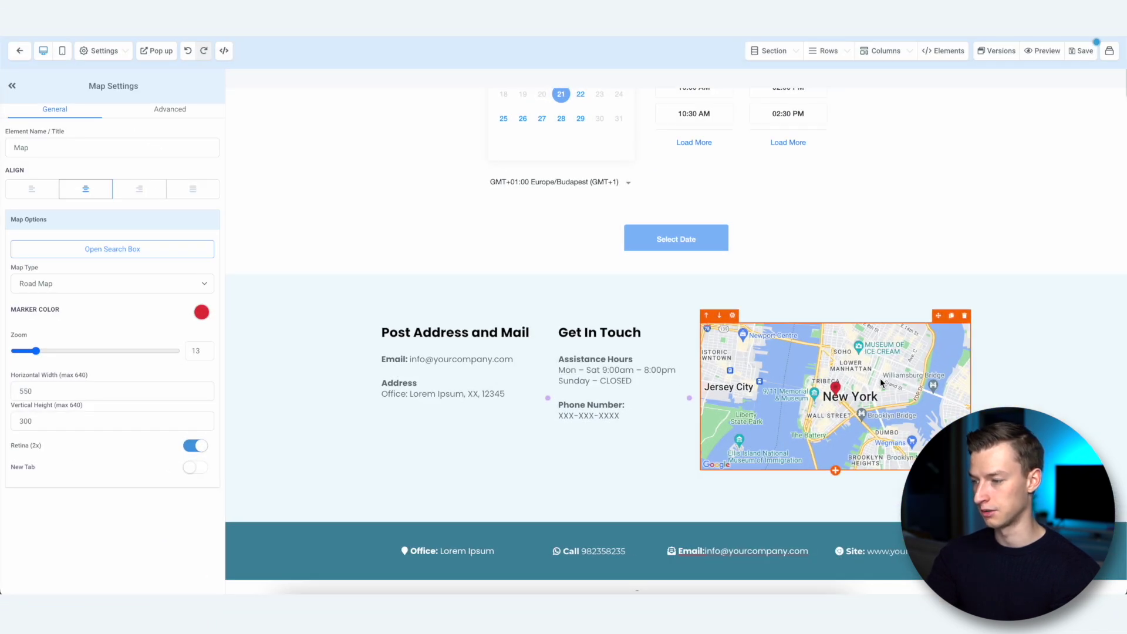
Search 'dental office', set the map location to New York Dental Office and save
click(148, 254)
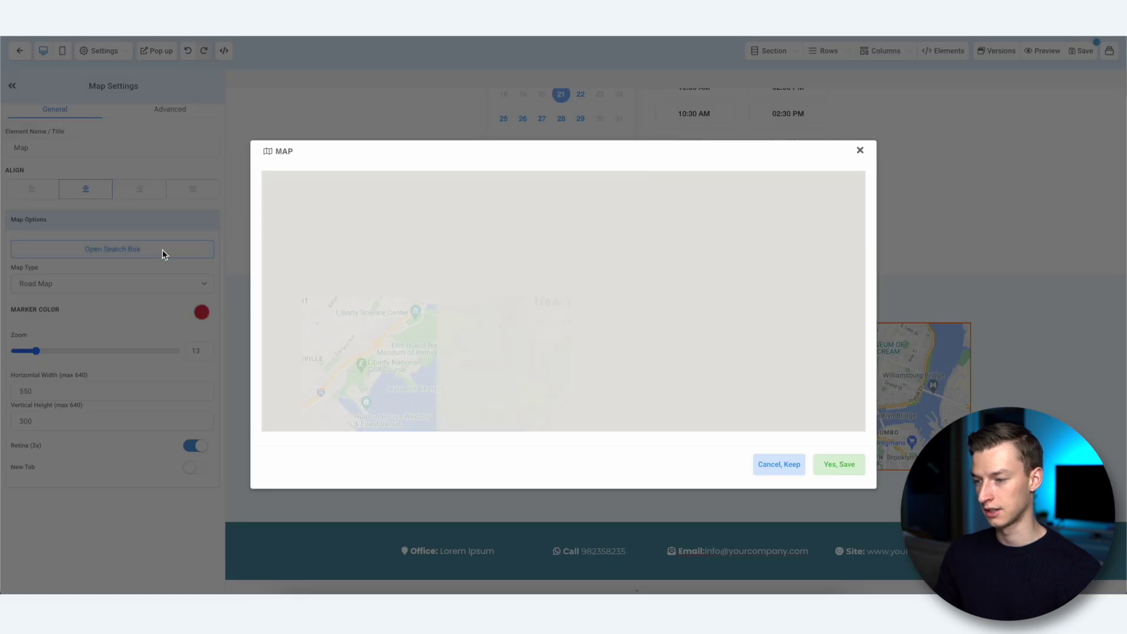
click(418, 187)
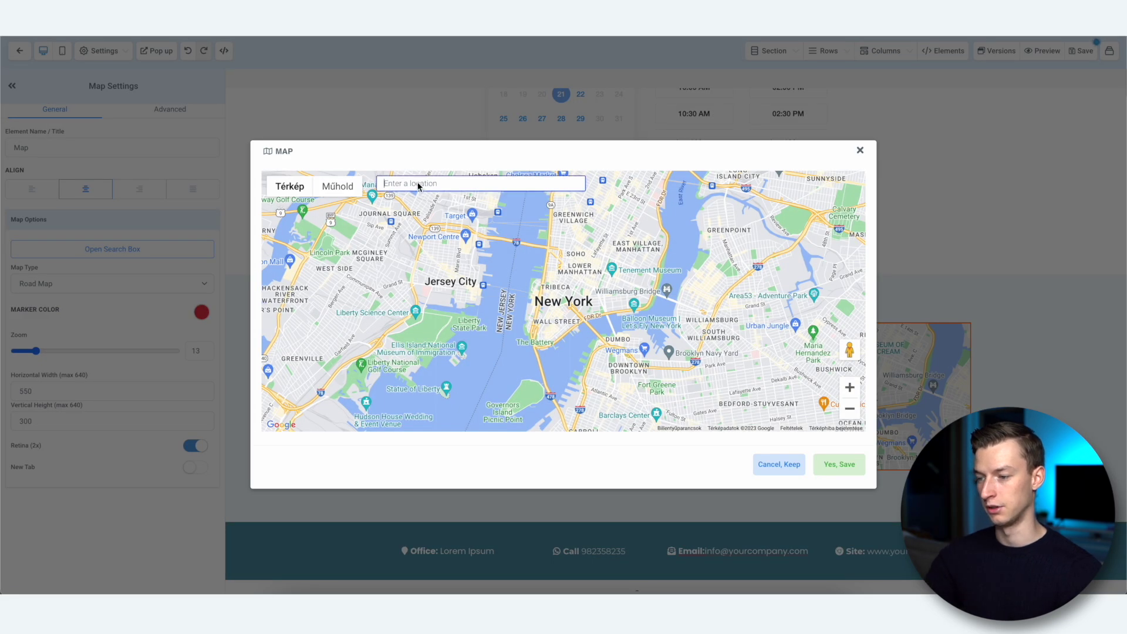
text(dental off)
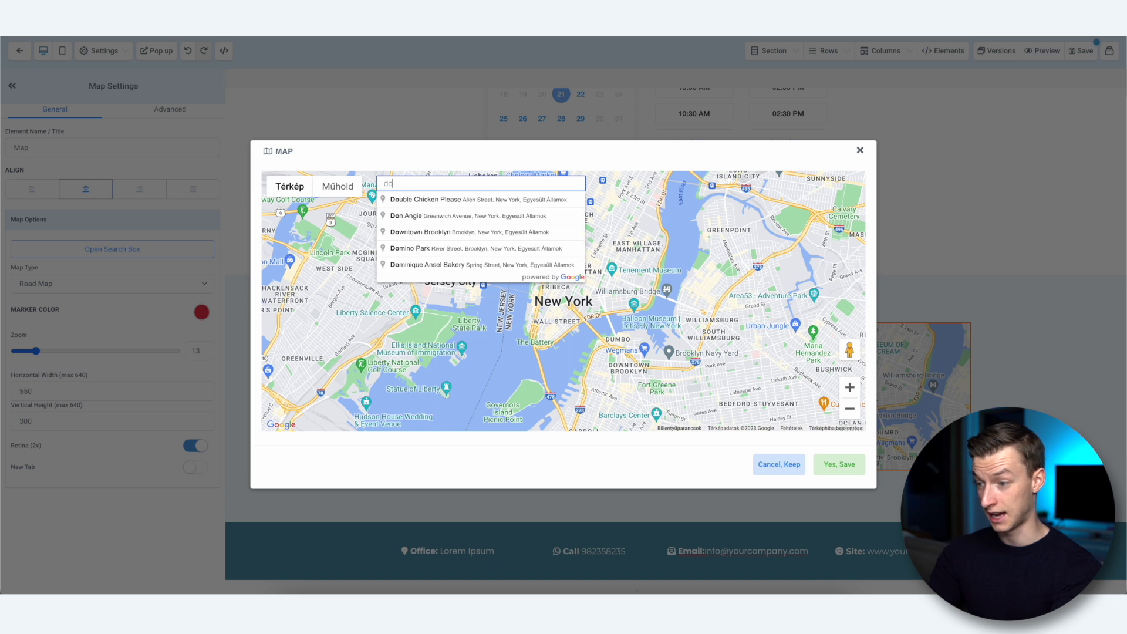
text(ice)
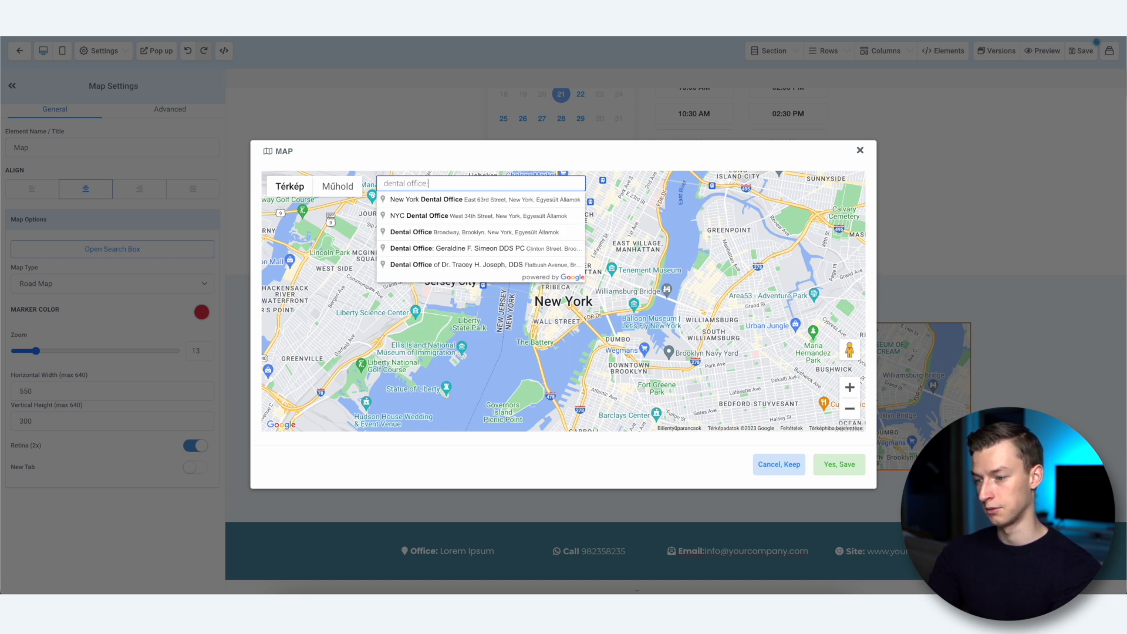
click(437, 200)
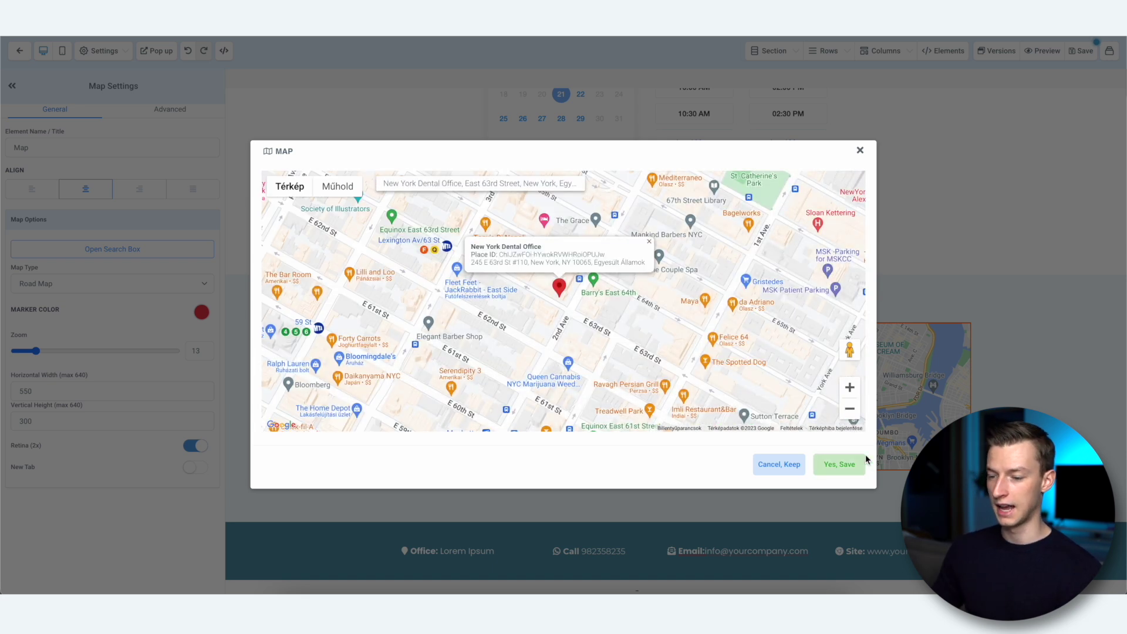
click(839, 464)
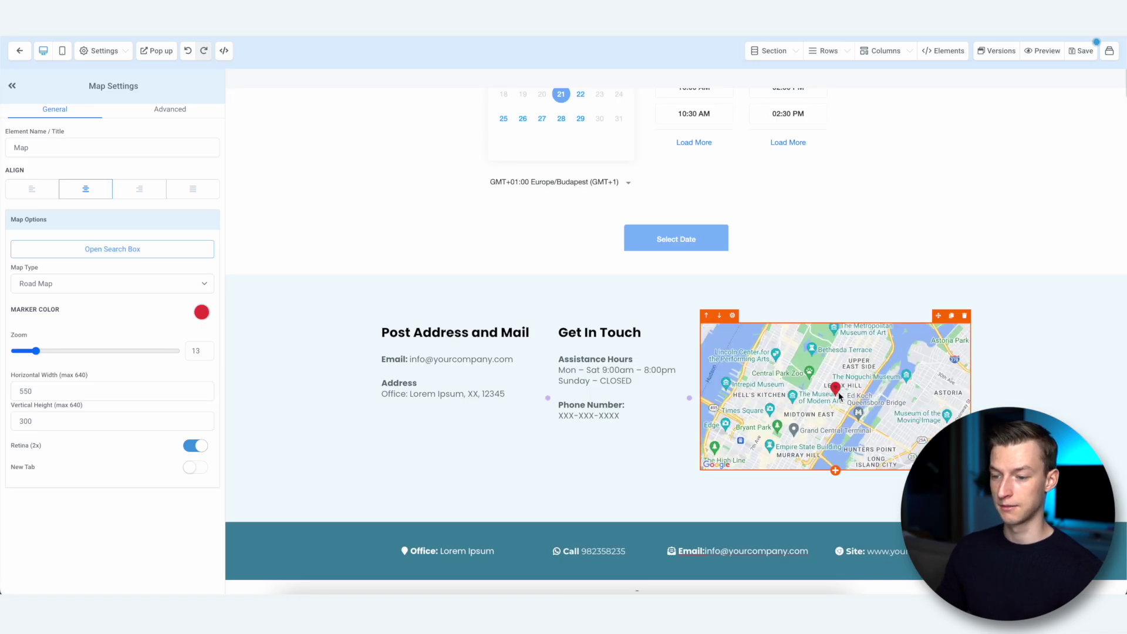